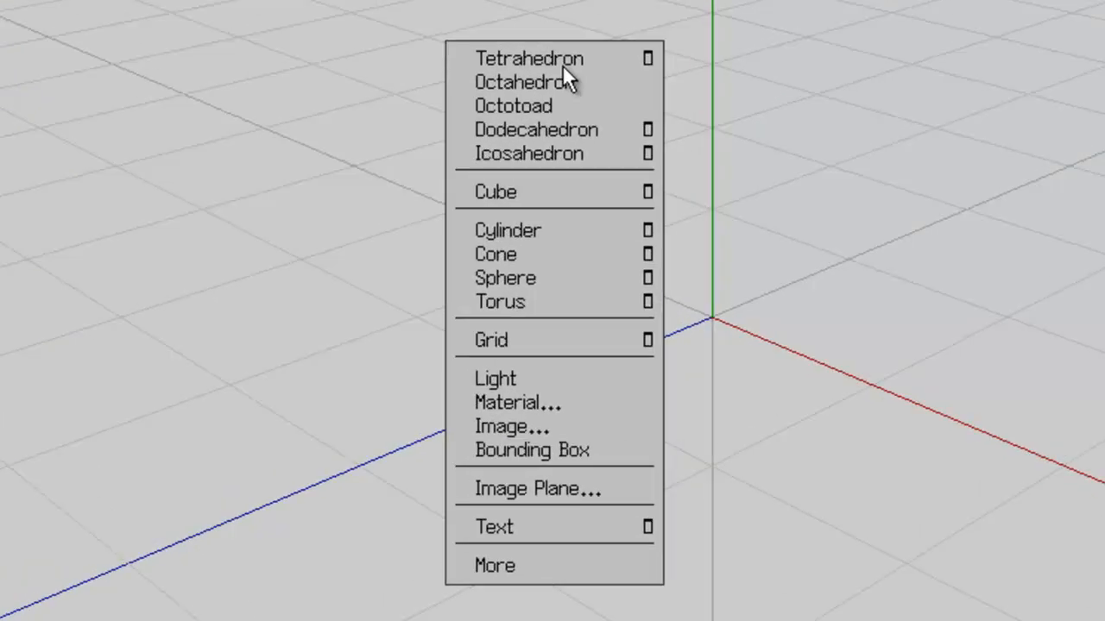
Step: Create a cube and bevel all of its vertices into triangular corner faces
{"action": "left_click", "coordinate": [516, 191]}
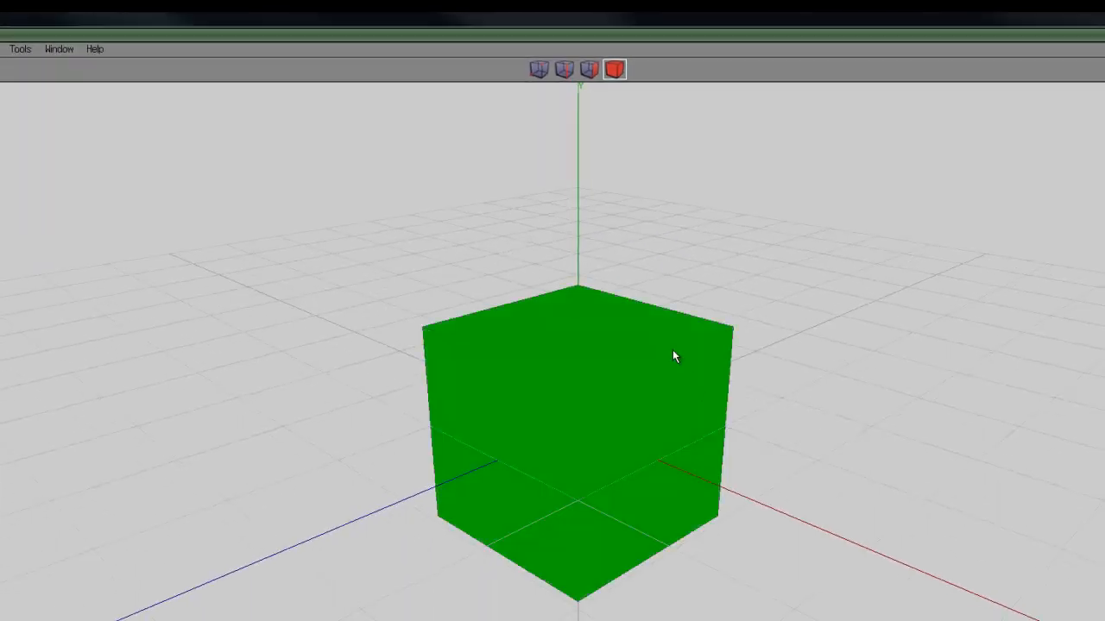
{"action": "left_click", "coordinate": [674, 357]}
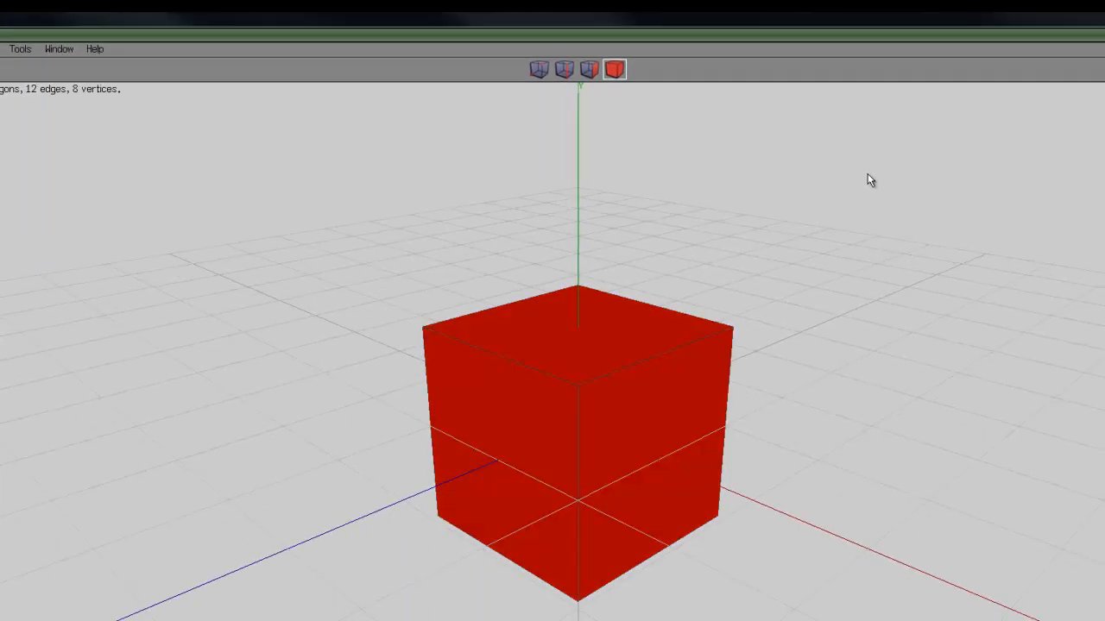
{"action": "left_click", "coordinate": [539, 69]}
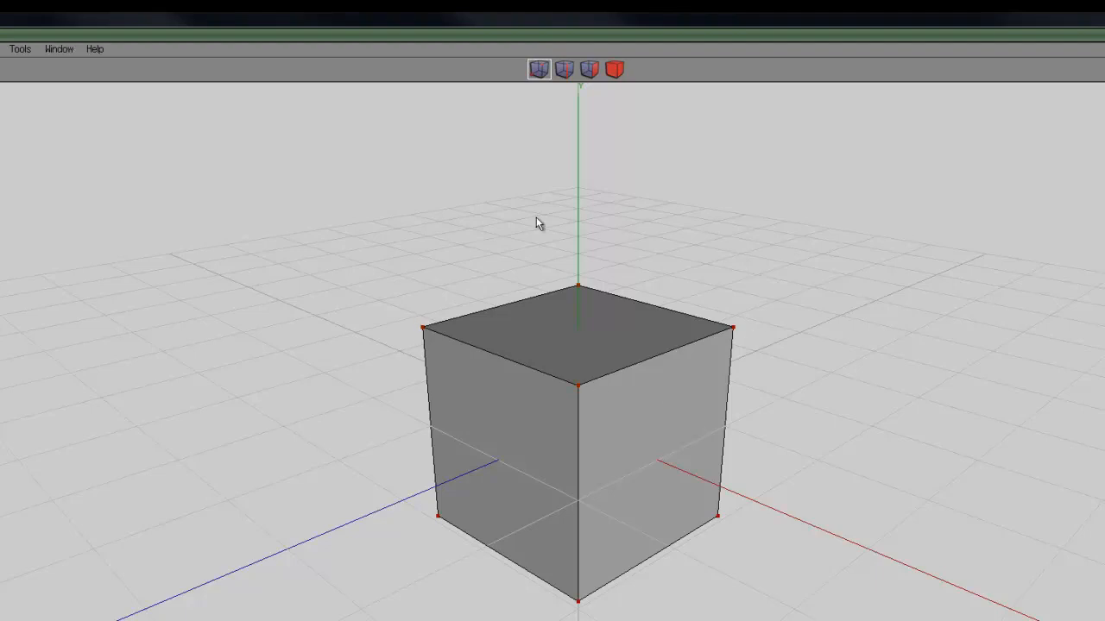
{"action": "right_click", "coordinate": [764, 188]}
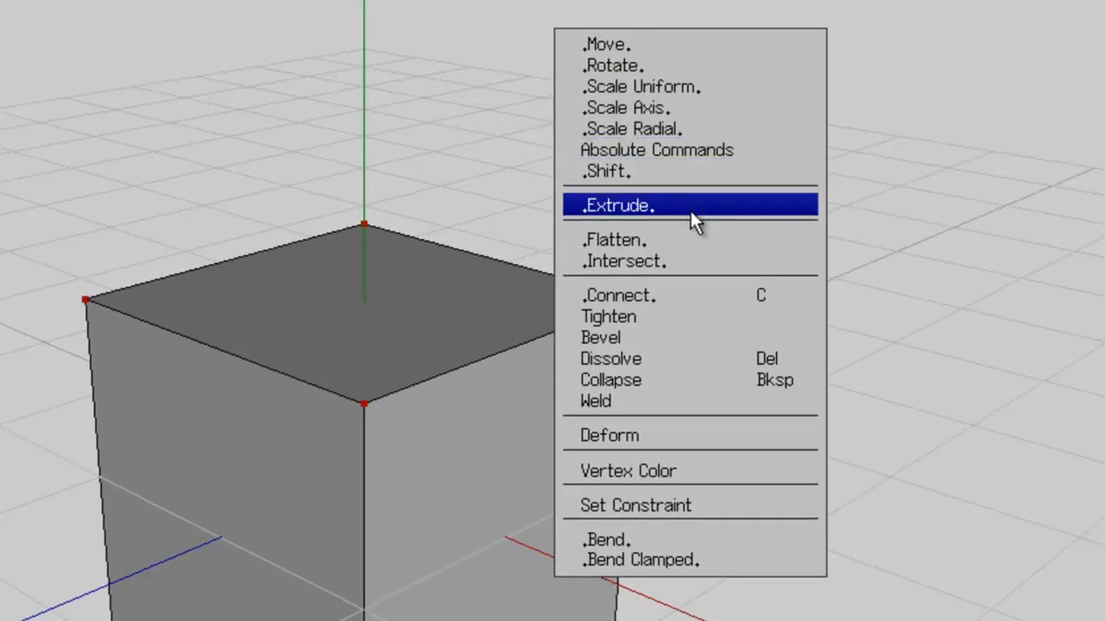
{"action": "left_click", "coordinate": [600, 338]}
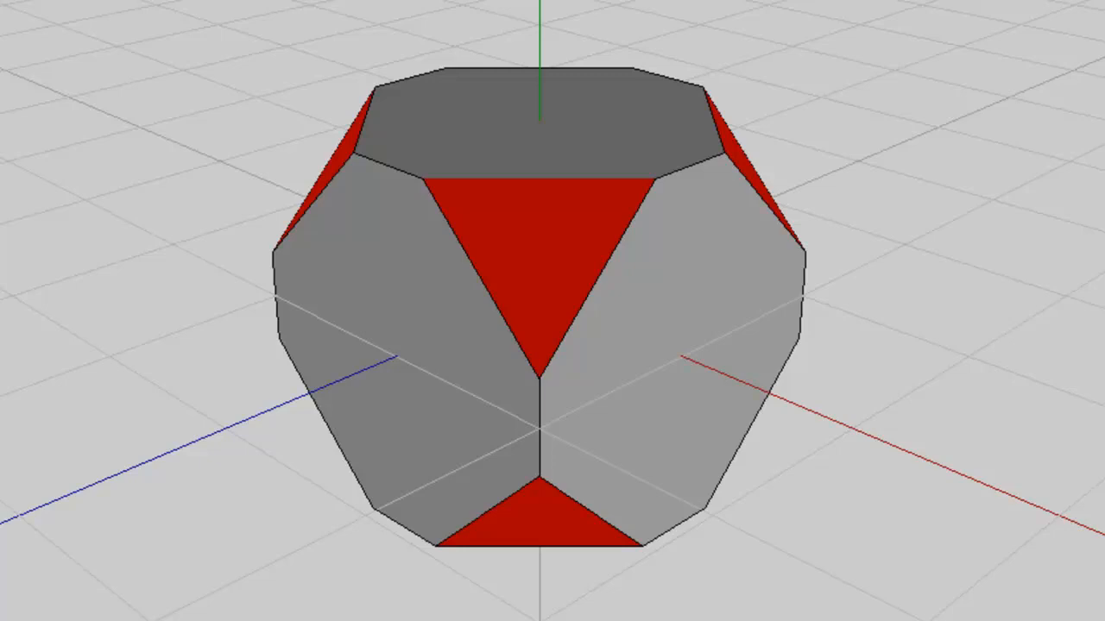
{"action": "mouse_move", "coordinate": [539, 262]}
{"action": "middle_mouse_down"}
{"action": "mouse_move", "coordinate": [527, 263]}
{"action": "mouse_move", "coordinate": [558, 270]}
{"action": "mouse_move", "coordinate": [520, 262]}
{"action": "mouse_move", "coordinate": [541, 264]}
{"action": "middle_mouse_up"}
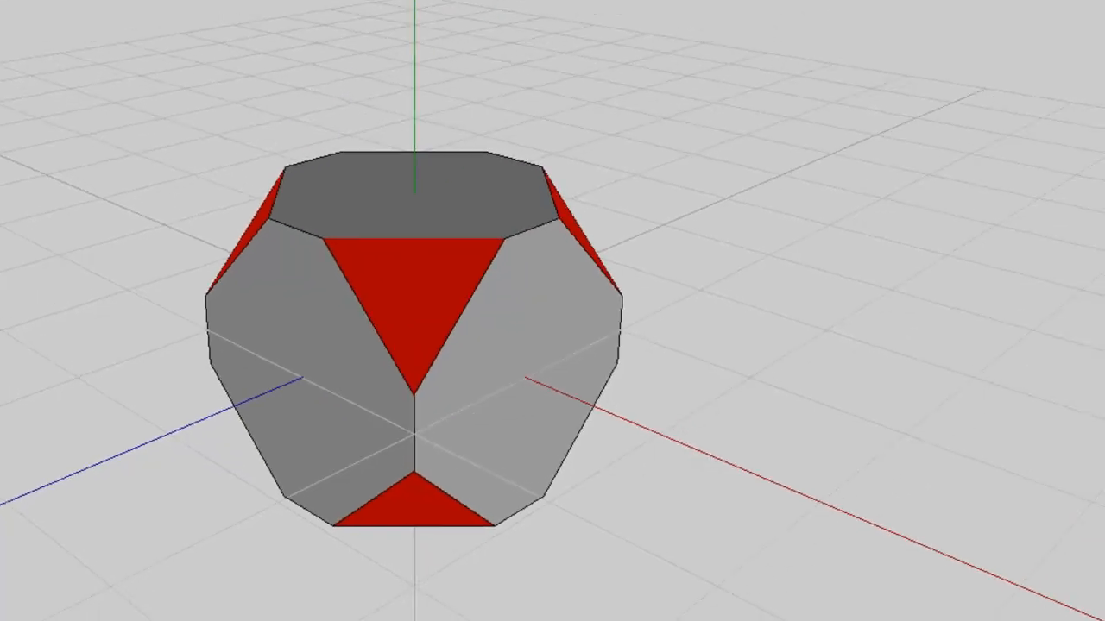
Step: Rotate the selected triangular corner faces to twist the shape into spikes
{"action": "right_click", "coordinate": [674, 27]}
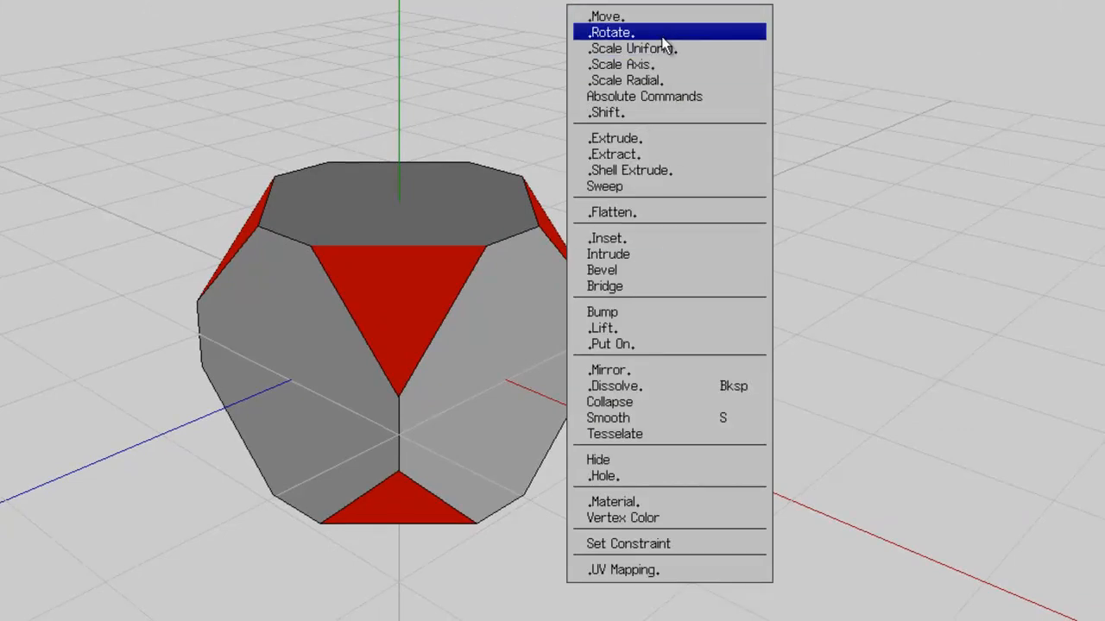
{"action": "left_click", "coordinate": [619, 34]}
{"action": "left_click", "coordinate": [614, 42]}
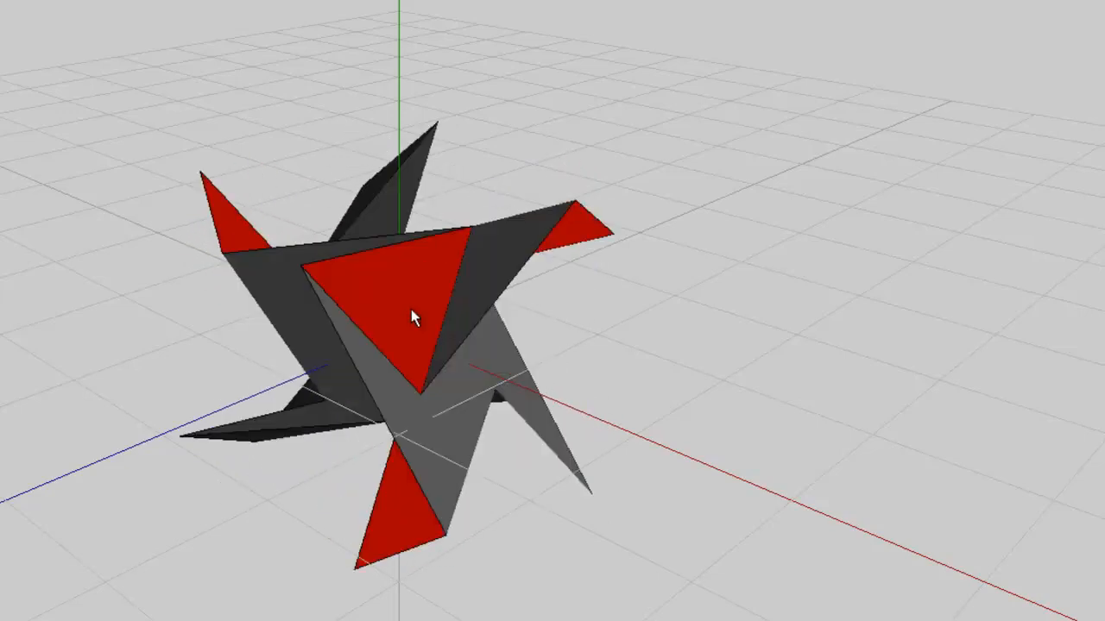
{"action": "mouse_move", "coordinate": [417, 311]}
{"action": "left_mouse_down"}
{"action": "mouse_move", "coordinate": [355, 295]}
{"action": "mouse_move", "coordinate": [397, 313]}
{"action": "mouse_move", "coordinate": [402, 301]}
{"action": "mouse_move", "coordinate": [398, 310]}
{"action": "left_mouse_up"}
Step: Mirror the twisted object across its selected triangular faces
{"action": "right_click", "coordinate": [597, 42]}
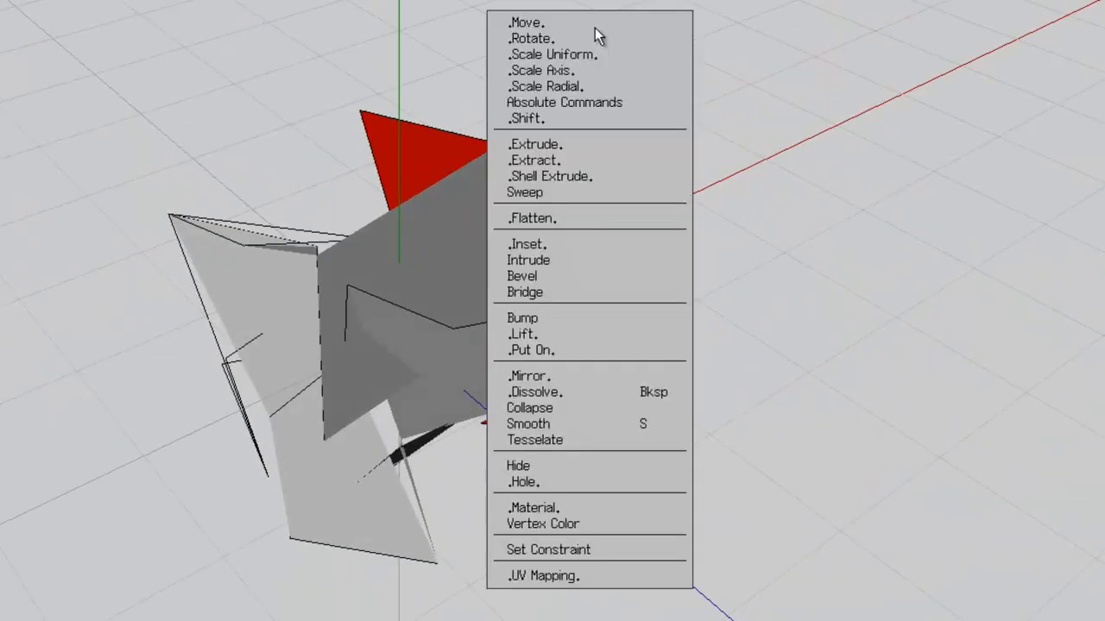
{"action": "left_click", "coordinate": [606, 374]}
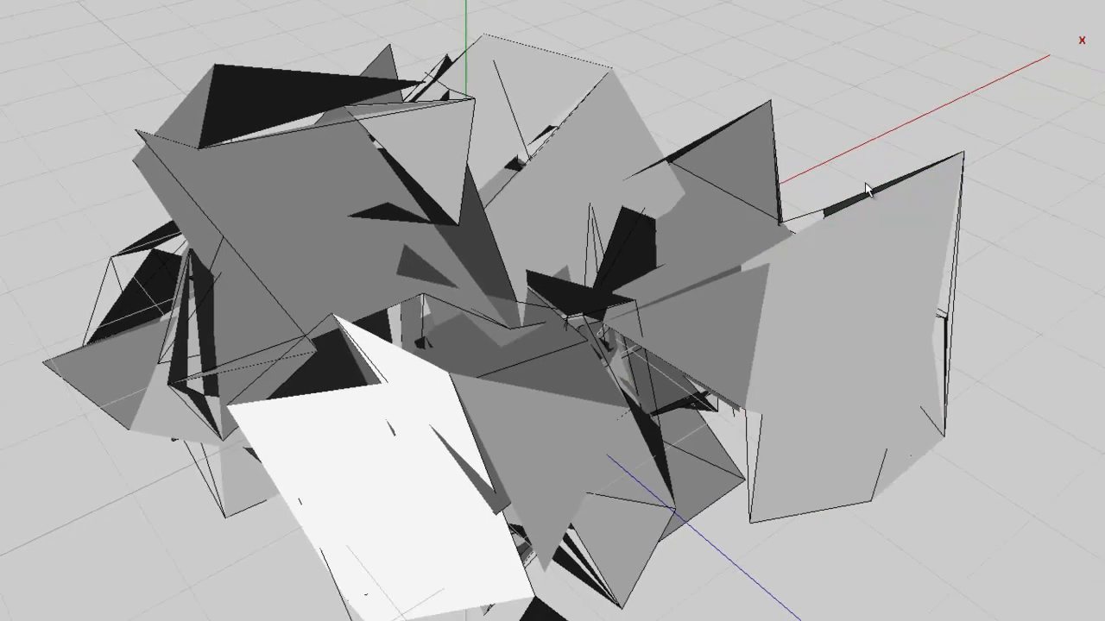
{"action": "middle_click", "coordinate": [866, 188]}
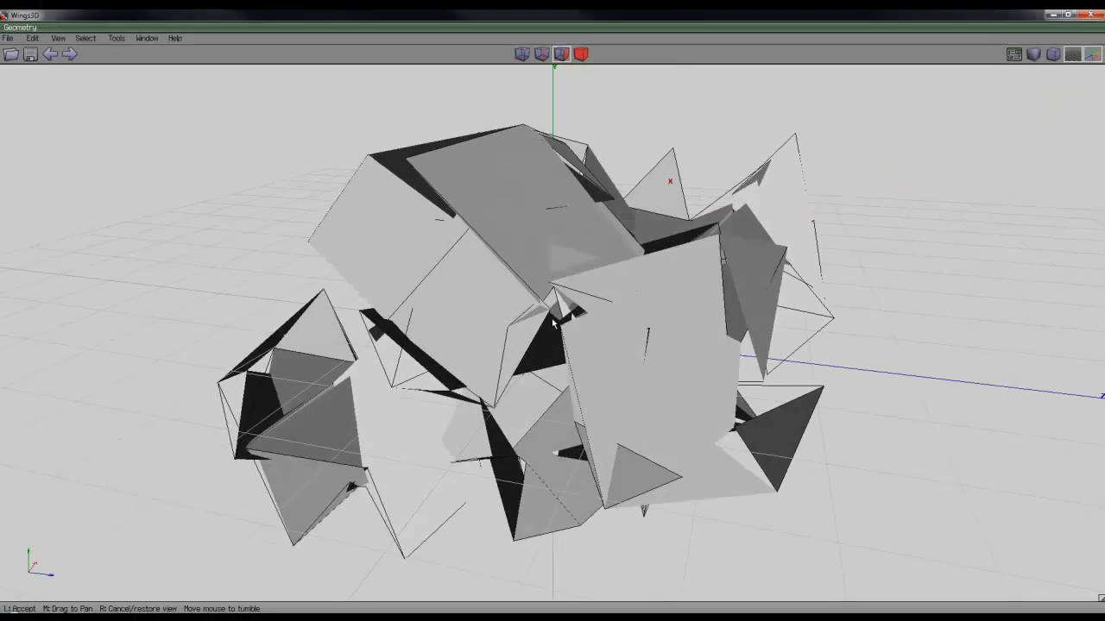
{"action": "left_click", "coordinate": [469, 313]}
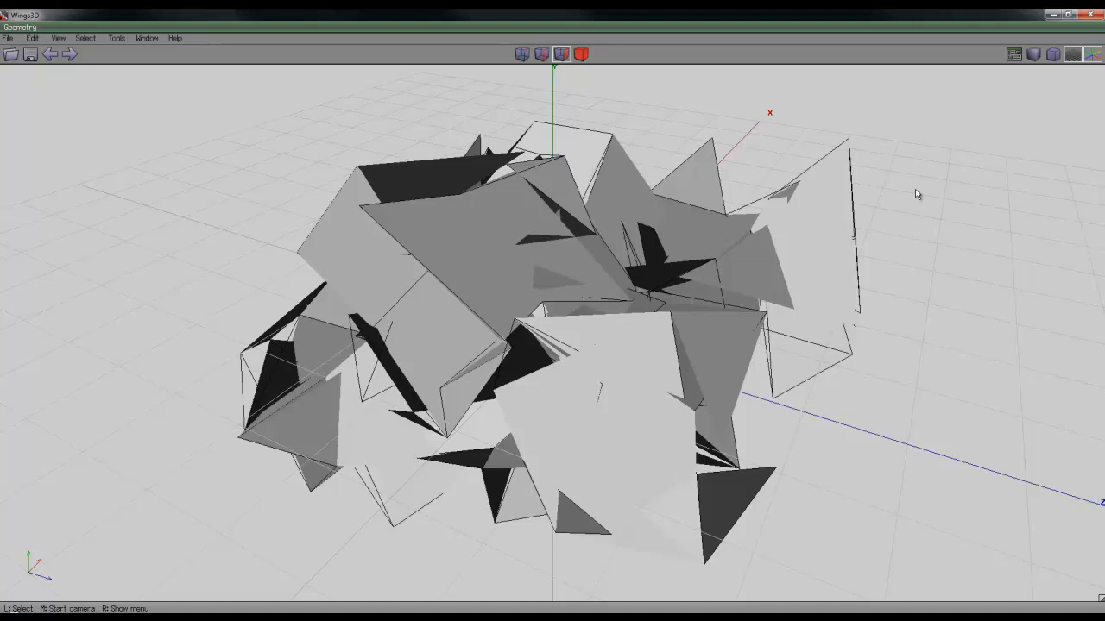
Step: Select the whole mirrored object and apply Doo Sabin Subdivision to it
{"action": "key", "text": "b"}
{"action": "left_click", "coordinate": [608, 199]}
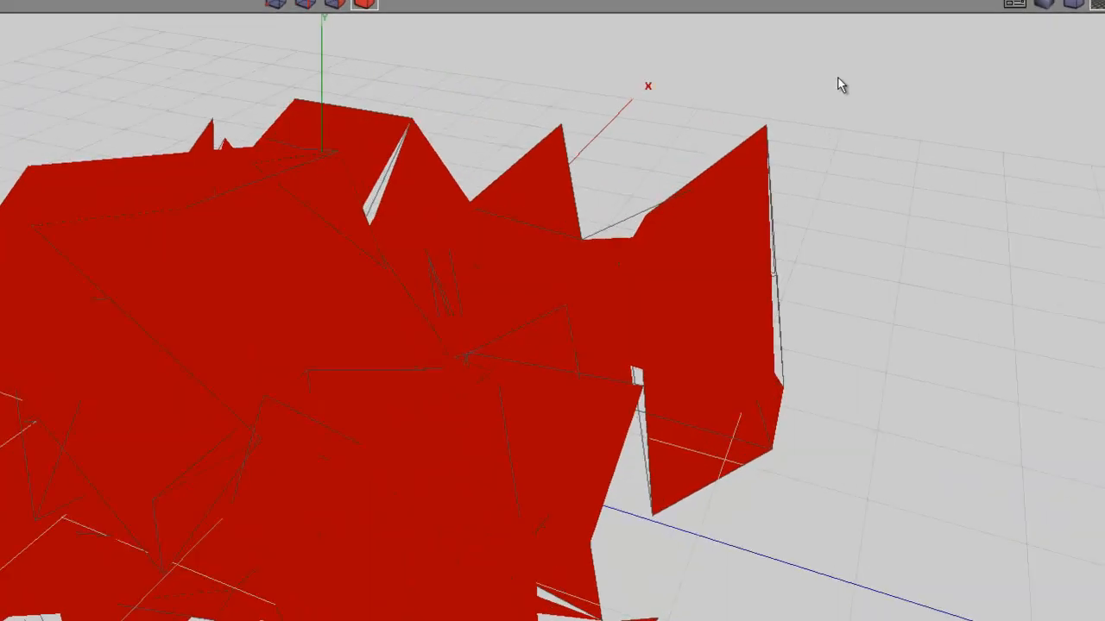
{"action": "right_click", "coordinate": [894, 110]}
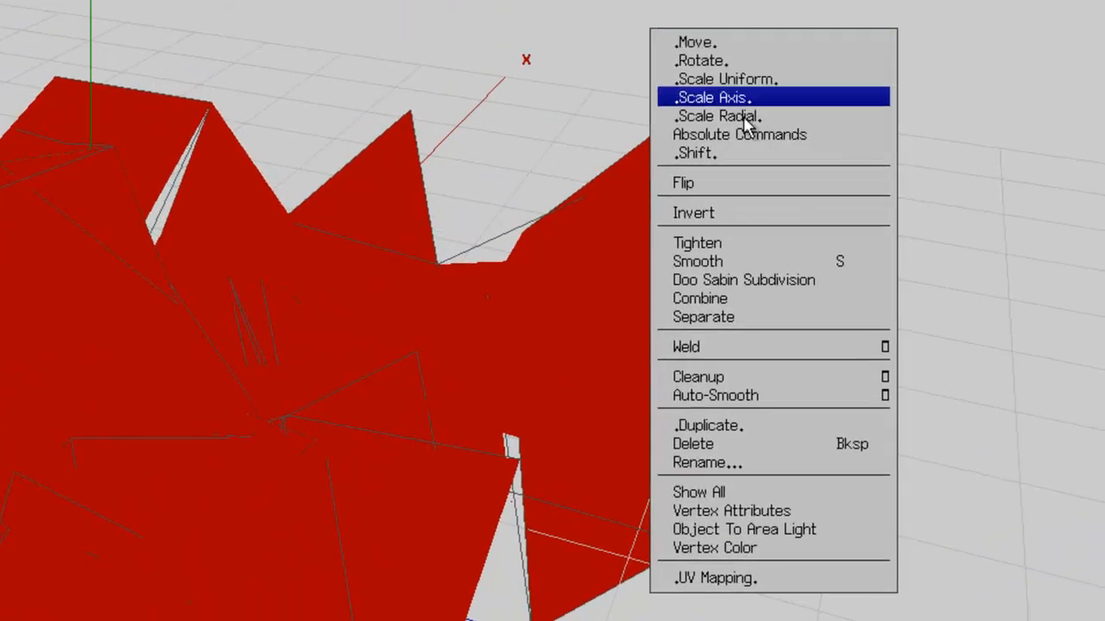
{"action": "left_click", "coordinate": [768, 280]}
{"action": "middle_click", "coordinate": [884, 173]}
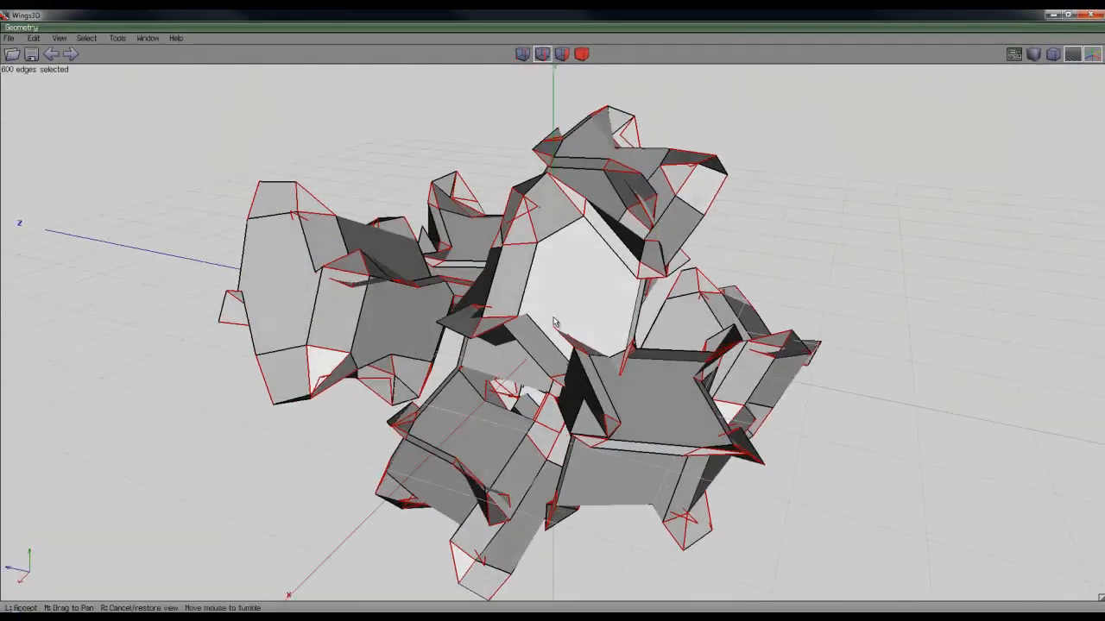
{"action": "left_click", "coordinate": [850, 186]}
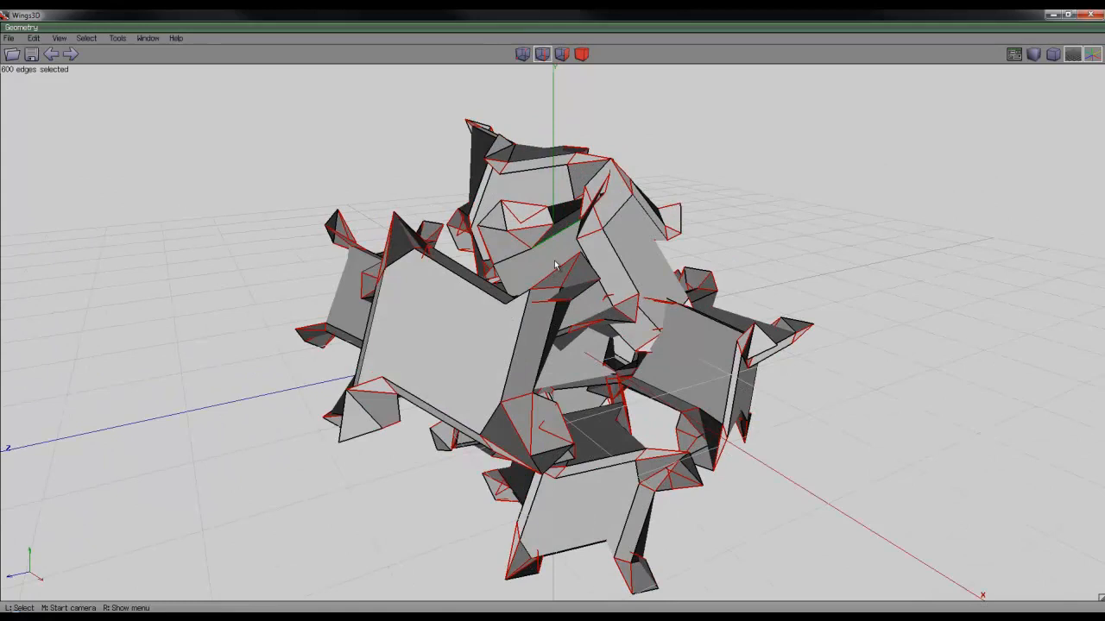
{"action": "middle_click", "coordinate": [774, 196]}
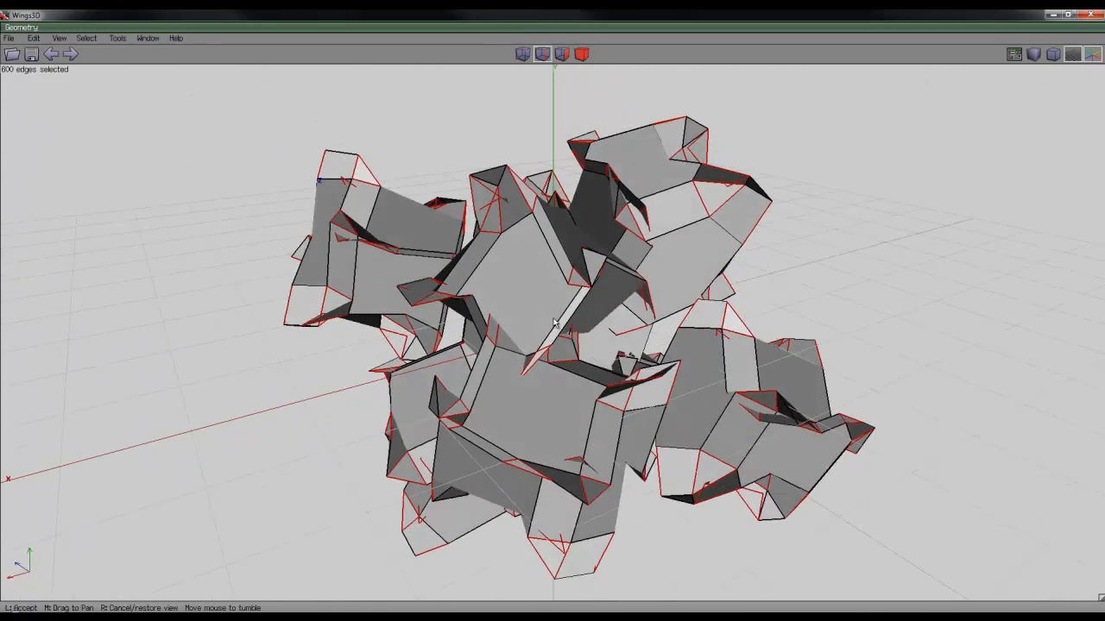
{"action": "left_click", "coordinate": [554, 322]}
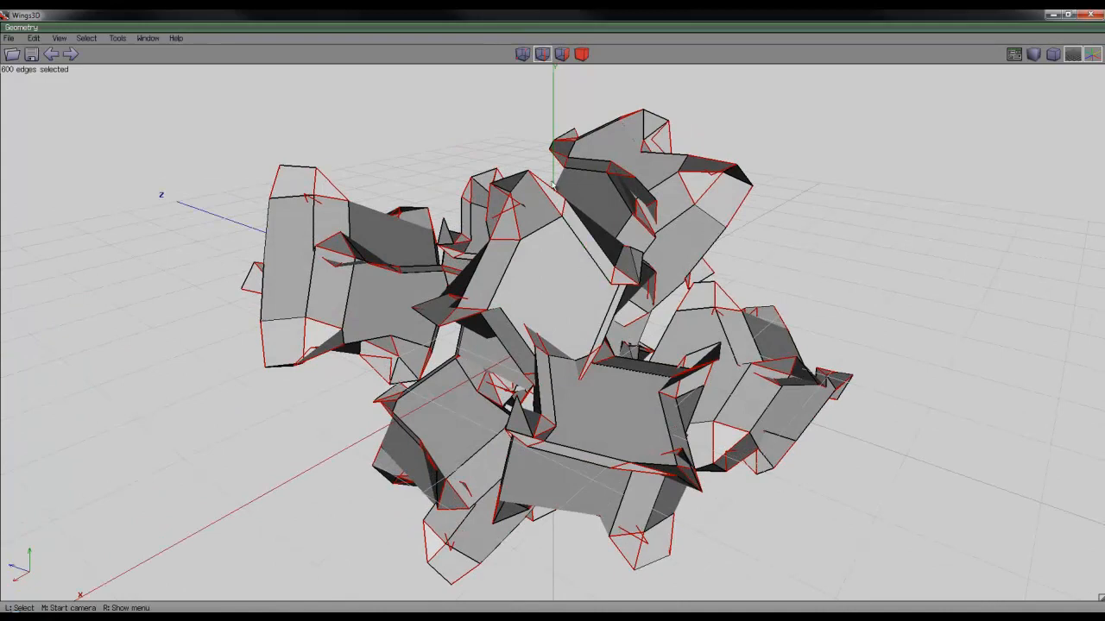
Step: Convert the selected edges to a face selection and invert that selection
{"action": "left_click", "coordinate": [564, 55]}
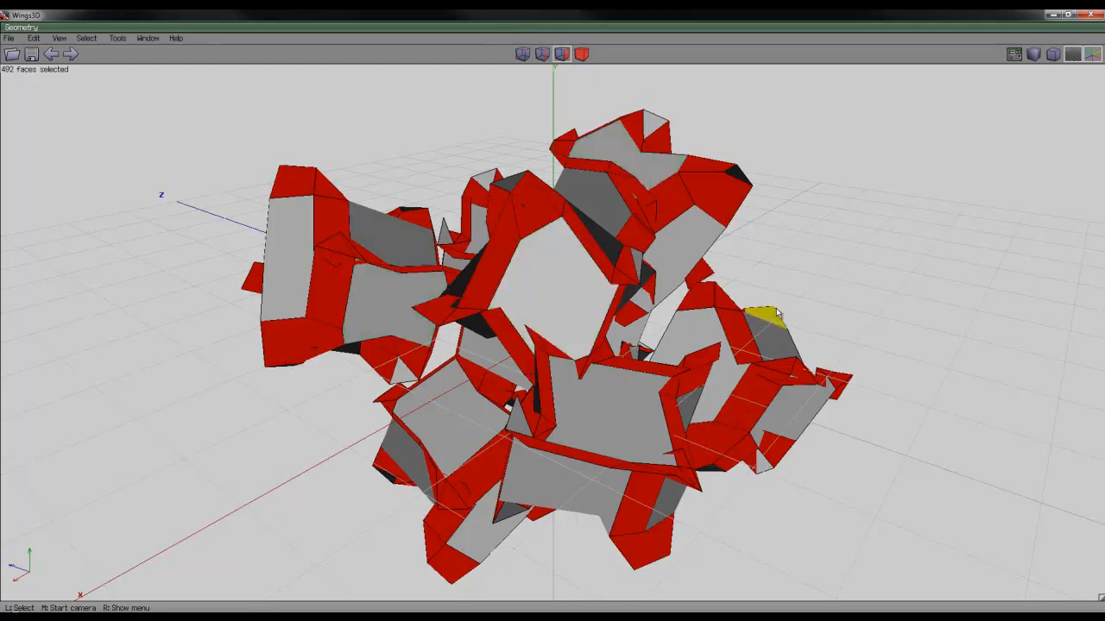
{"action": "middle_click", "coordinate": [830, 235]}
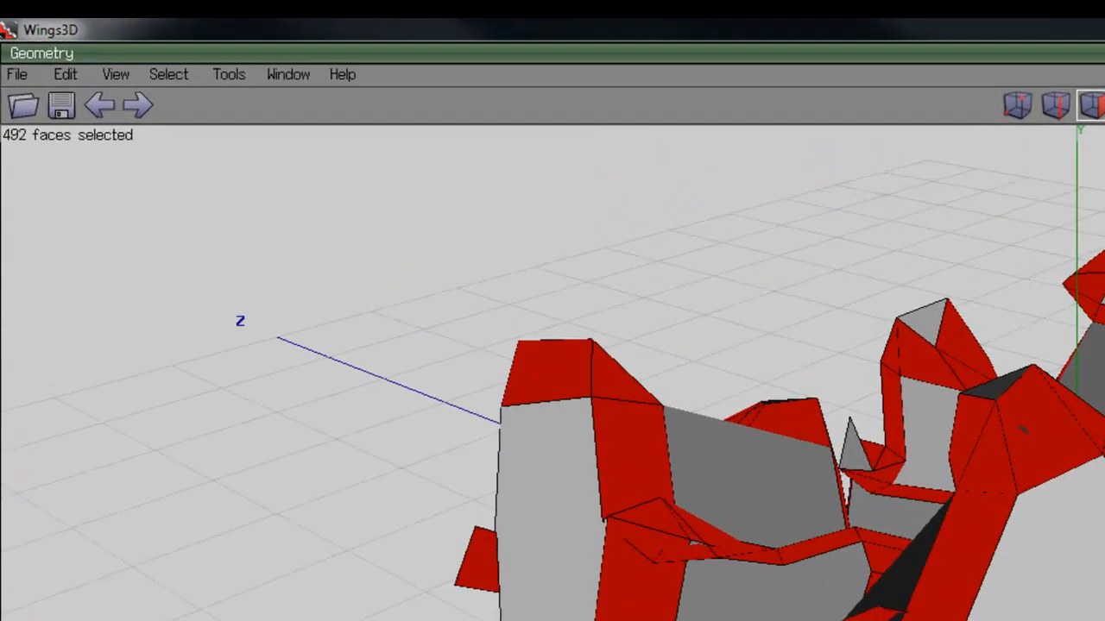
{"action": "left_click", "coordinate": [177, 80]}
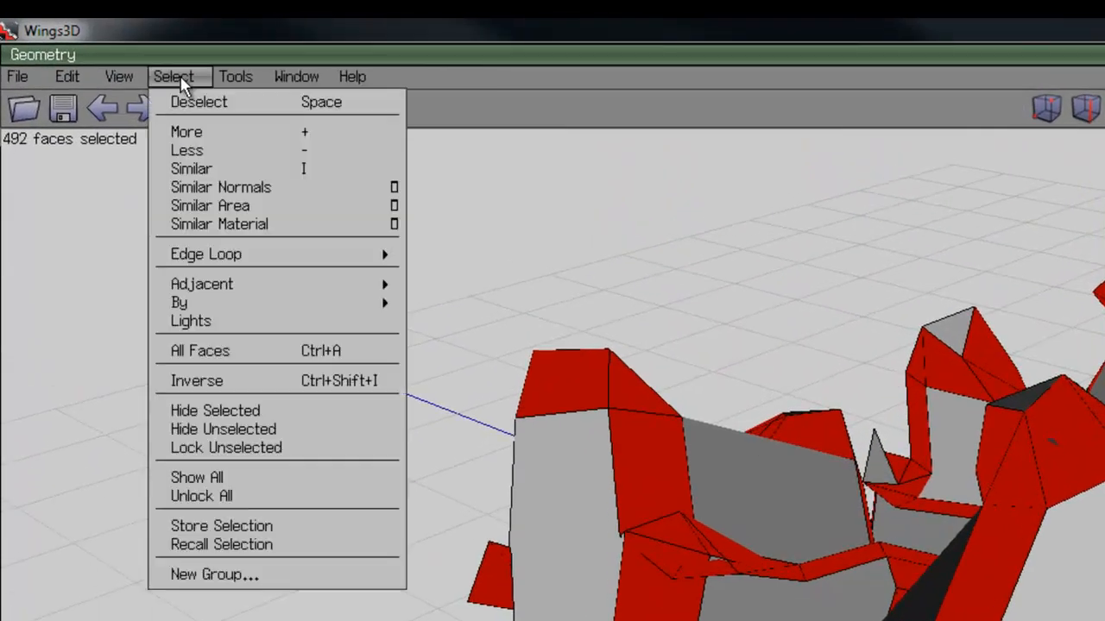
{"action": "left_click", "coordinate": [281, 384]}
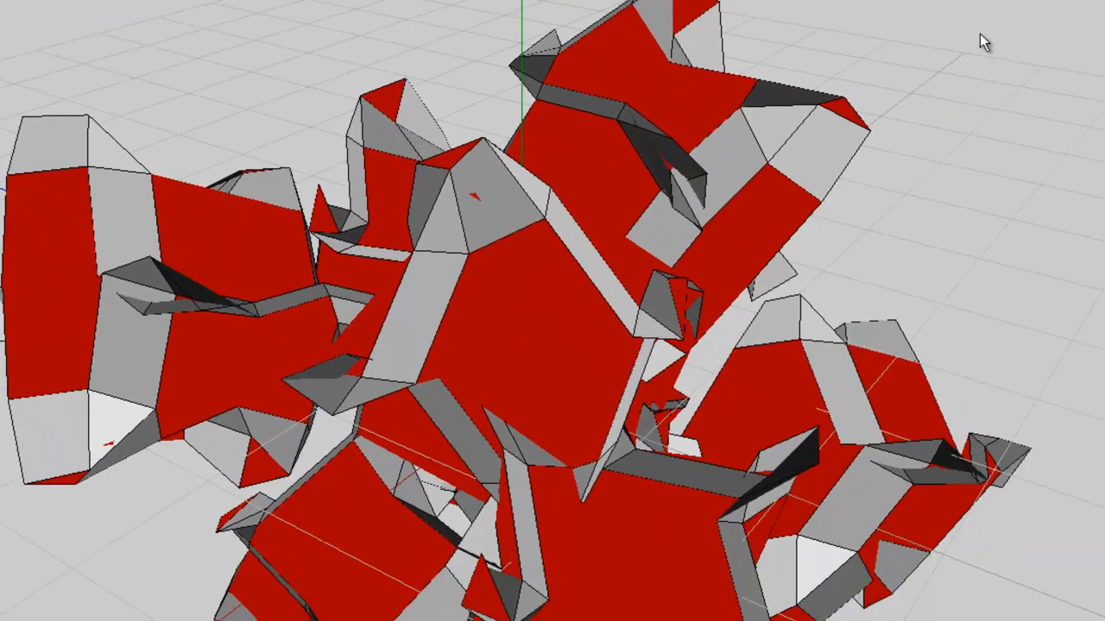
Step: Intrude the selected faces to hollow the object into an open frame
{"action": "right_click", "coordinate": [979, 35]}
{"action": "left_click", "coordinate": [964, 269]}
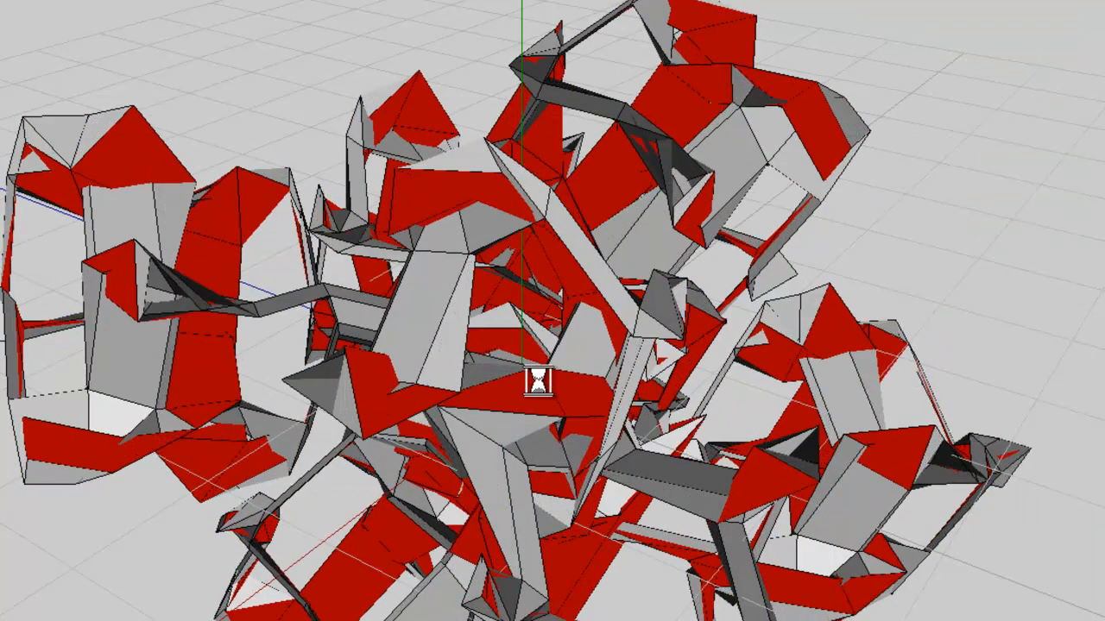
{"action": "middle_click_drag", "start_coordinate": [1020, 164], "coordinate": [522, 366]}
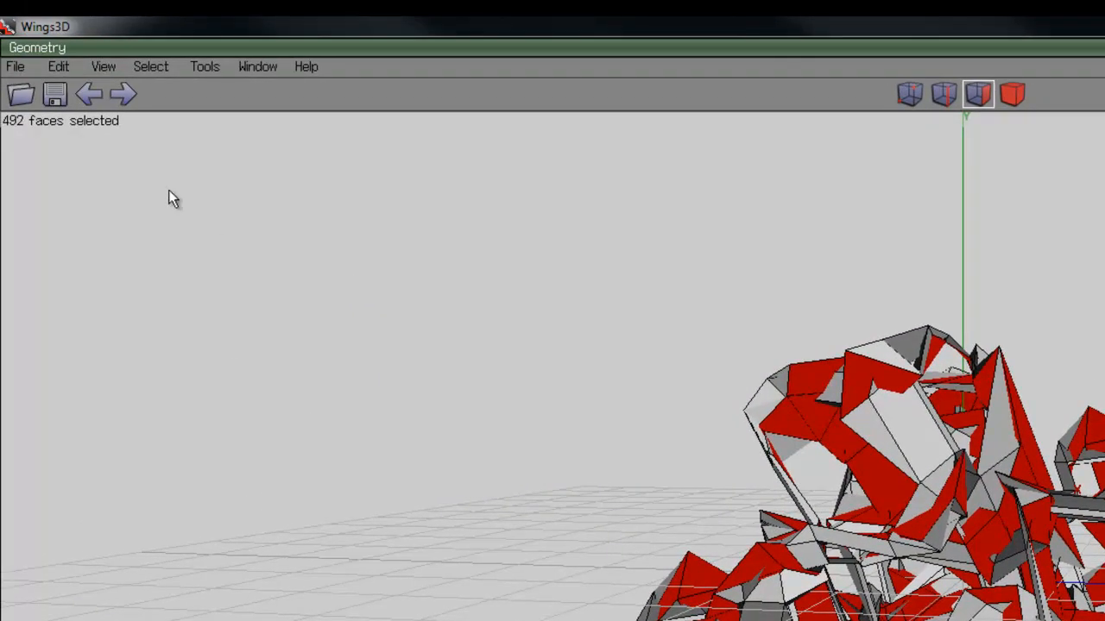
Step: Invert the face selection on the hollowed object and reduce it by one level with Less
{"action": "left_click", "coordinate": [160, 66]}
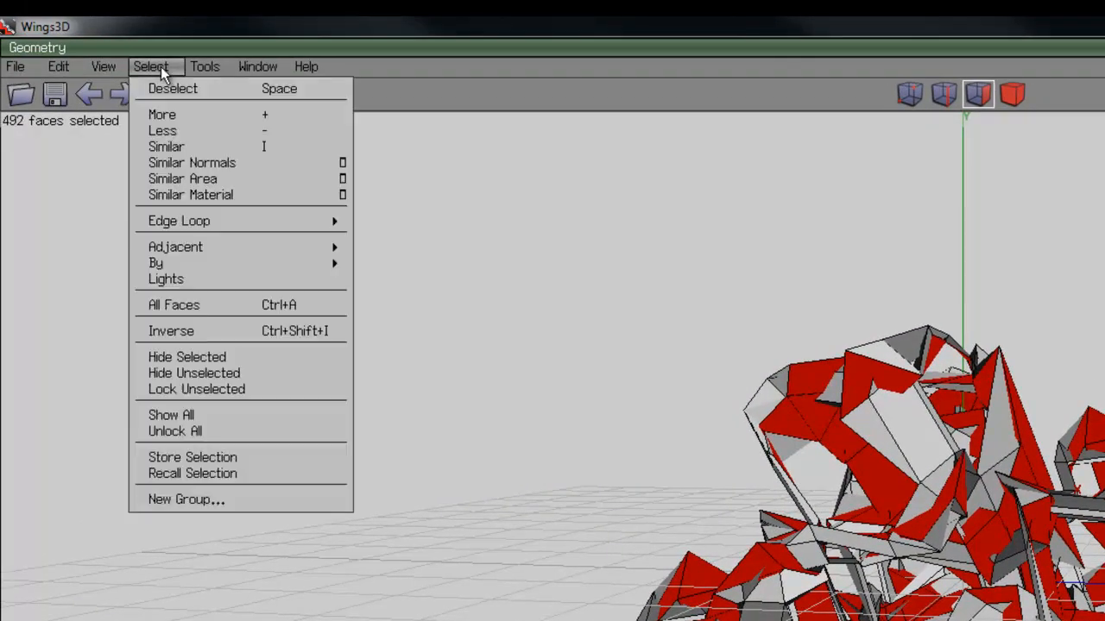
{"action": "left_click", "coordinate": [209, 333]}
{"action": "scroll", "coordinate": [746, 467], "scroll_direction": "up", "scroll_amount": 5}
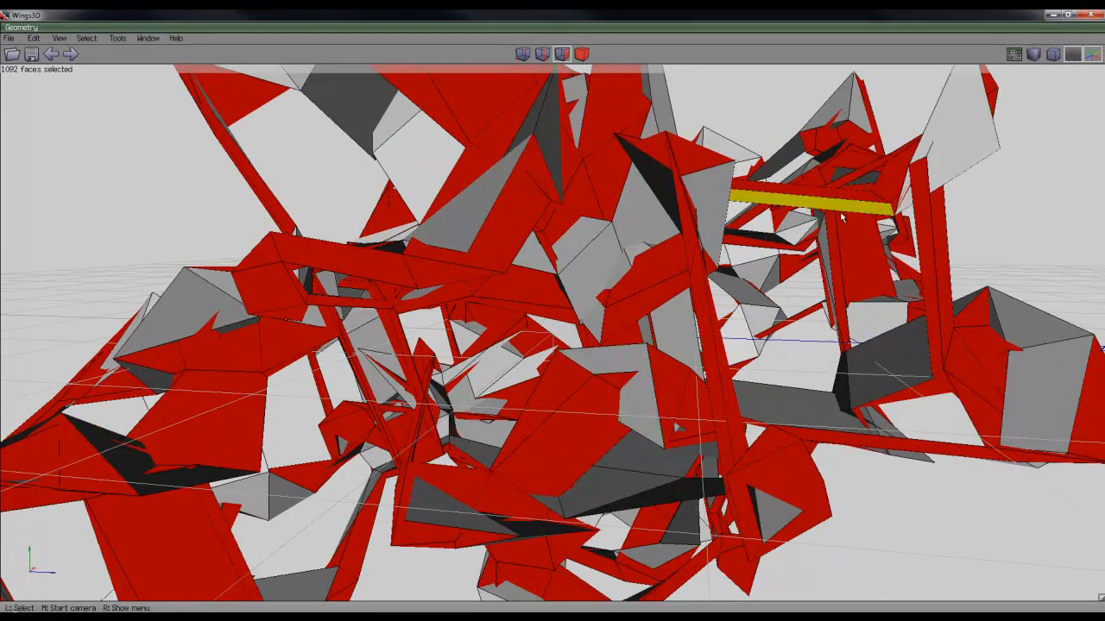
{"action": "scroll", "coordinate": [840, 210], "scroll_direction": "down", "scroll_amount": 8}
{"action": "middle_click", "coordinate": [840, 256]}
{"action": "left_click", "coordinate": [554, 322]}
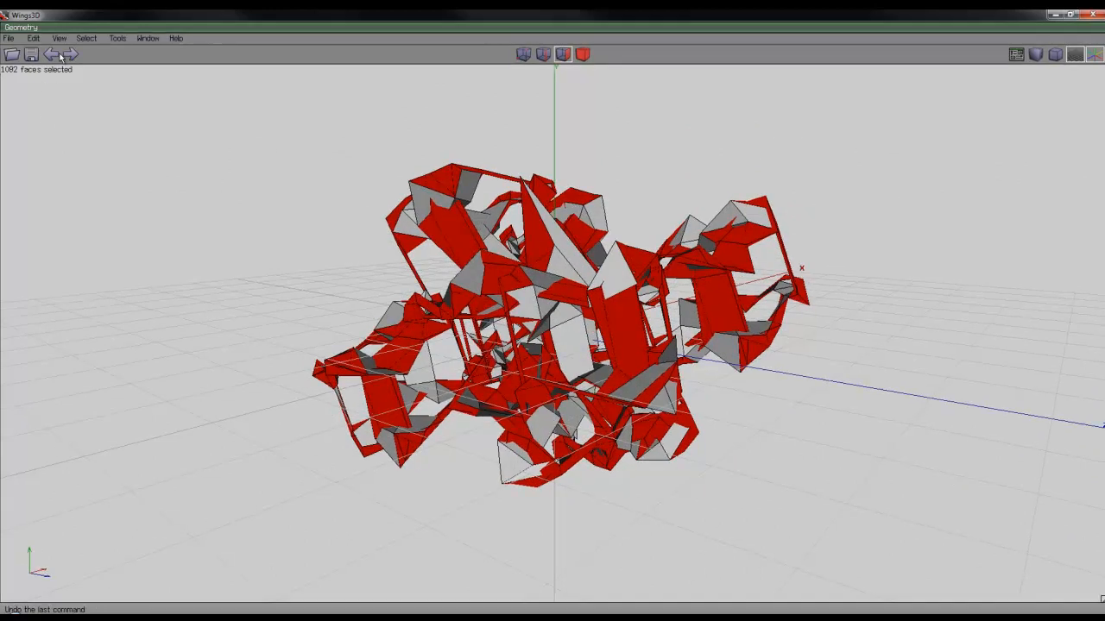
{"action": "left_click", "coordinate": [86, 38]}
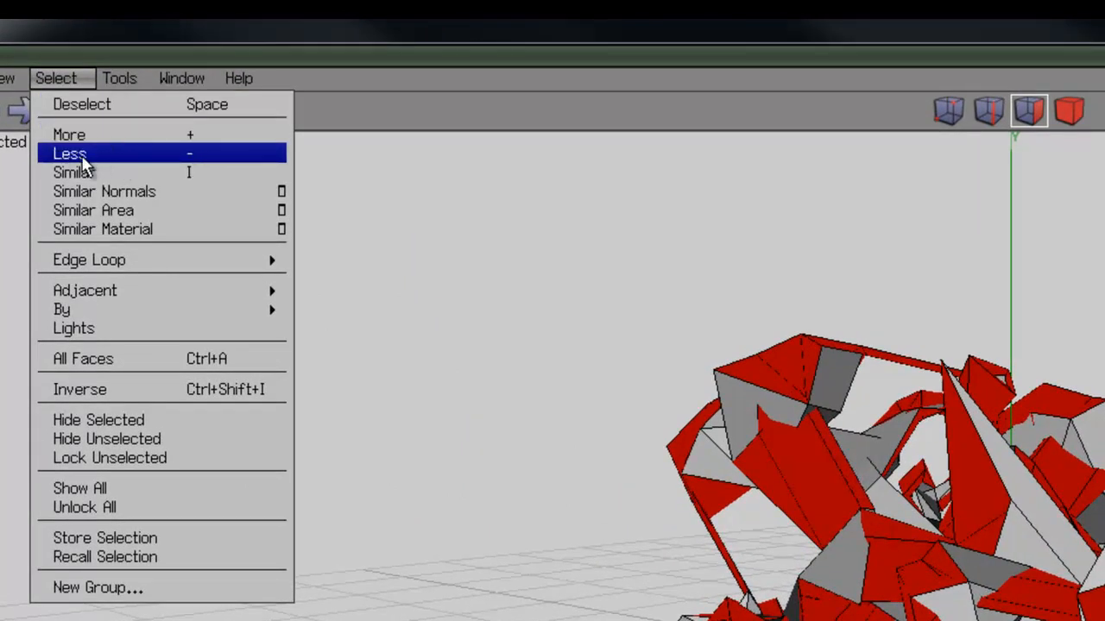
{"action": "left_click", "coordinate": [82, 157]}
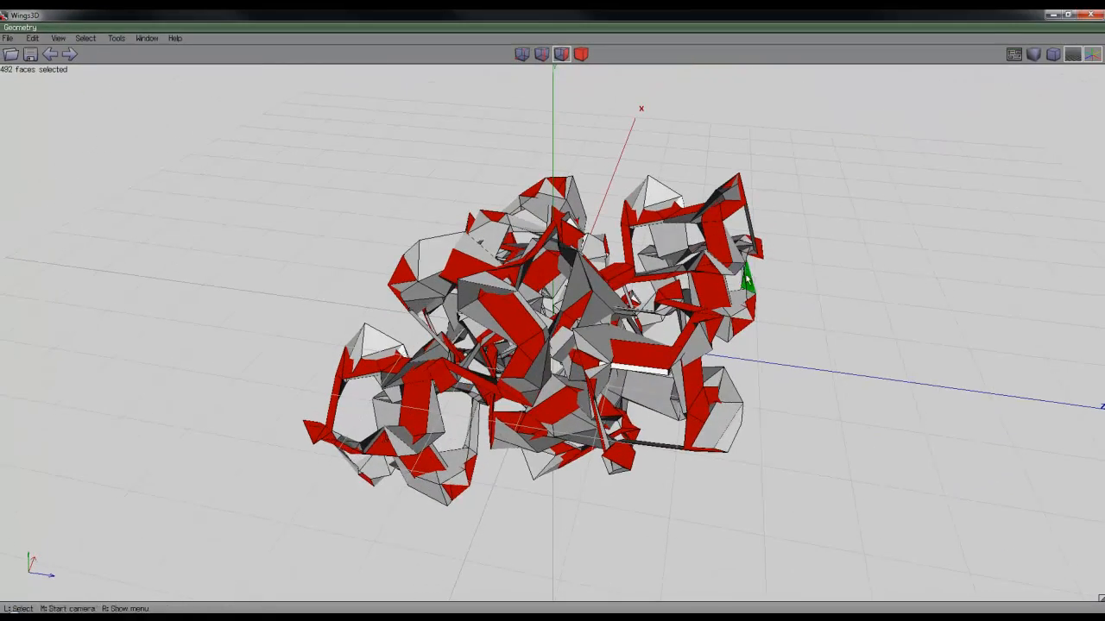
Step: Extrude the selected faces outward from the frame
{"action": "right_click", "coordinate": [839, 168]}
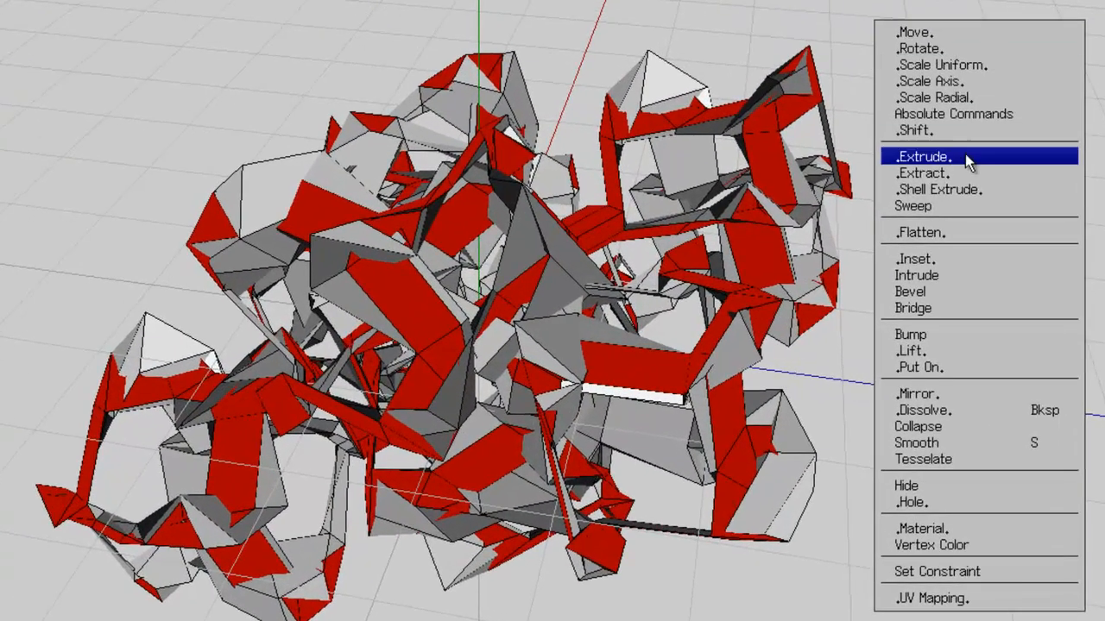
{"action": "left_click", "coordinate": [923, 178]}
{"action": "left_click", "coordinate": [923, 176]}
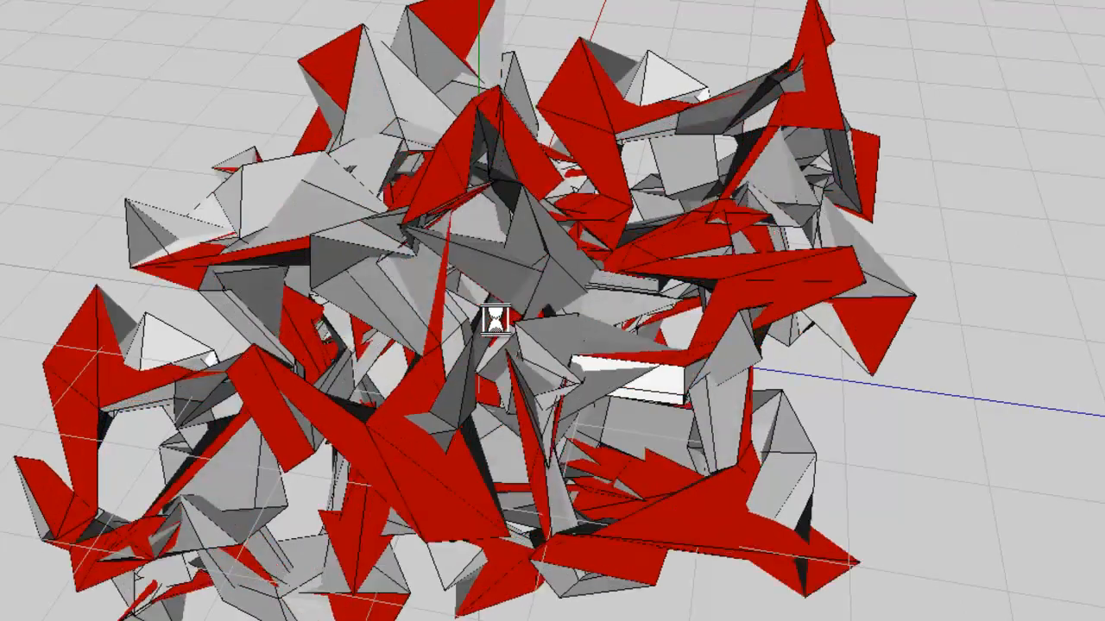
{"action": "left_click", "coordinate": [967, 170]}
{"action": "middle_click", "coordinate": [964, 170]}
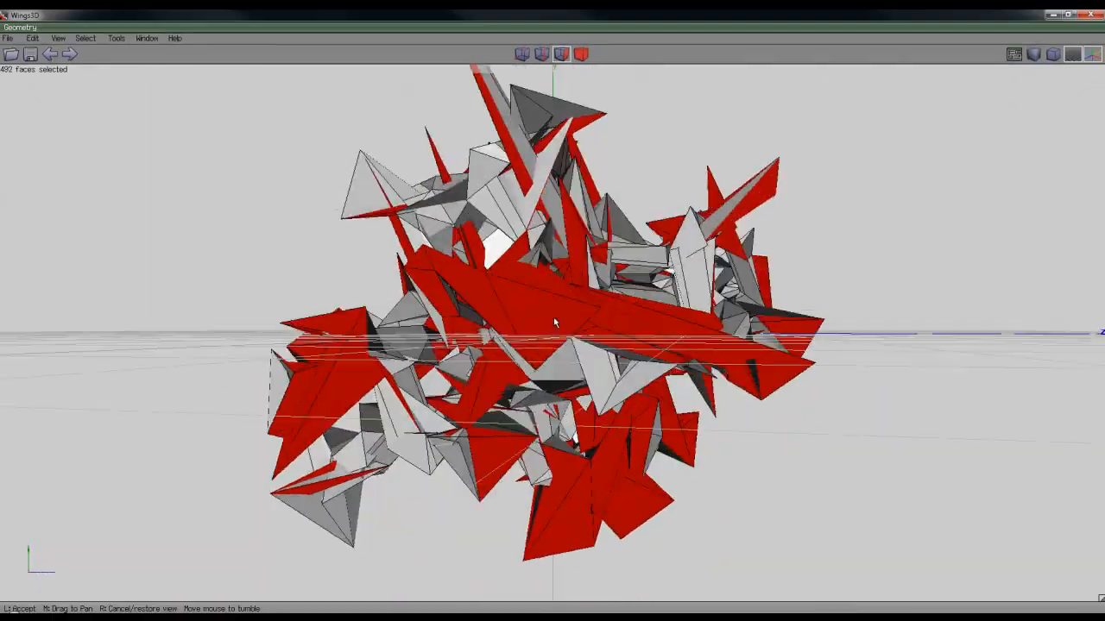
{"action": "left_click", "coordinate": [553, 322]}
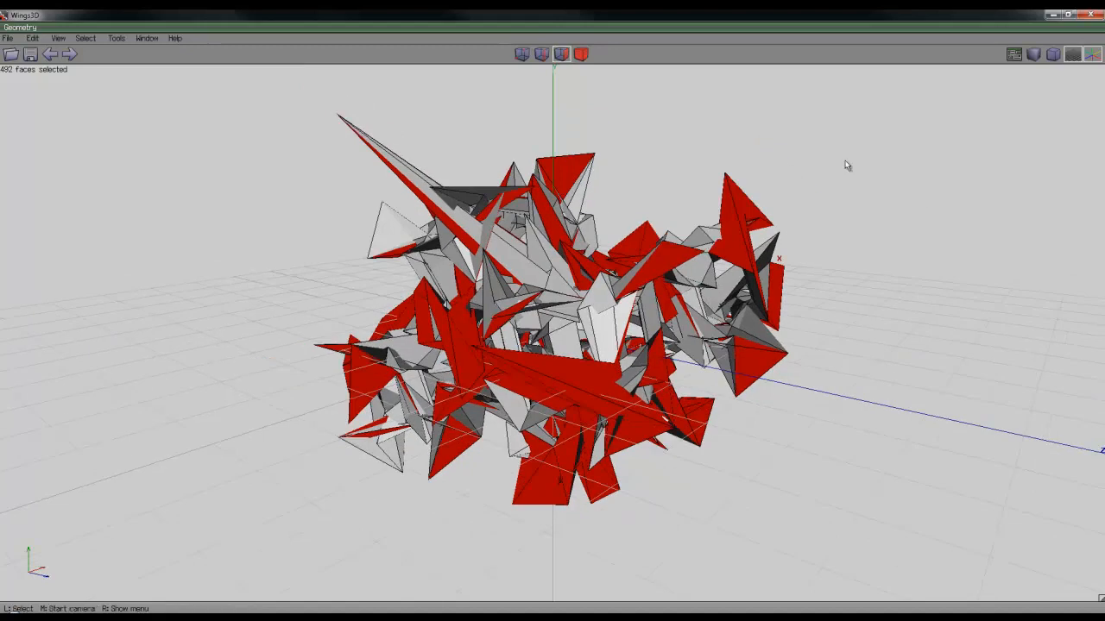
Step: Select the whole twisted object, smooth it repeatedly into a dense rounded mesh, and clear the selection
{"action": "left_click", "coordinate": [581, 54]}
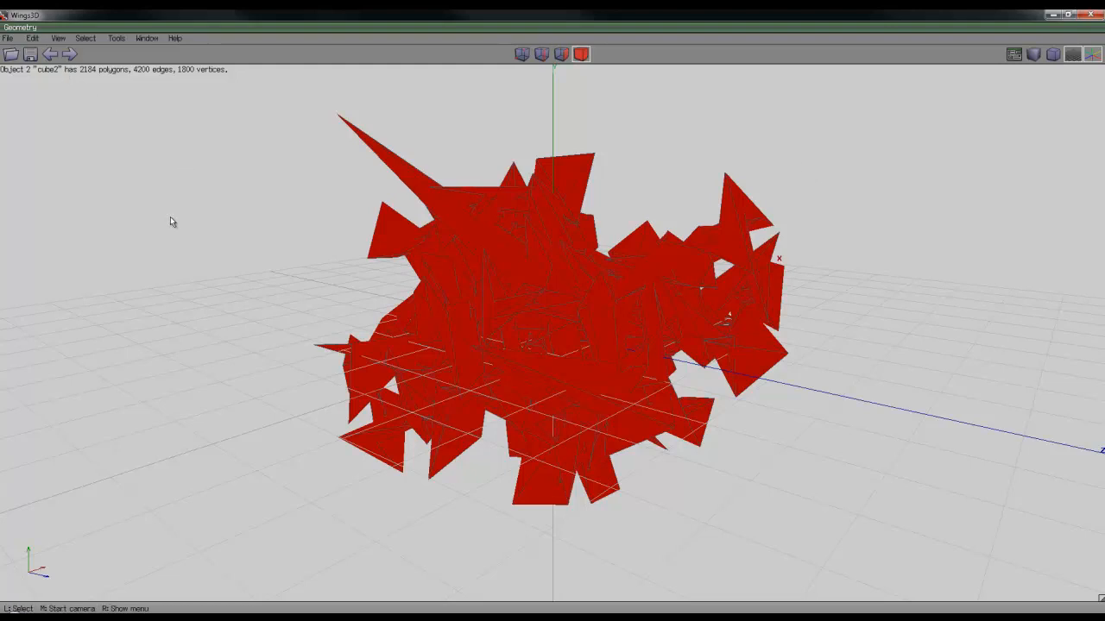
{"action": "right_click", "coordinate": [226, 186]}
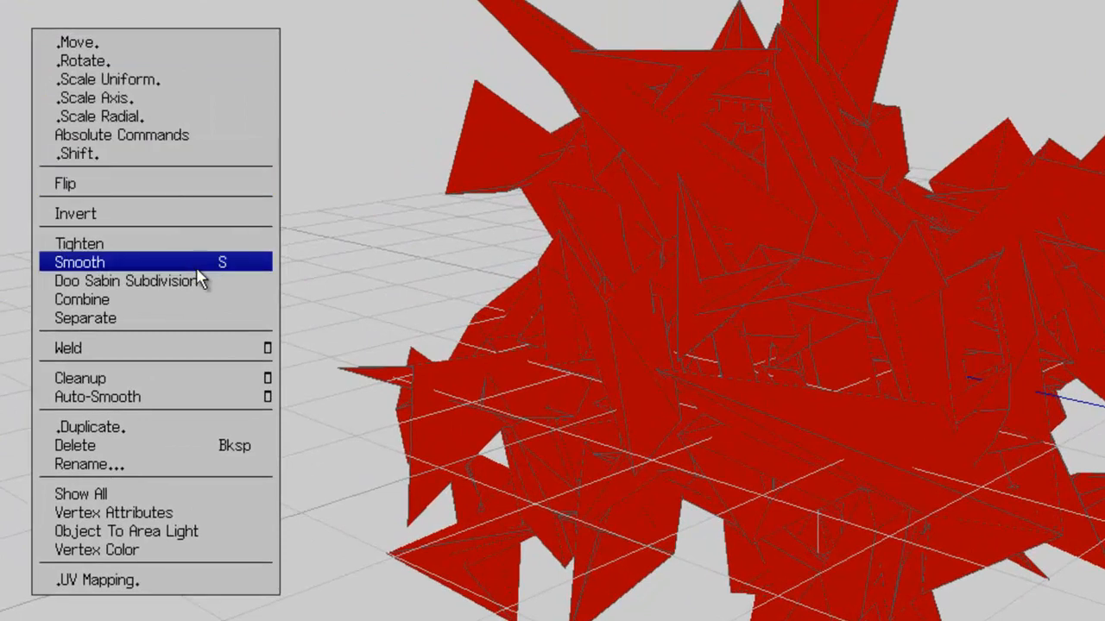
{"action": "left_click", "coordinate": [224, 271]}
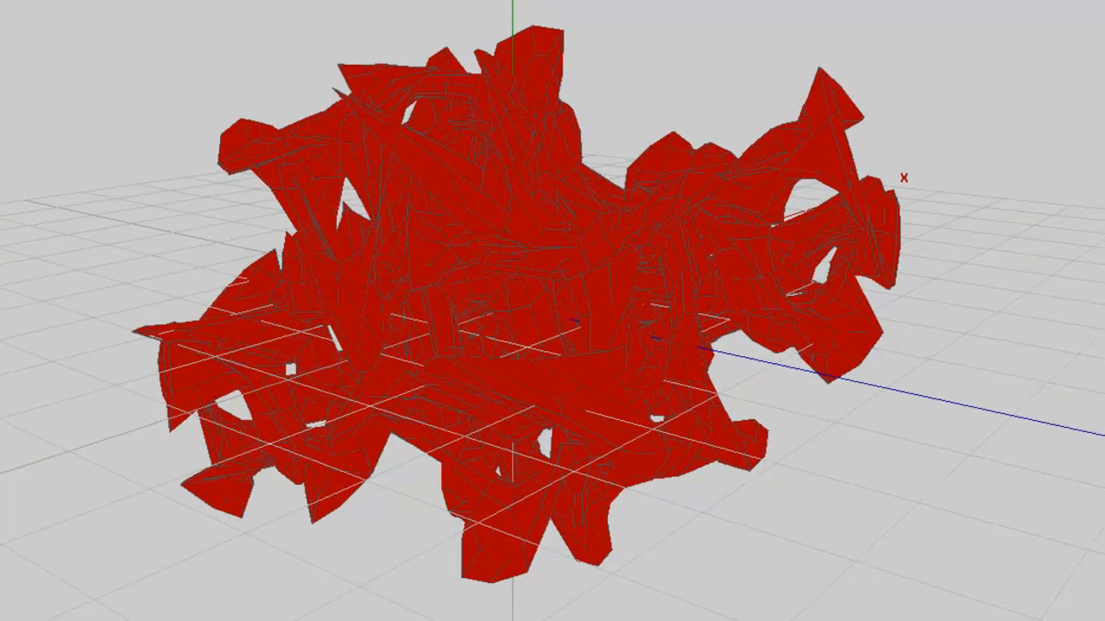
{"action": "key", "text": "s"}
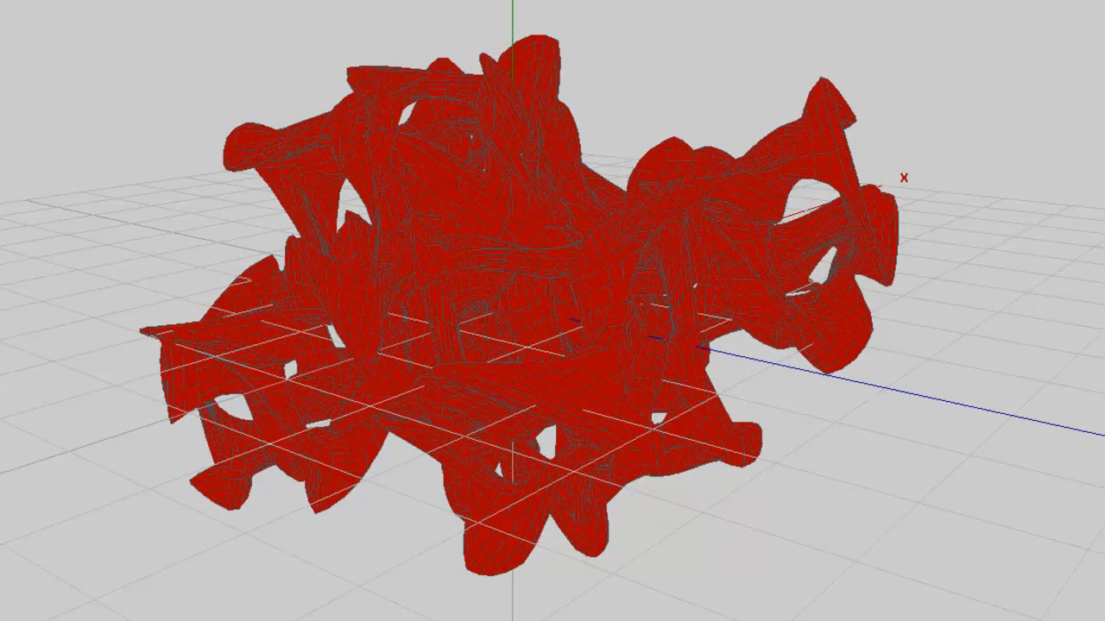
{"action": "middle_click_drag", "start_coordinate": [516, 289], "coordinate": [516, 284]}
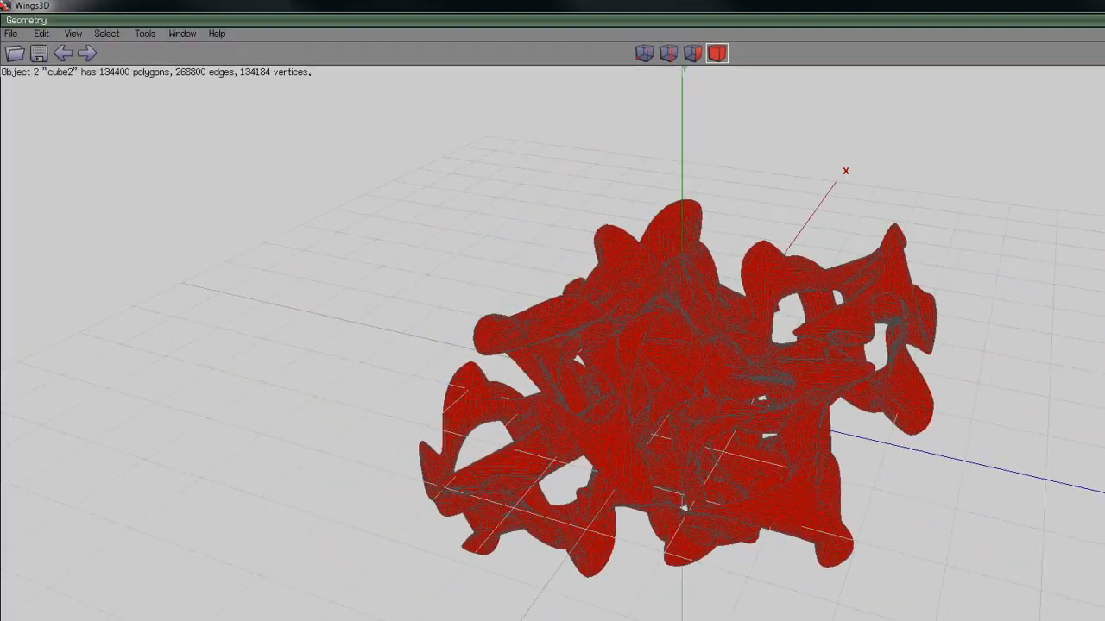
{"action": "left_click", "coordinate": [1007, 302]}
{"action": "middle_click_drag", "start_coordinate": [1010, 301], "coordinate": [682, 385]}
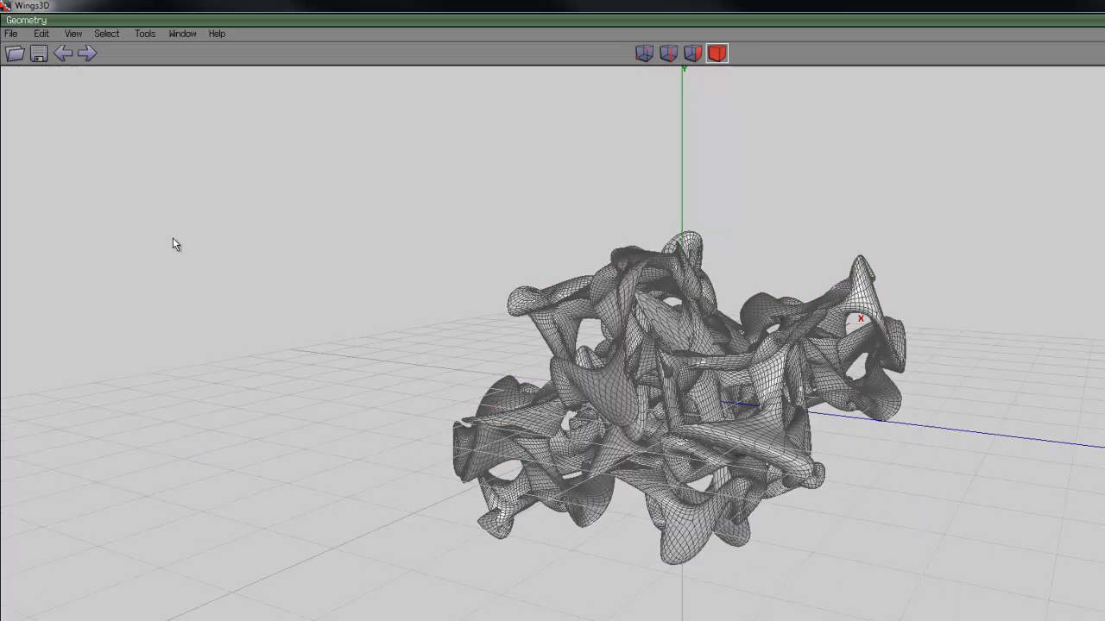
Step: Export the smoothed model as a Wavefront OBJ file named "Twisted thingy" in the +grab_this folder
{"action": "left_click", "coordinate": [11, 36]}
{"action": "mouse_move", "coordinate": [87, 180]}
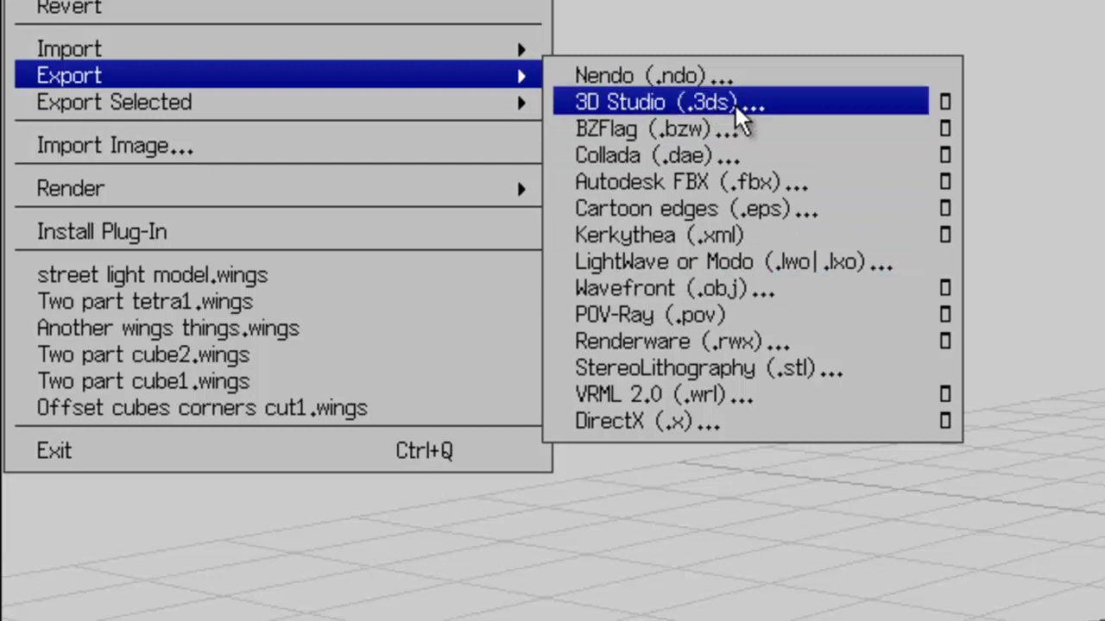
{"action": "left_click", "coordinate": [715, 287]}
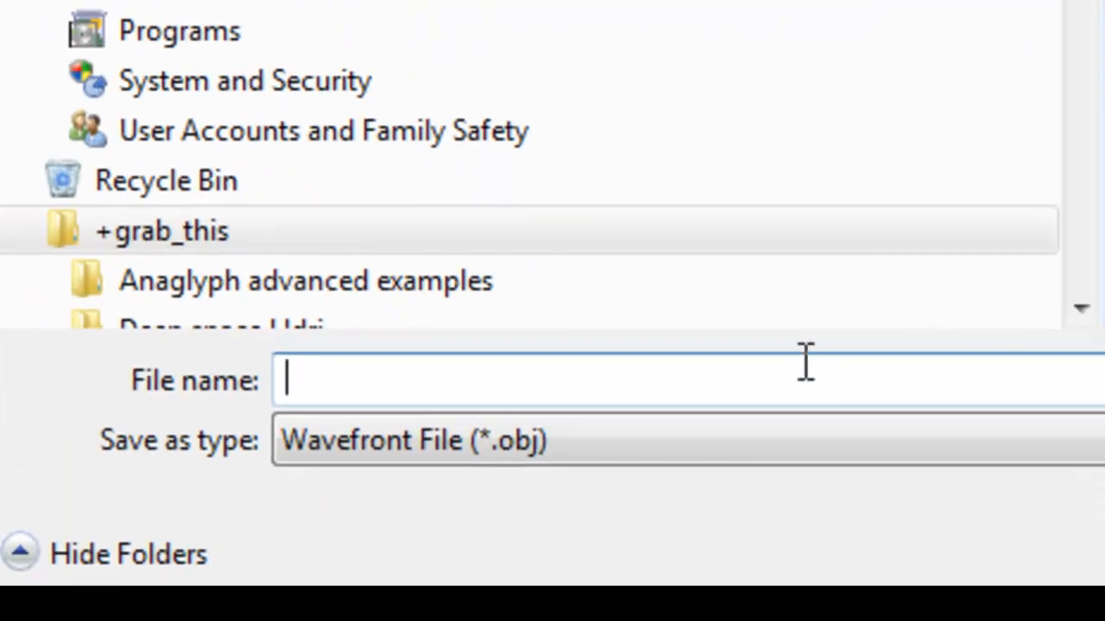
{"action": "type", "text": "Q"}
{"action": "key", "text": "BackSpace"}
{"action": "type", "text": "Twisted thingy"}
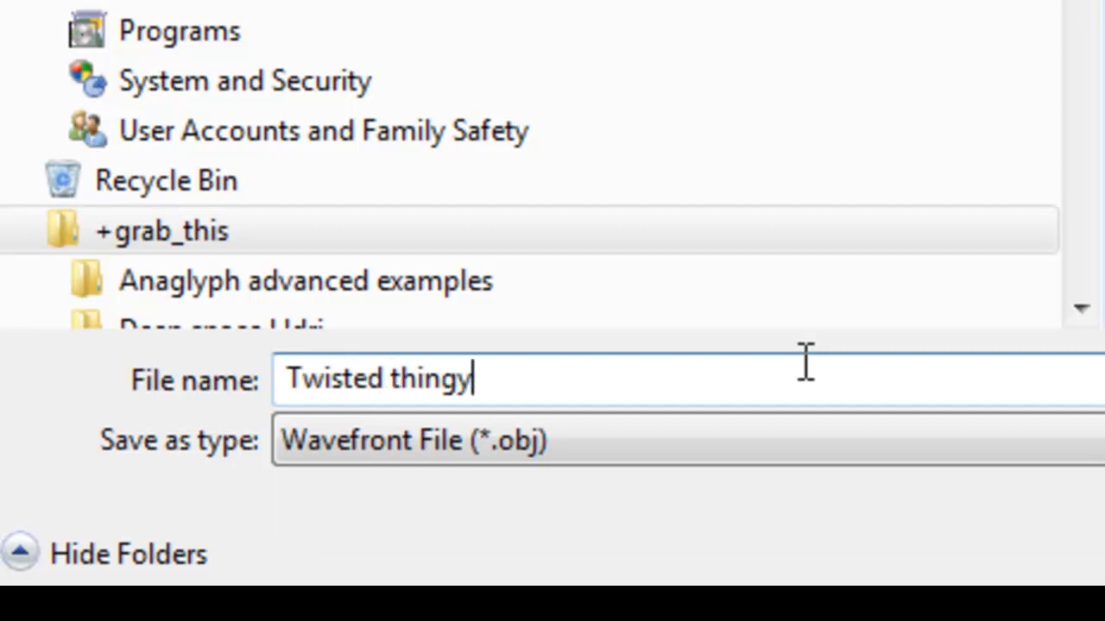
{"action": "key", "text": "Return"}
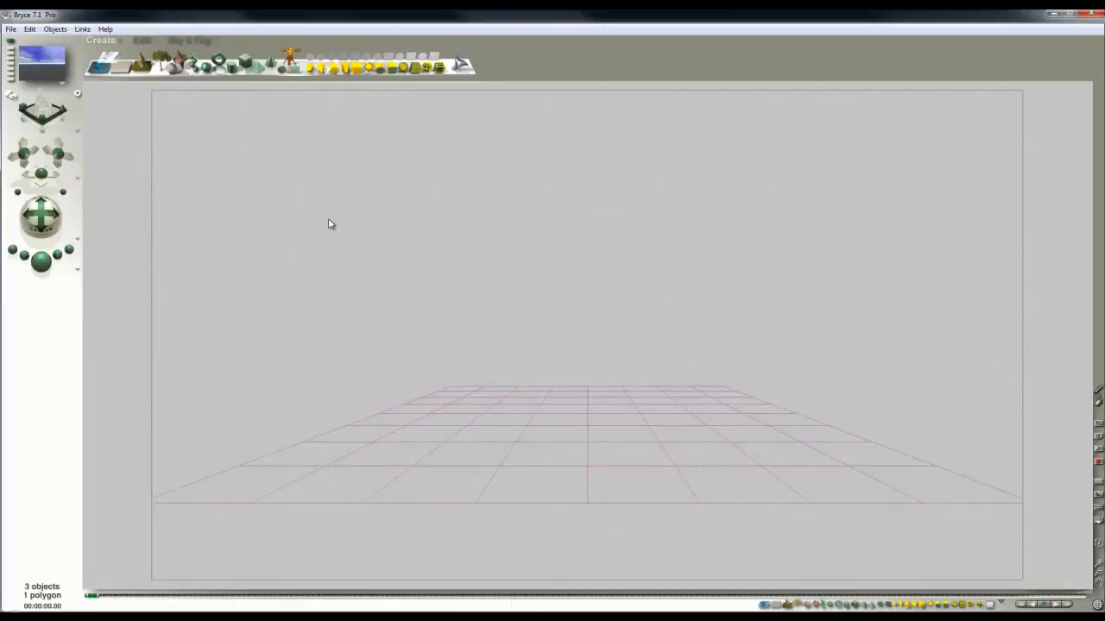
Step: Switch to Bryce and import Twisted thingy.obj from the +grab_this folder using the Obj group material grouping mode
{"action": "left_click", "coordinate": [11, 29]}
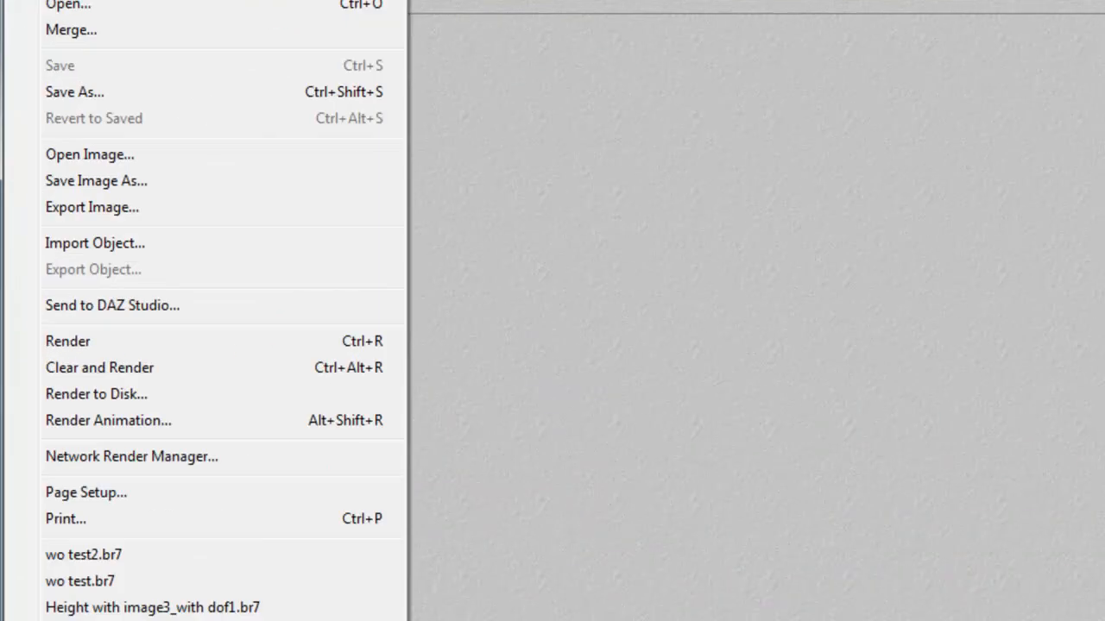
{"action": "left_click", "coordinate": [116, 235]}
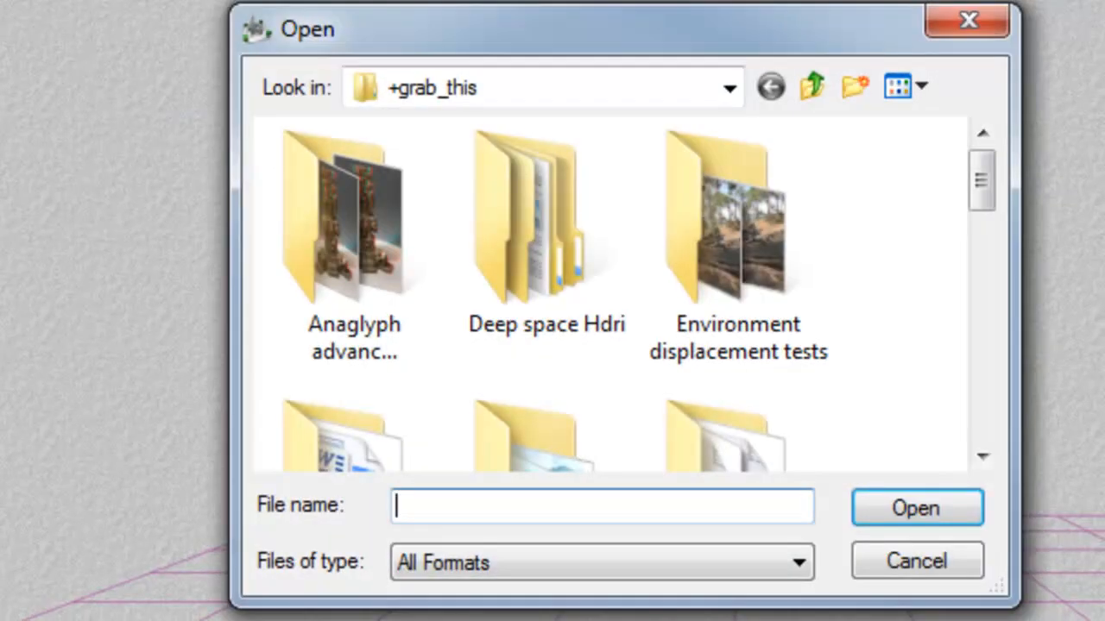
{"action": "left_click_drag", "start_coordinate": [981, 178], "coordinate": [989, 418]}
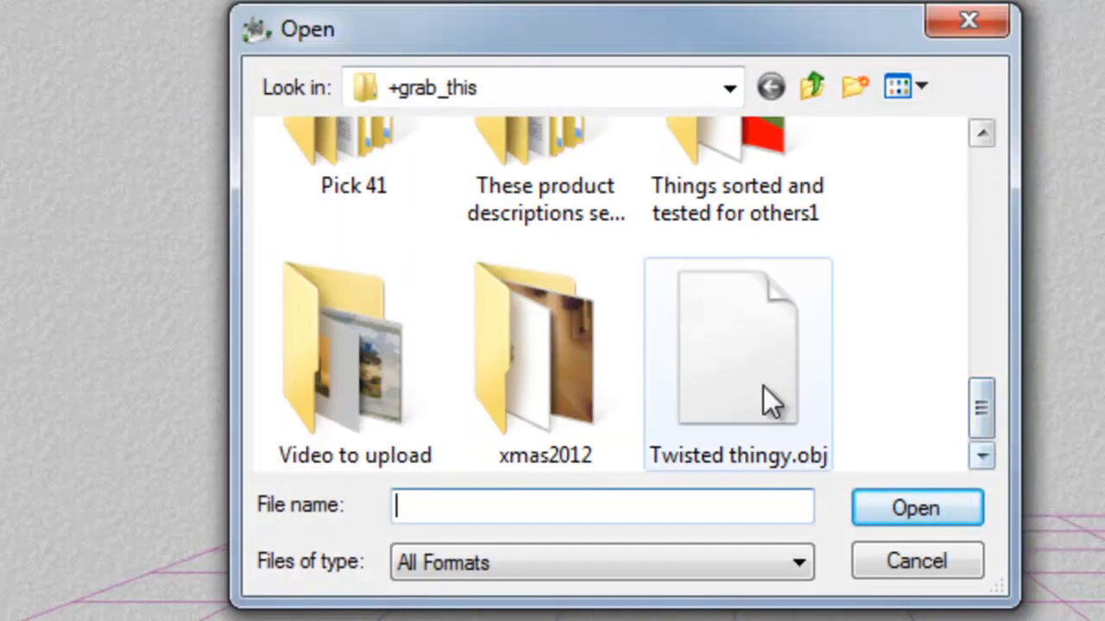
{"action": "left_click", "coordinate": [781, 395]}
{"action": "left_click", "coordinate": [914, 508]}
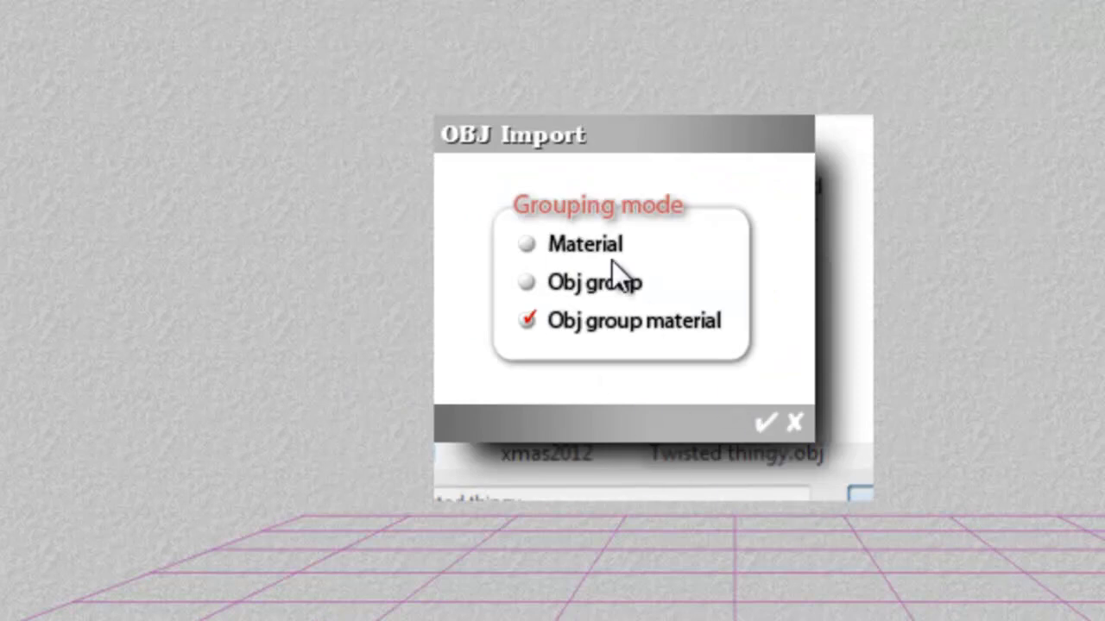
{"action": "left_click", "coordinate": [762, 425]}
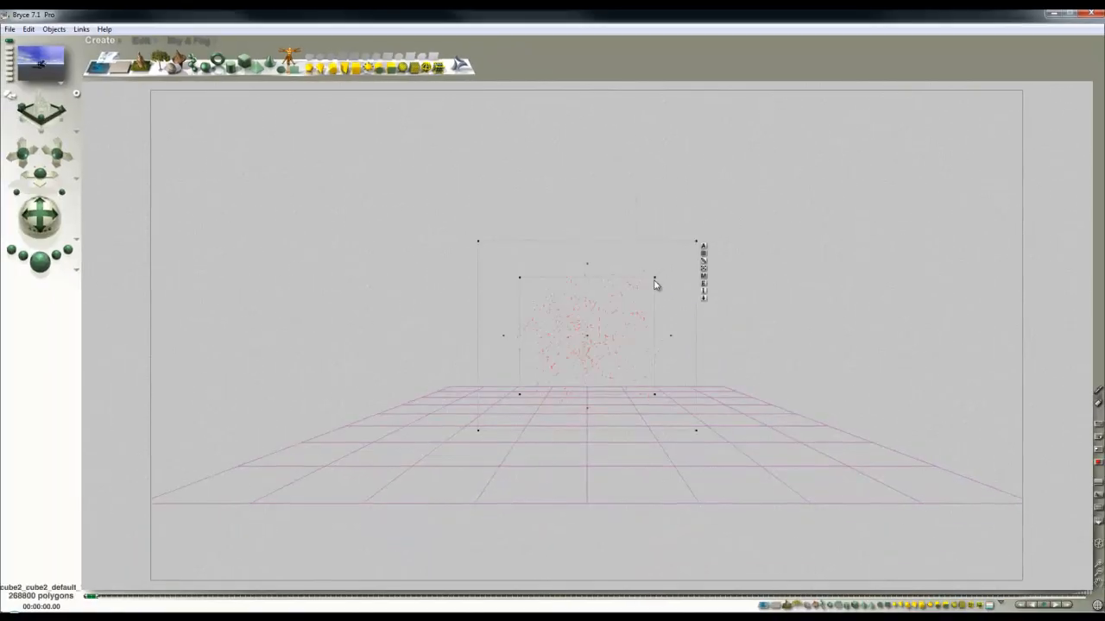
Step: Test-render the imported sculpture and lower it in the side view until its base meets the ground plane
{"action": "left_click", "coordinate": [39, 260]}
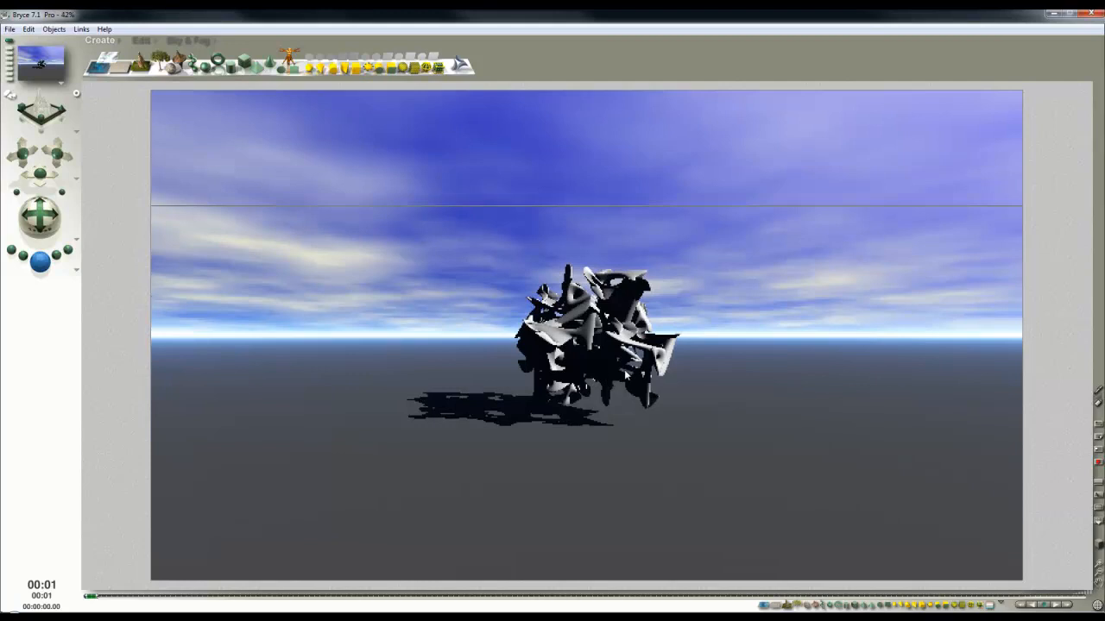
{"action": "left_click", "coordinate": [672, 380]}
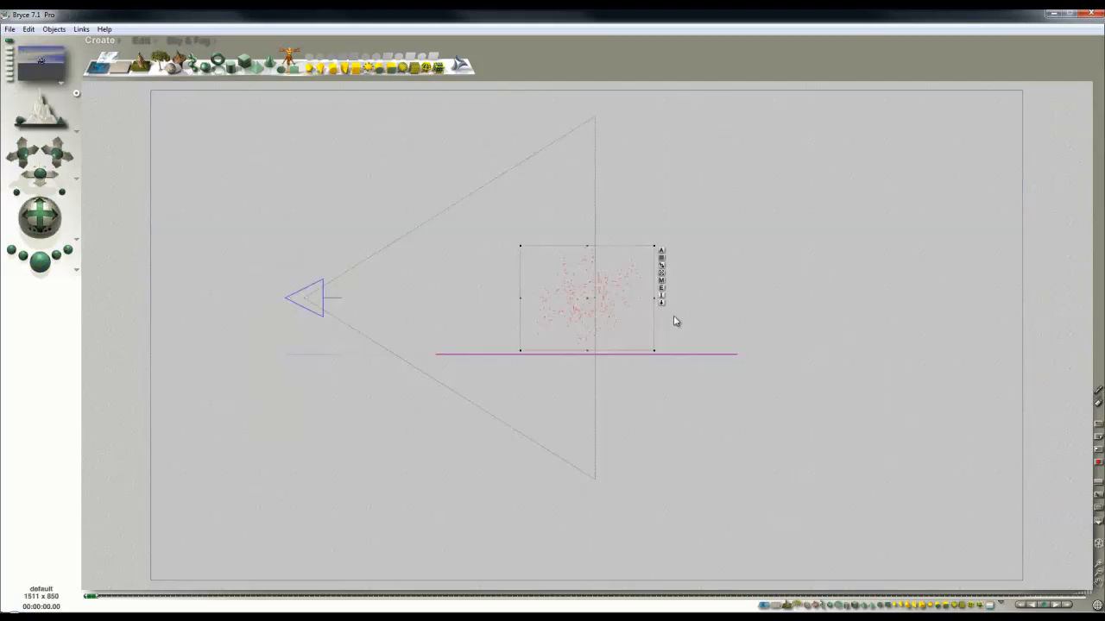
{"action": "left_click", "coordinate": [595, 317]}
{"action": "left_click_drag", "start_coordinate": [596, 316], "coordinate": [597, 321]}
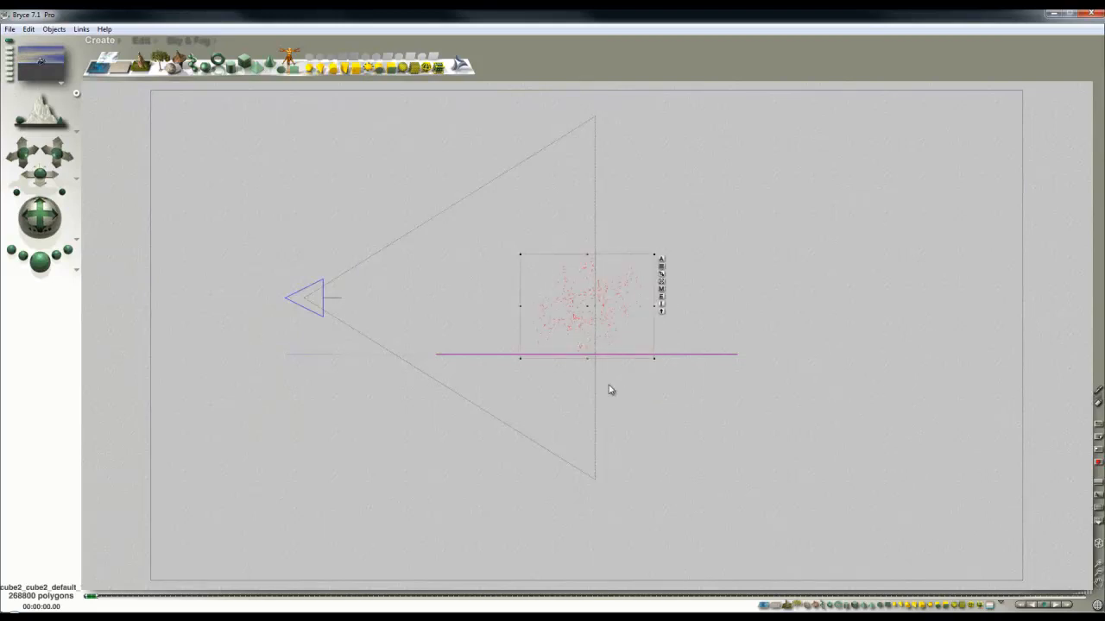
Step: Render the lowered sculpture from the camera view and move the camera closer so it fills more of the frame
{"action": "key", "text": "1"}
{"action": "left_click", "coordinate": [43, 264]}
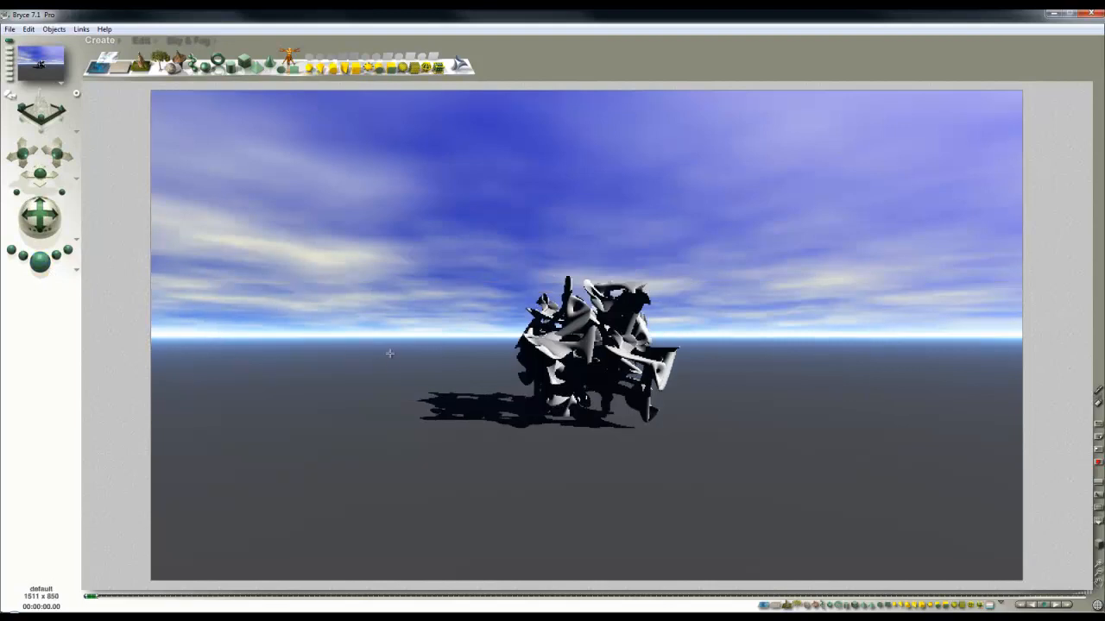
{"action": "key", "text": "Escape"}
{"action": "left_click_drag", "start_coordinate": [61, 192], "coordinate": [43, 207]}
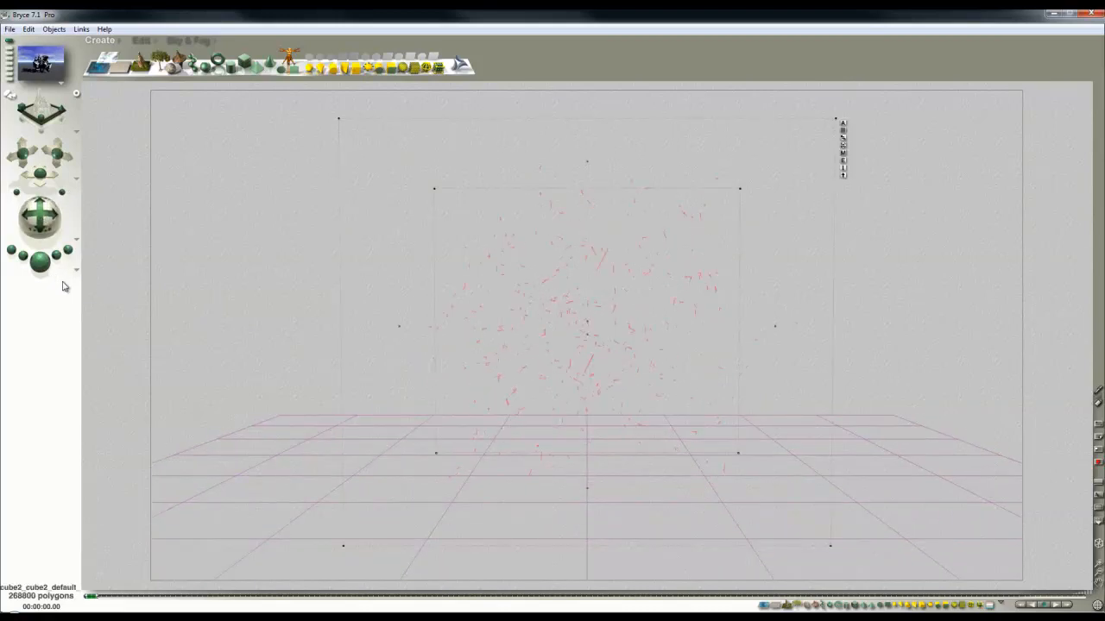
Step: Reset the sculpture's material, set its diffuse colour to white (255, 255, 255) and its specularity to 100, and apply it
{"action": "left_click", "coordinate": [844, 159]}
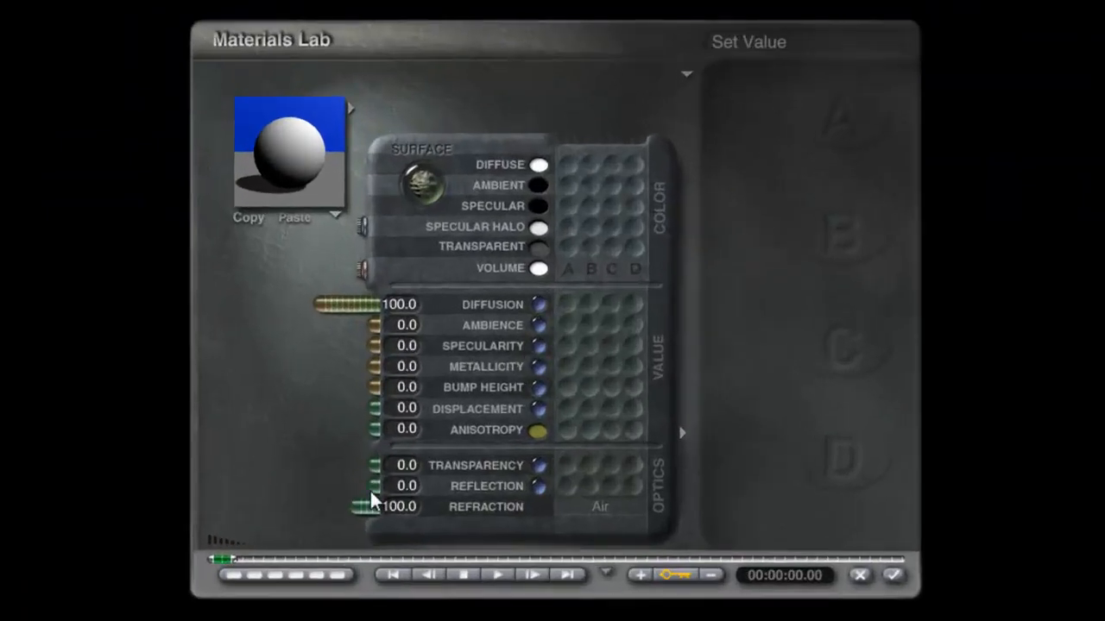
{"action": "left_click", "coordinate": [364, 271]}
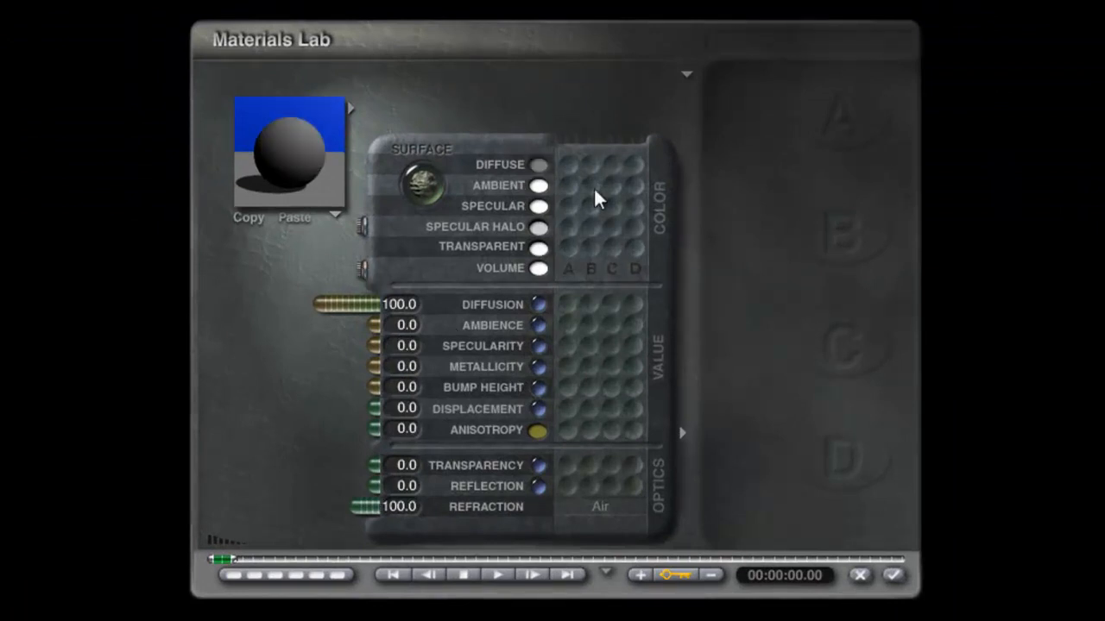
{"action": "left_click", "coordinate": [541, 165]}
{"action": "left_click_drag", "start_coordinate": [650, 309], "coordinate": [753, 315]}
{"action": "left_click_drag", "start_coordinate": [642, 336], "coordinate": [731, 339]}
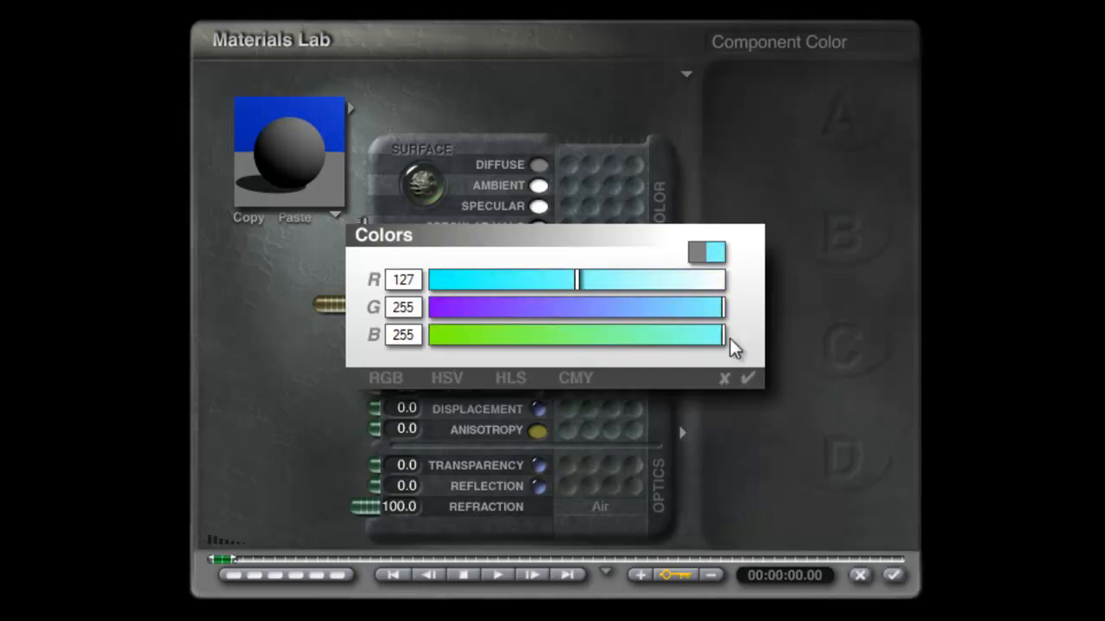
{"action": "left_click_drag", "start_coordinate": [646, 285], "coordinate": [764, 293]}
{"action": "left_click", "coordinate": [748, 378]}
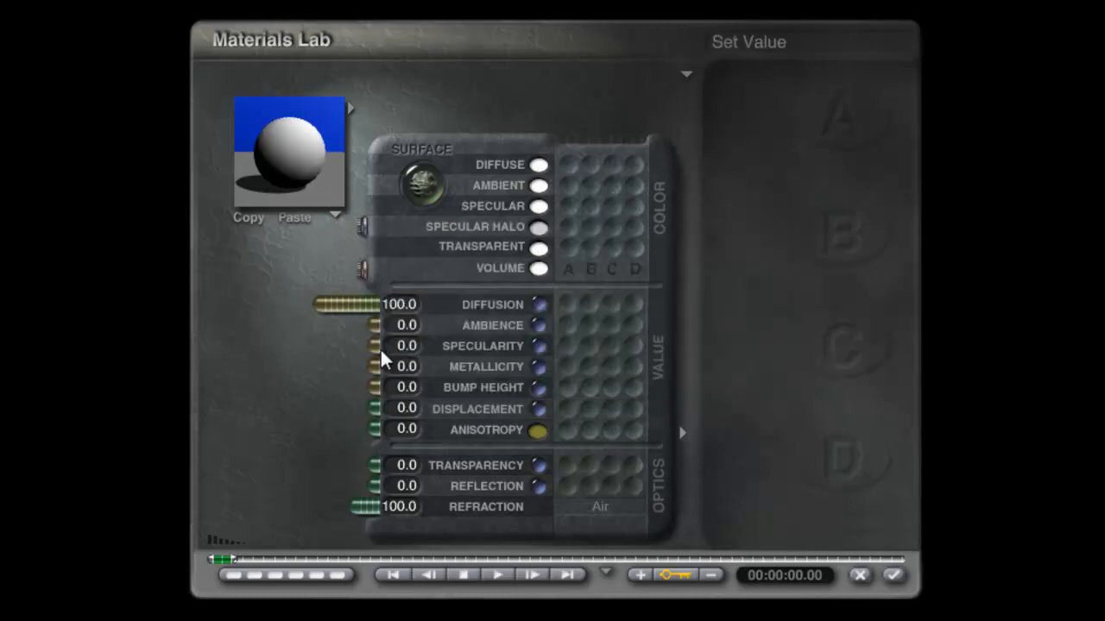
{"action": "left_click_drag", "start_coordinate": [418, 350], "coordinate": [258, 363]}
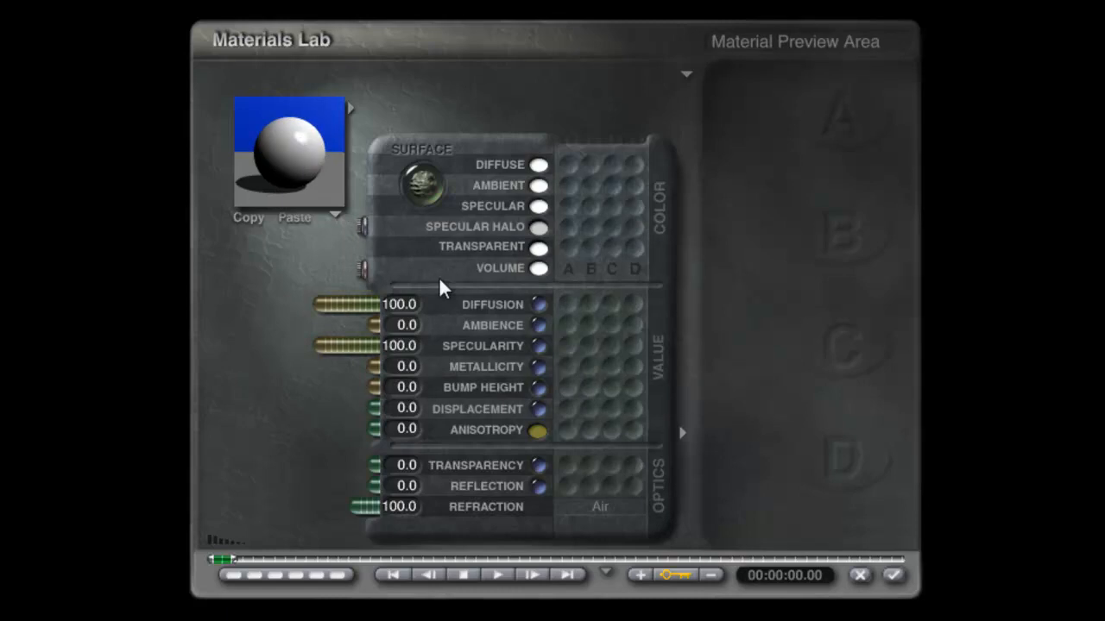
{"action": "left_click", "coordinate": [893, 575]}
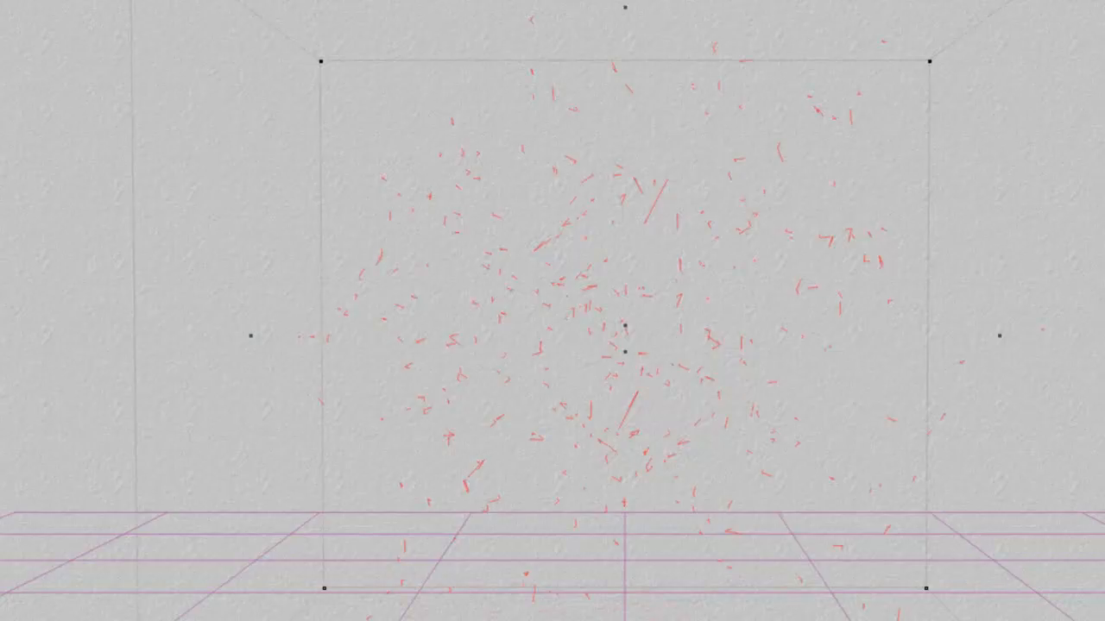
Step: Select the ground plane, set its material's diffuse colour to white (255, 255, 255), and apply the material
{"action": "right_click", "coordinate": [1027, 446]}
{"action": "left_click", "coordinate": [1058, 464]}
{"action": "left_click", "coordinate": [925, 498]}
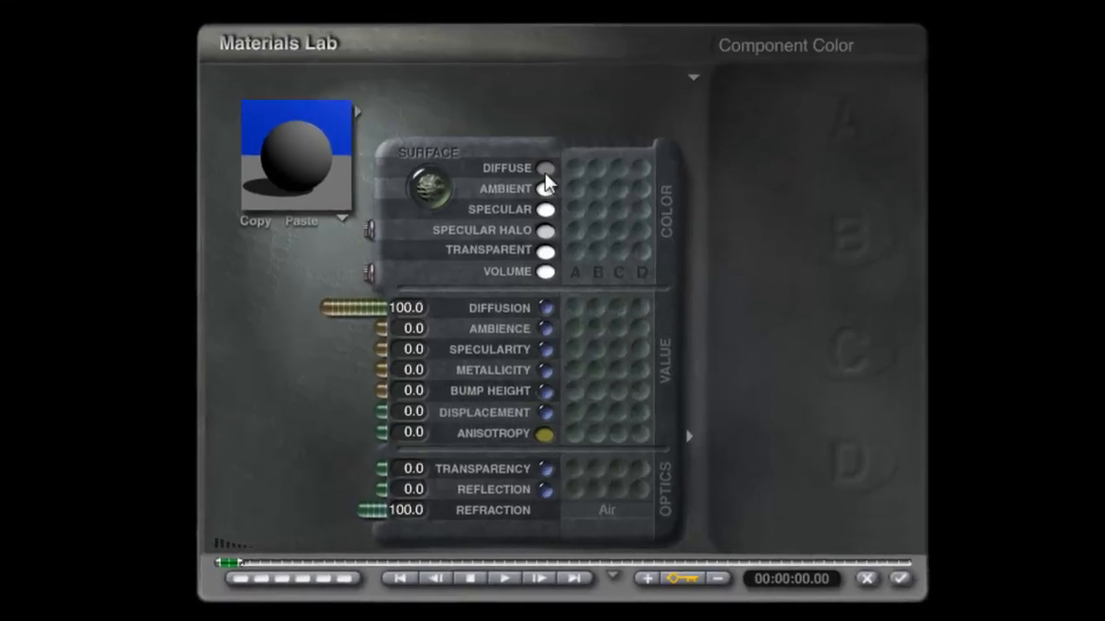
{"action": "left_click", "coordinate": [545, 171]}
{"action": "left_click_drag", "start_coordinate": [625, 312], "coordinate": [870, 327]}
{"action": "left_click_drag", "start_coordinate": [708, 351], "coordinate": [738, 340]}
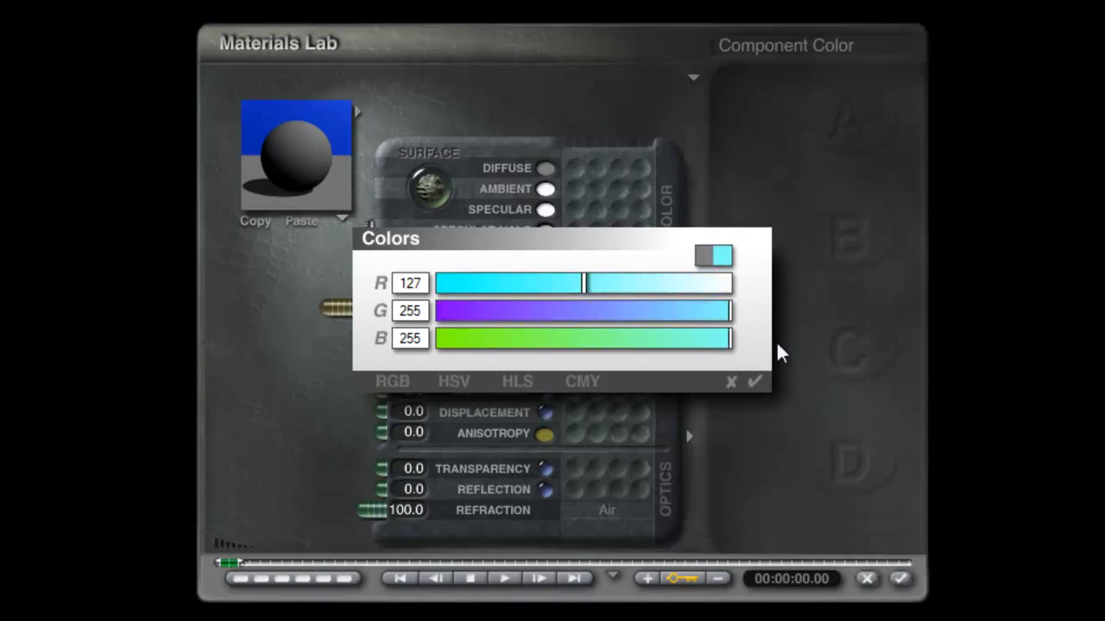
{"action": "left_click_drag", "start_coordinate": [690, 290], "coordinate": [751, 285]}
{"action": "left_click", "coordinate": [755, 381]}
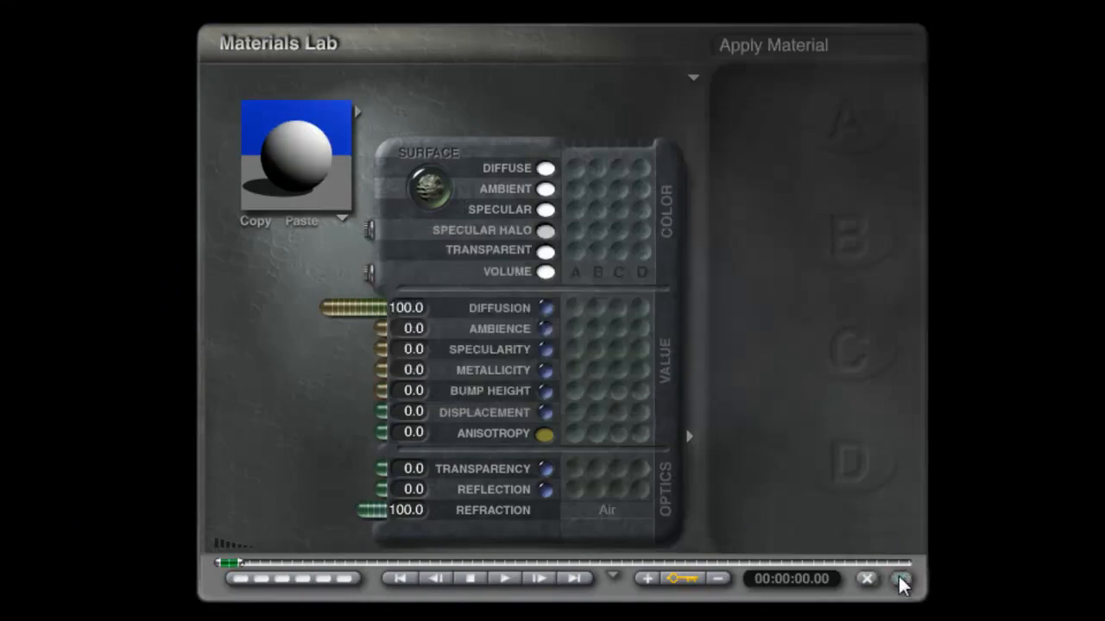
{"action": "left_click", "coordinate": [900, 580]}
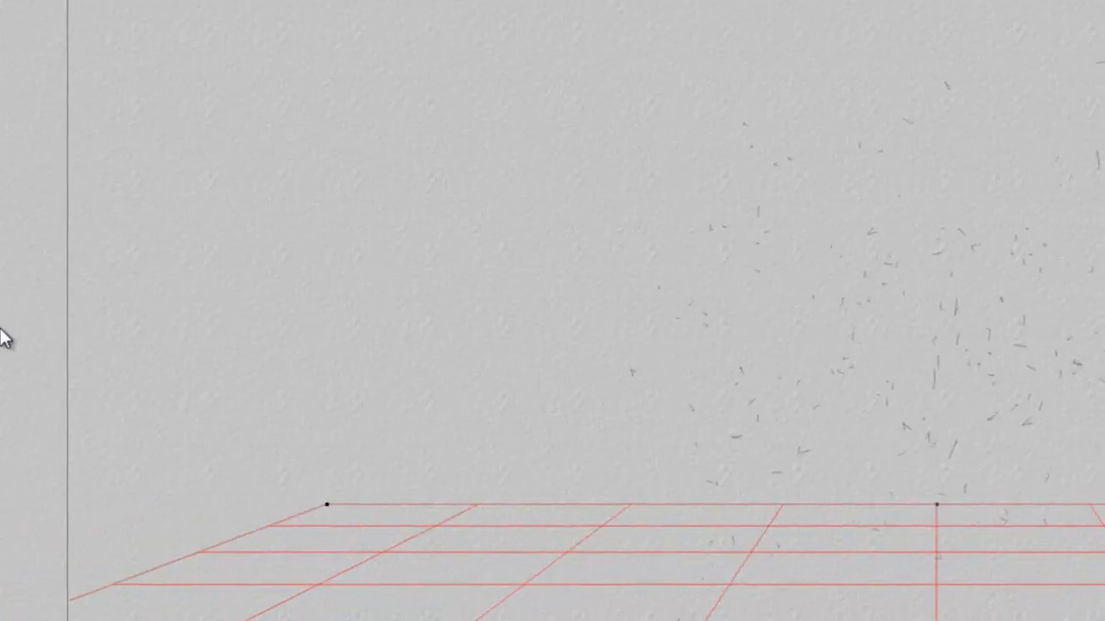
Step: Set the render quality to Premium with 4 rays per pixel, and enable Soft Shadows and True Ambience
{"action": "left_click", "coordinate": [156, 208]}
{"action": "left_click", "coordinate": [222, 335]}
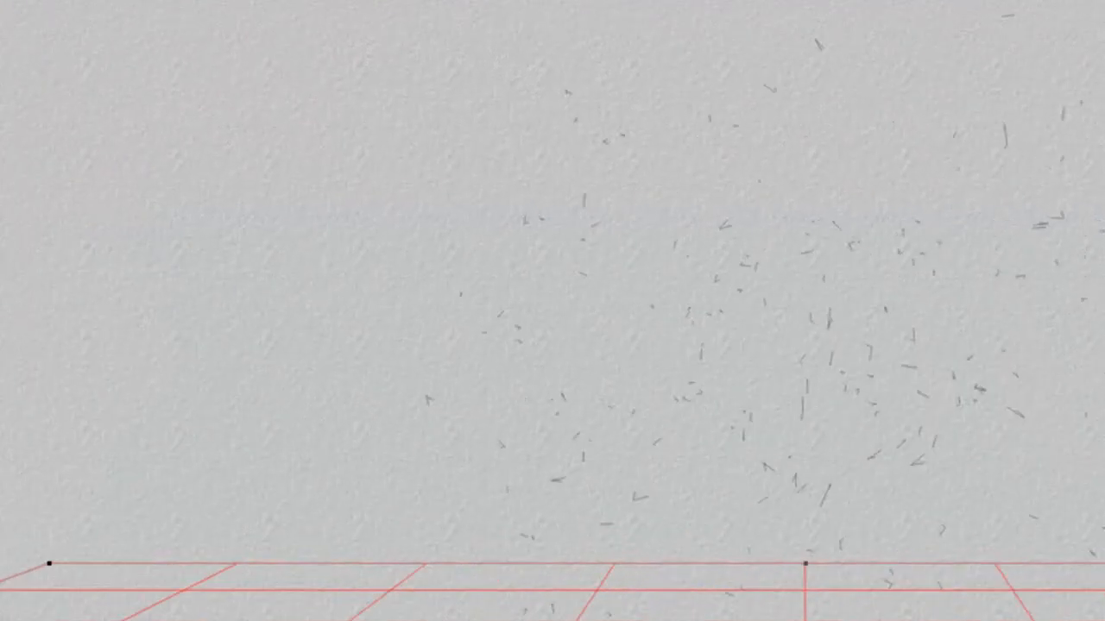
{"action": "left_click", "coordinate": [71, 203]}
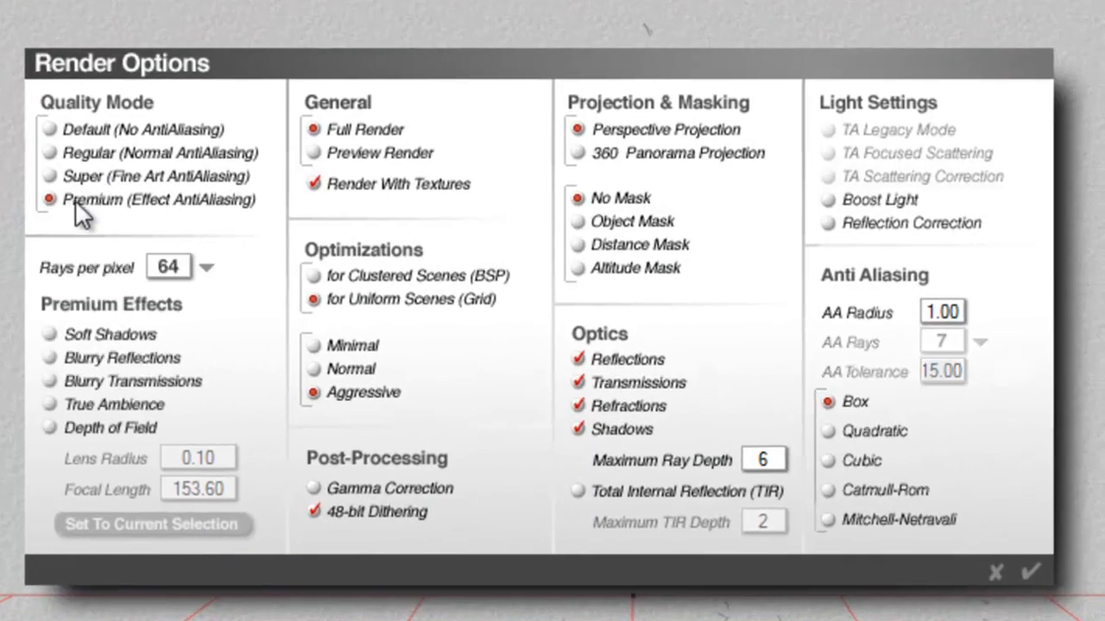
{"action": "left_click", "coordinate": [207, 267]}
{"action": "left_click", "coordinate": [247, 286]}
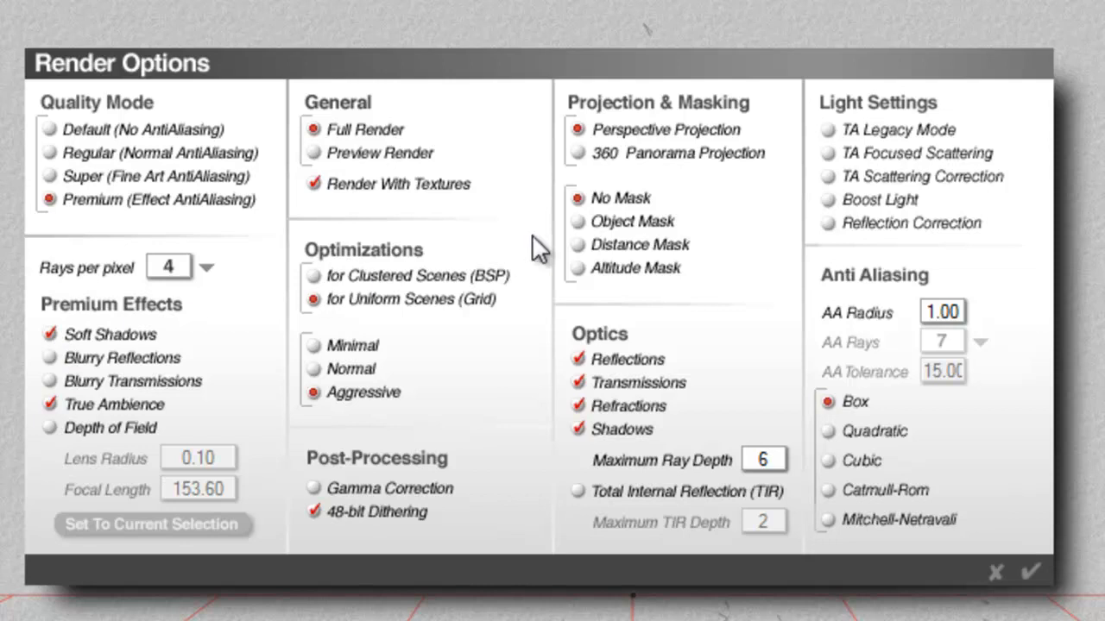
Step: Enable TA Scattering Correction, set the maximum ray depth to 4, and apply the render options
{"action": "left_click", "coordinate": [830, 177]}
{"action": "left_click", "coordinate": [759, 460]}
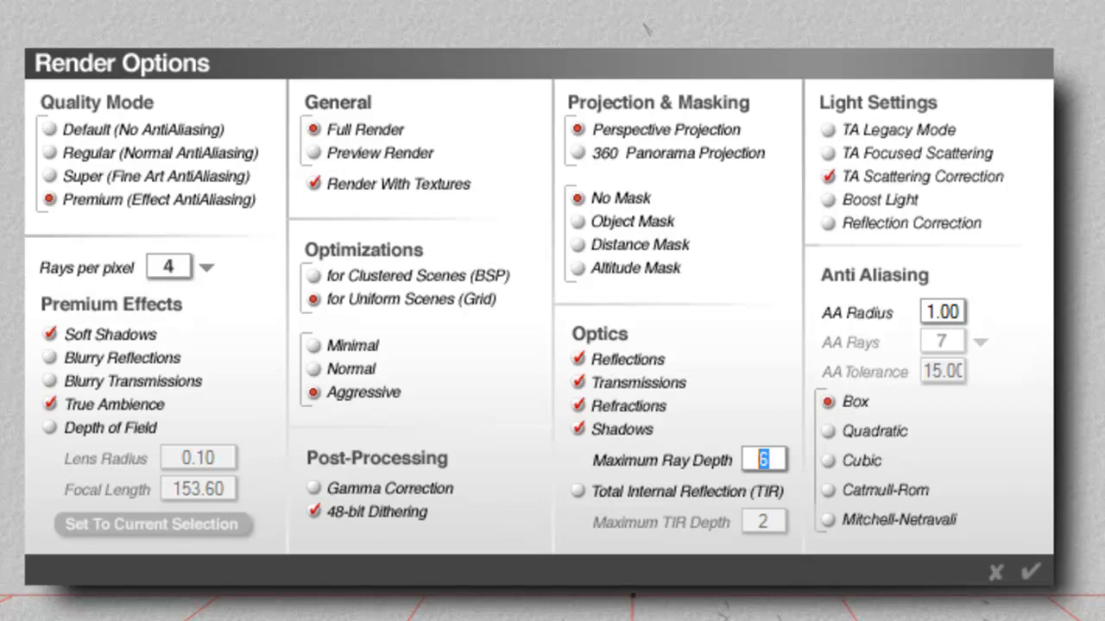
{"action": "type", "text": "4"}
{"action": "left_click", "coordinate": [1029, 565]}
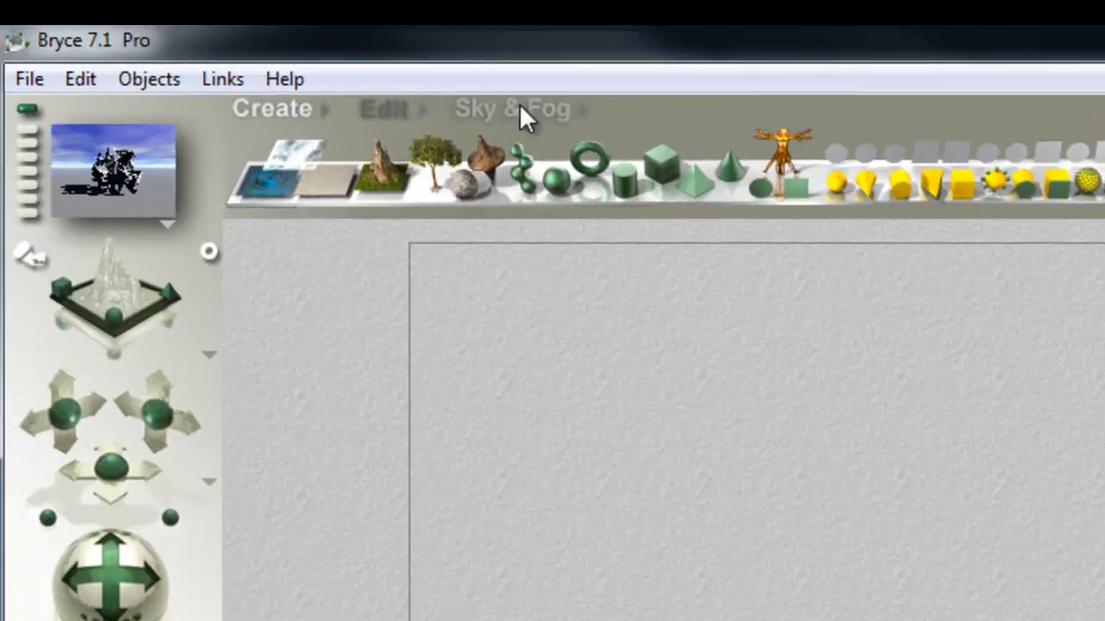
Step: Switch the sky to the mode with three custom colours, set all three to black, and disable the stratus and cumulus clouds
{"action": "left_click", "coordinate": [516, 108]}
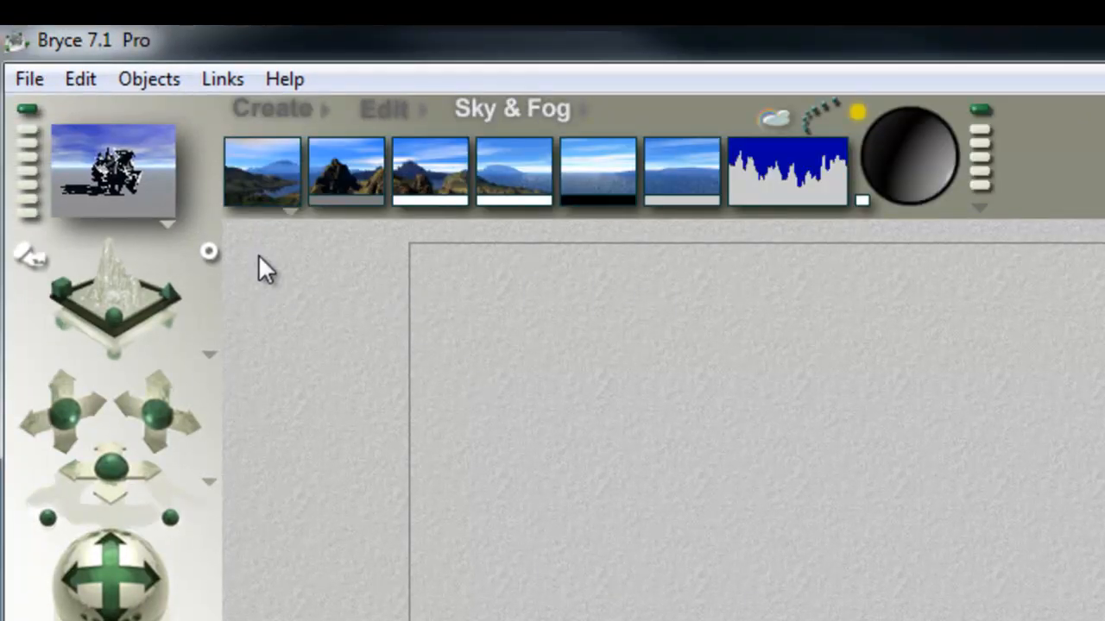
{"action": "left_click", "coordinate": [290, 212]}
{"action": "left_click", "coordinate": [347, 297]}
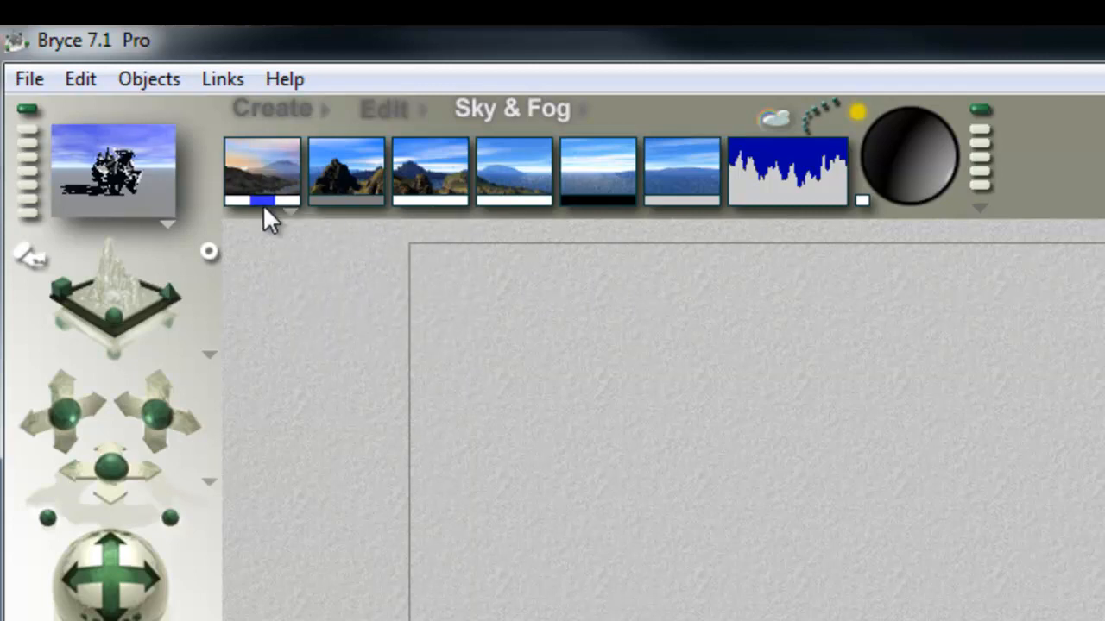
{"action": "left_click_drag", "start_coordinate": [283, 201], "coordinate": [576, 199]}
{"action": "left_click_drag", "start_coordinate": [258, 198], "coordinate": [435, 336]}
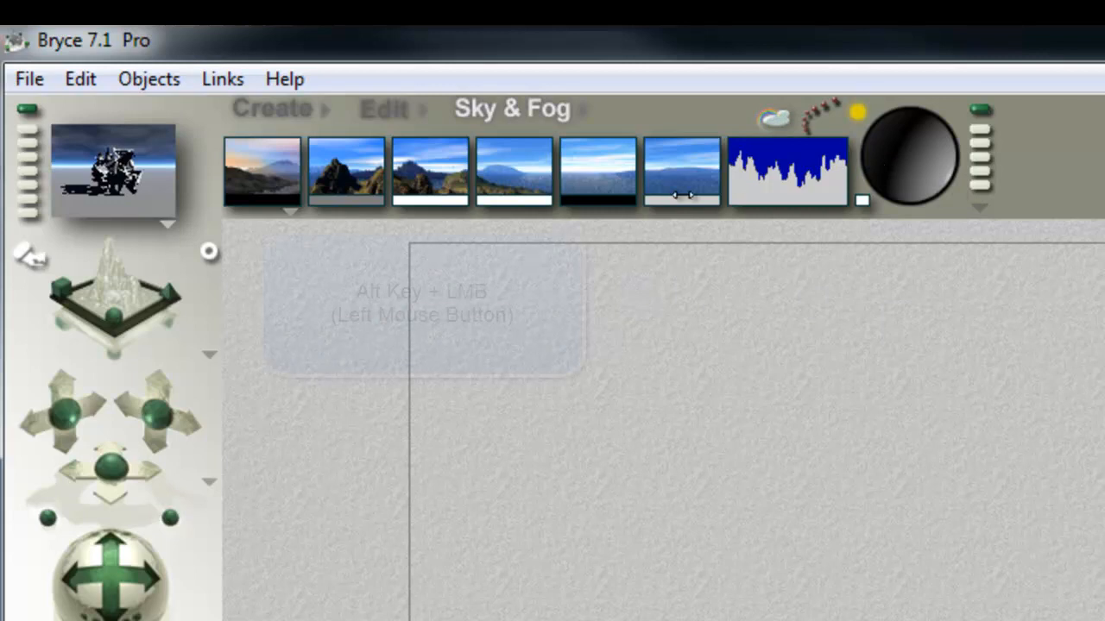
{"action": "left_click", "coordinate": [617, 172], "text": "alt"}
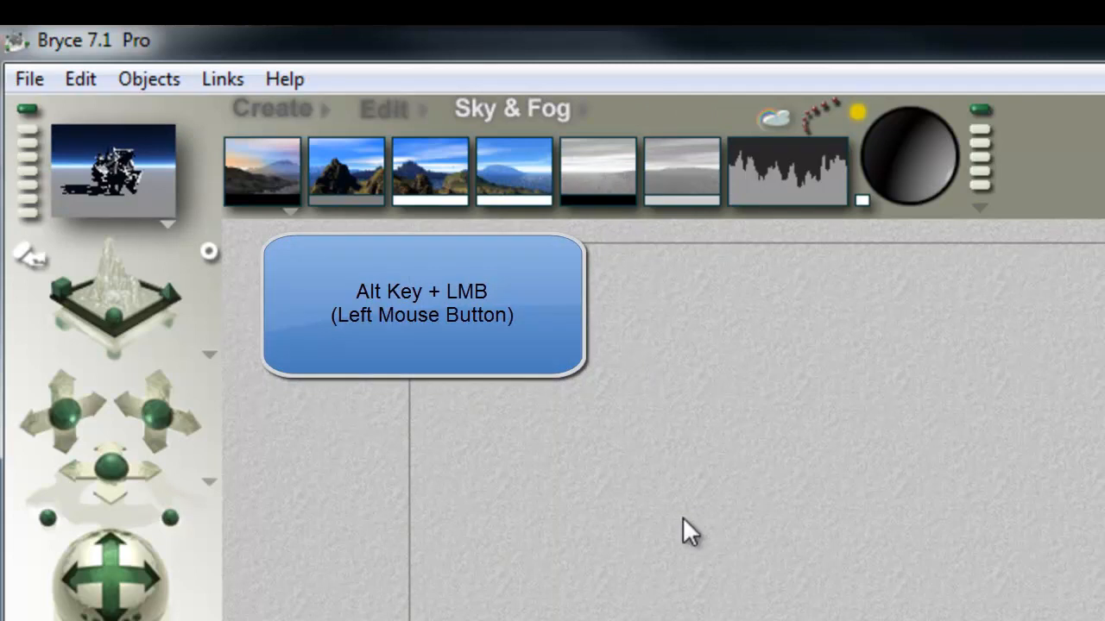
Step: Enable Color Perspective in the Sky Lab atmosphere settings and set its R, G and B values to 100
{"action": "left_click", "coordinate": [777, 117]}
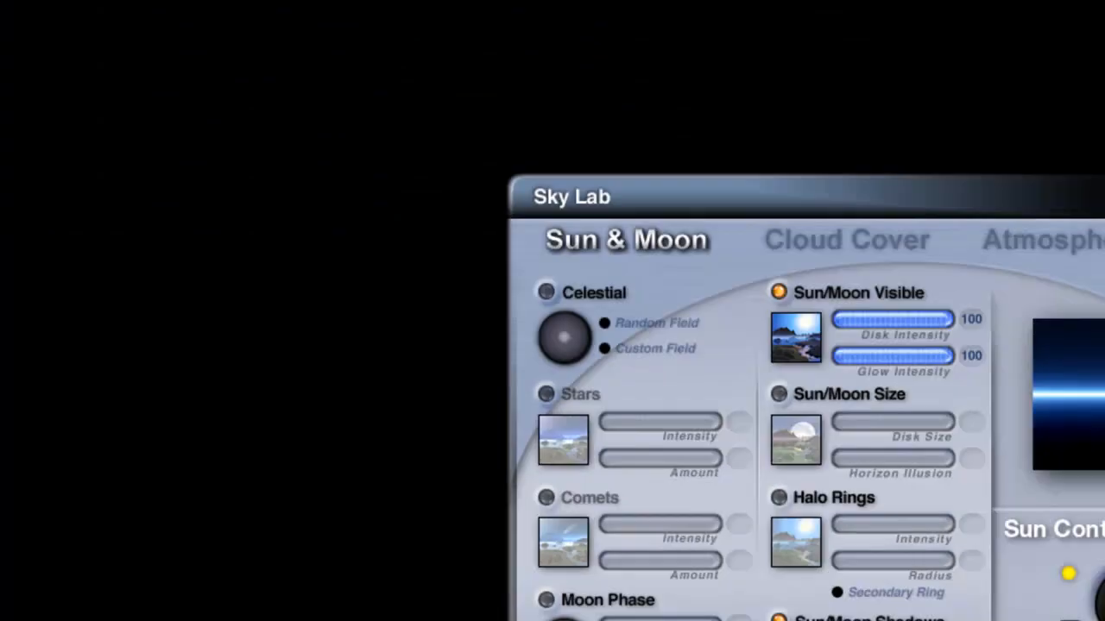
{"action": "left_click", "coordinate": [713, 87]}
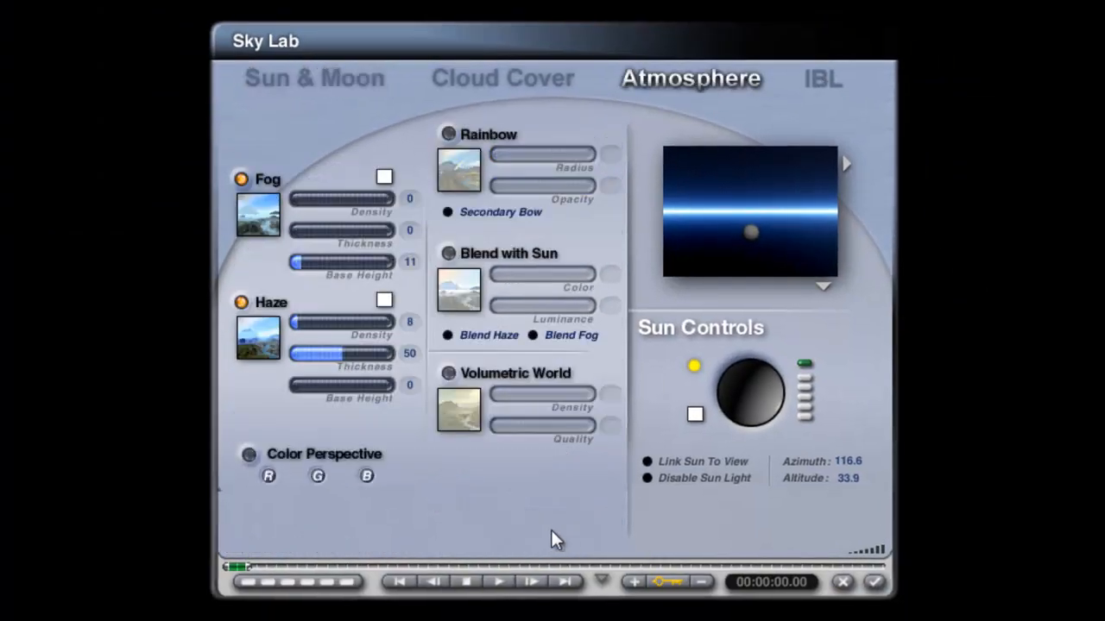
{"action": "left_click", "coordinate": [248, 455]}
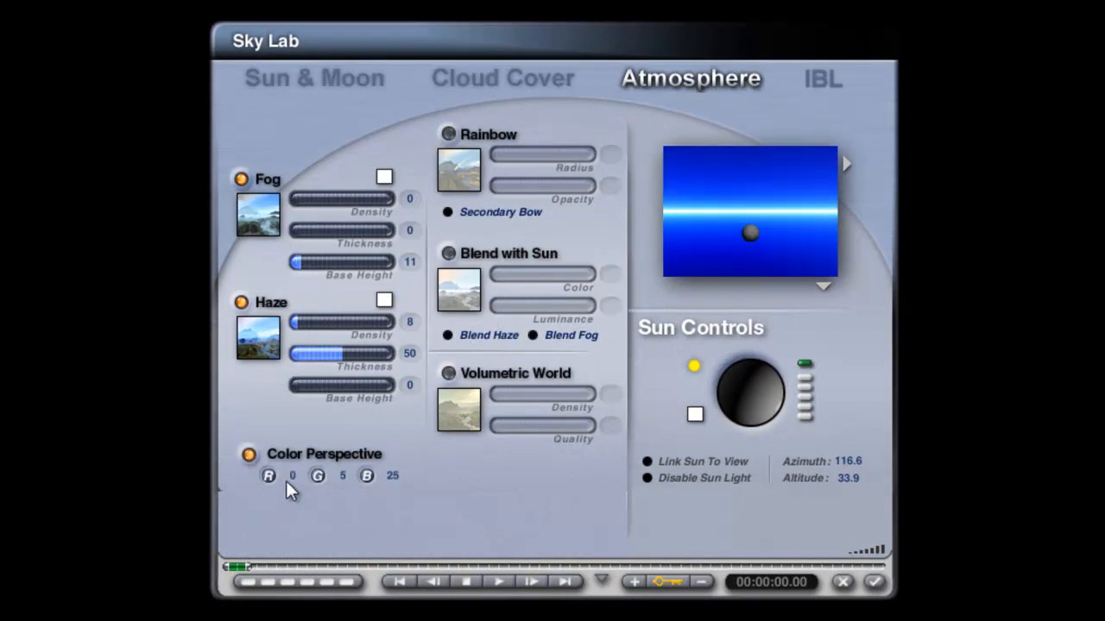
{"action": "left_click_drag", "start_coordinate": [268, 475], "coordinate": [429, 478]}
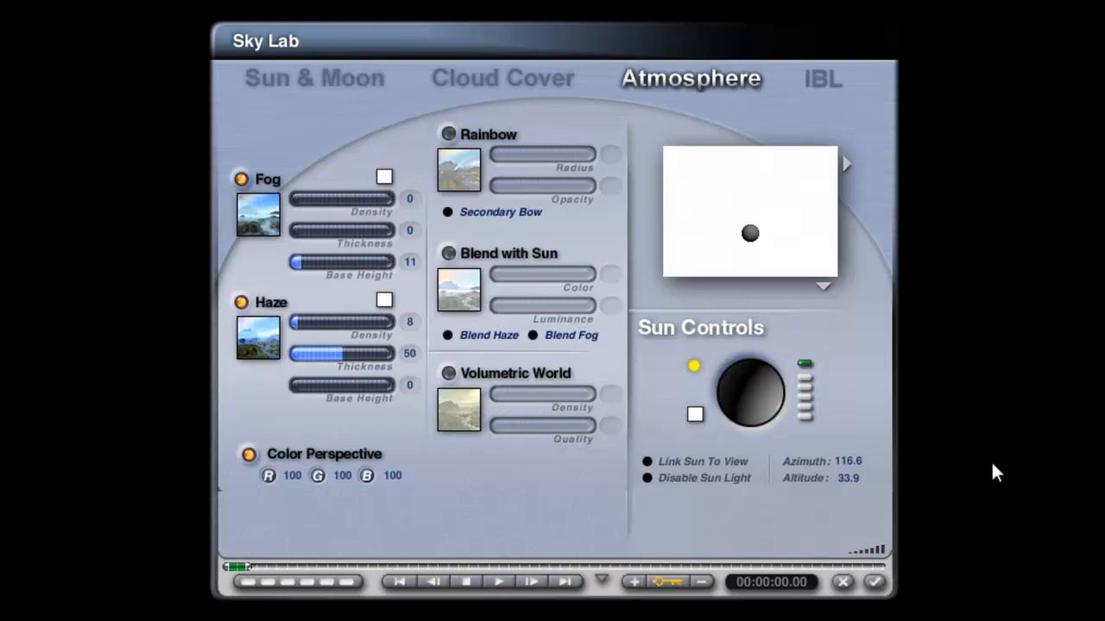
Step: Give the haze a dark teal colour with density and thickness of 100, and set the sun colour to orange-red
{"action": "left_click", "coordinate": [384, 300]}
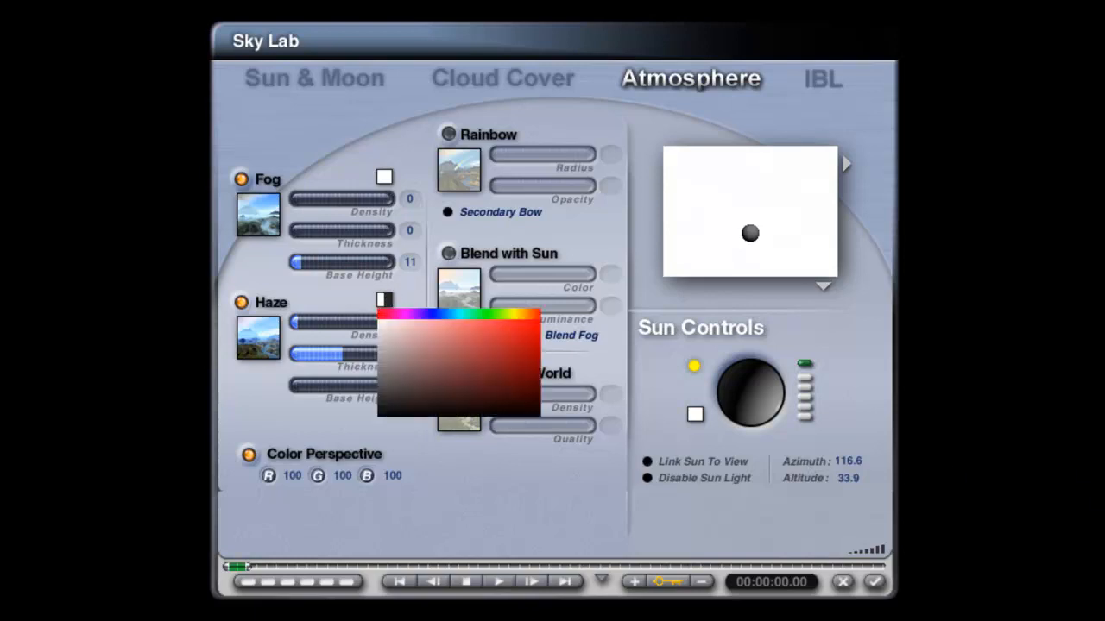
{"action": "left_click", "coordinate": [532, 369]}
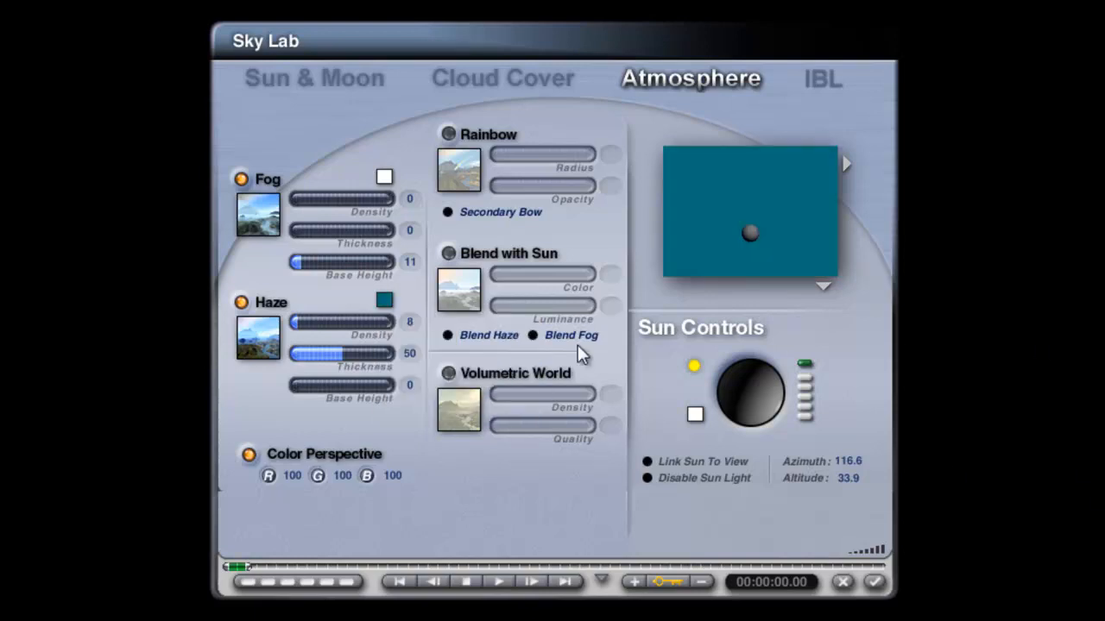
{"action": "left_click", "coordinate": [694, 416]}
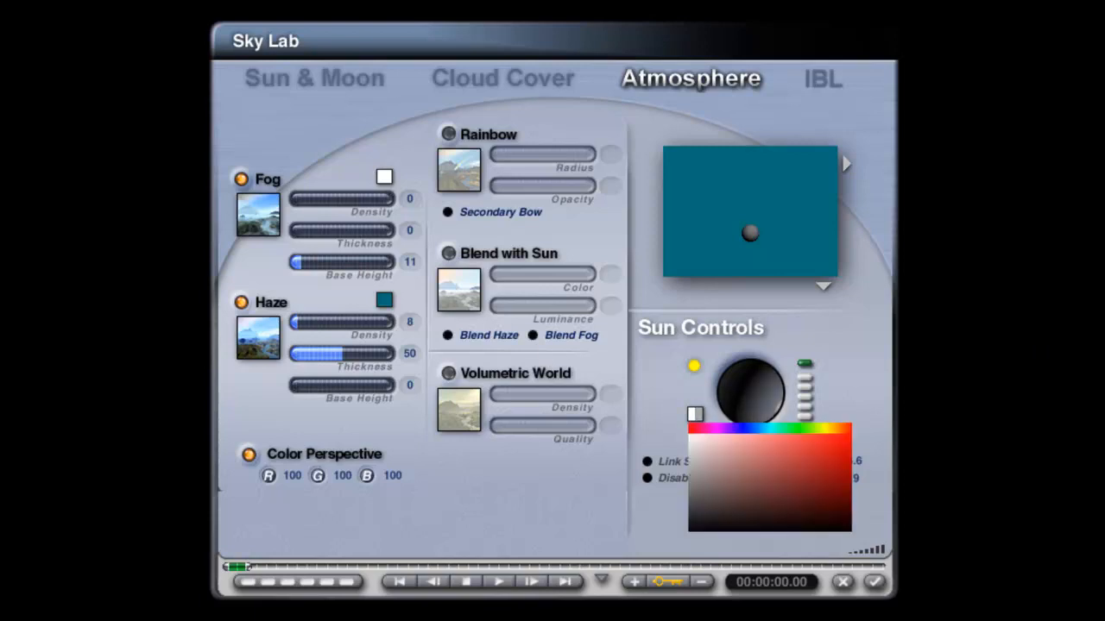
{"action": "left_click", "coordinate": [841, 429]}
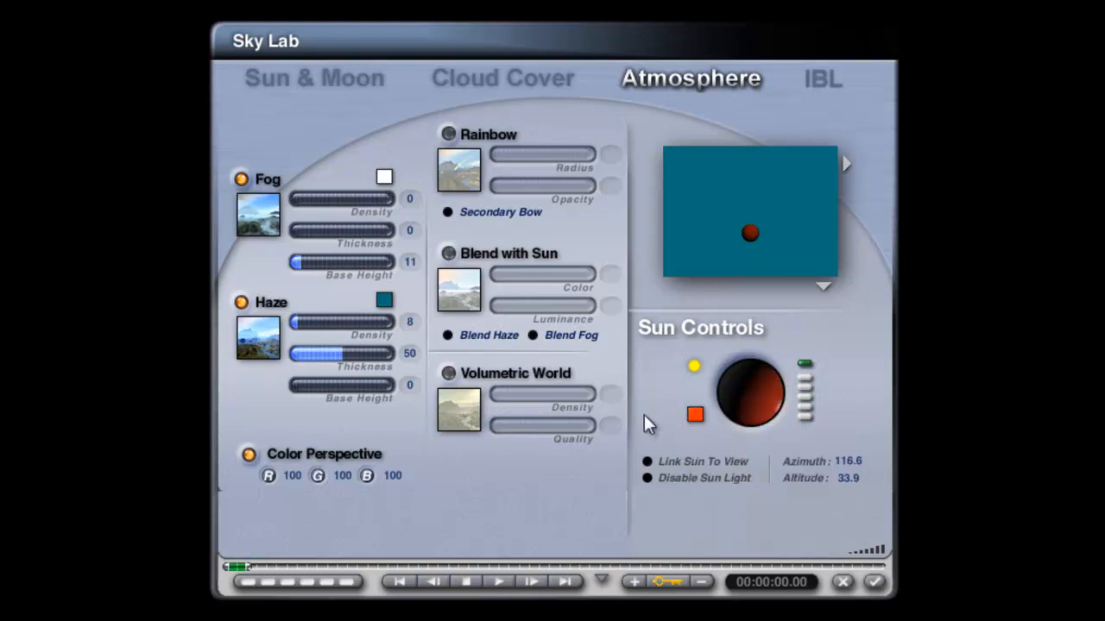
{"action": "left_click_drag", "start_coordinate": [351, 321], "coordinate": [393, 329]}
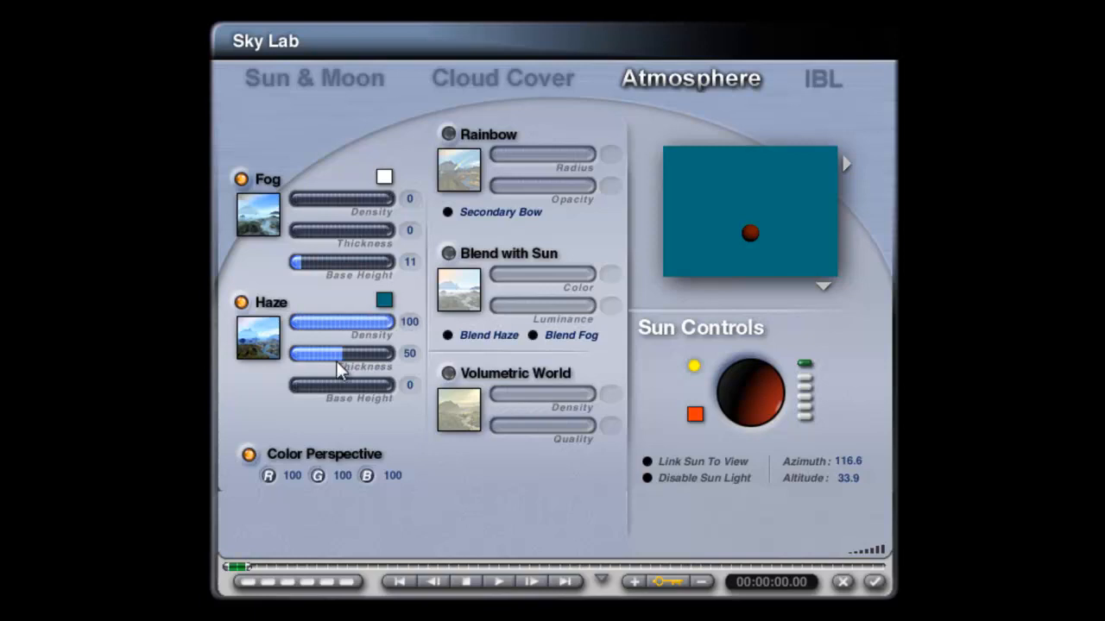
{"action": "left_click_drag", "start_coordinate": [324, 353], "coordinate": [349, 352]}
Step: Aim the sun at about azimuth 38.4 and altitude 32.8, enable Blend with Sun, and apply the sky settings
{"action": "left_click", "coordinate": [821, 288]}
{"action": "left_click", "coordinate": [857, 300]}
{"action": "left_click_drag", "start_coordinate": [772, 392], "coordinate": [760, 412]}
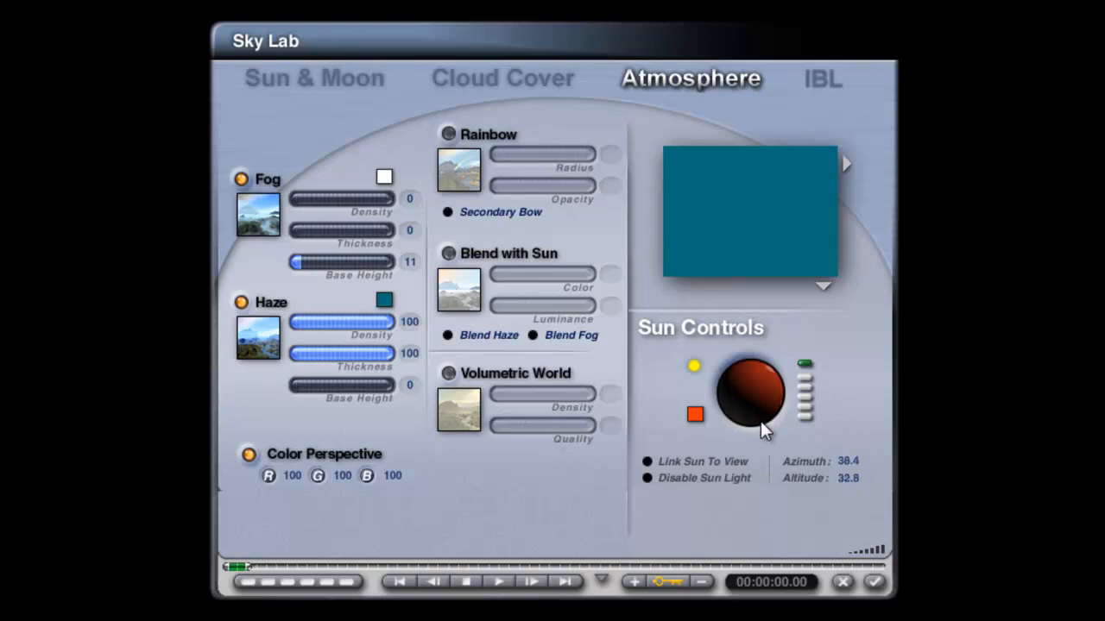
{"action": "left_click", "coordinate": [448, 254]}
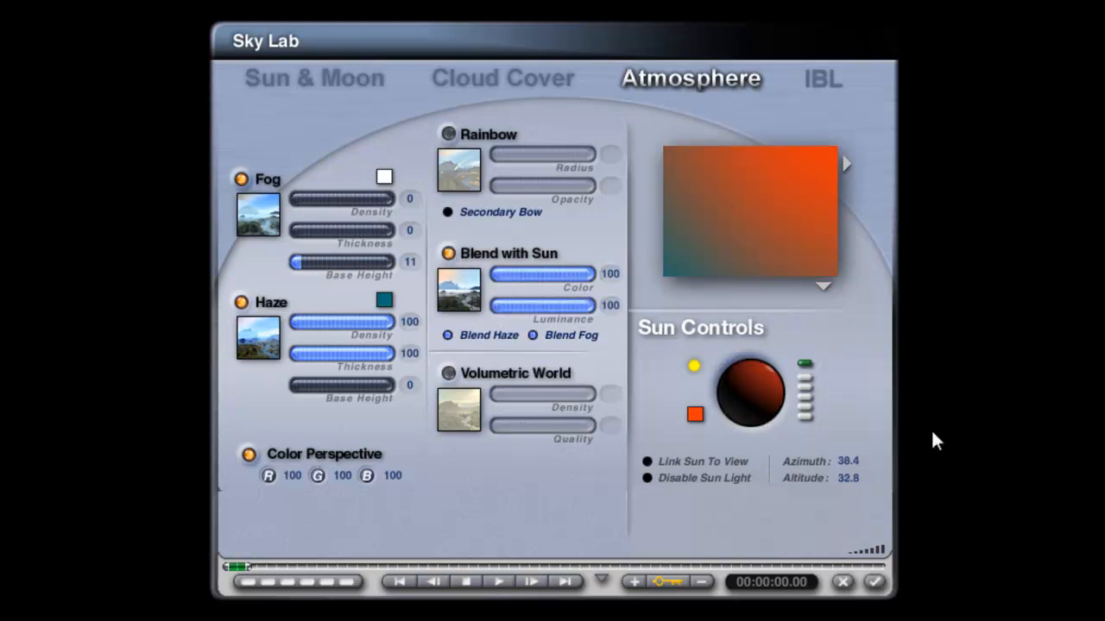
{"action": "left_click", "coordinate": [874, 582]}
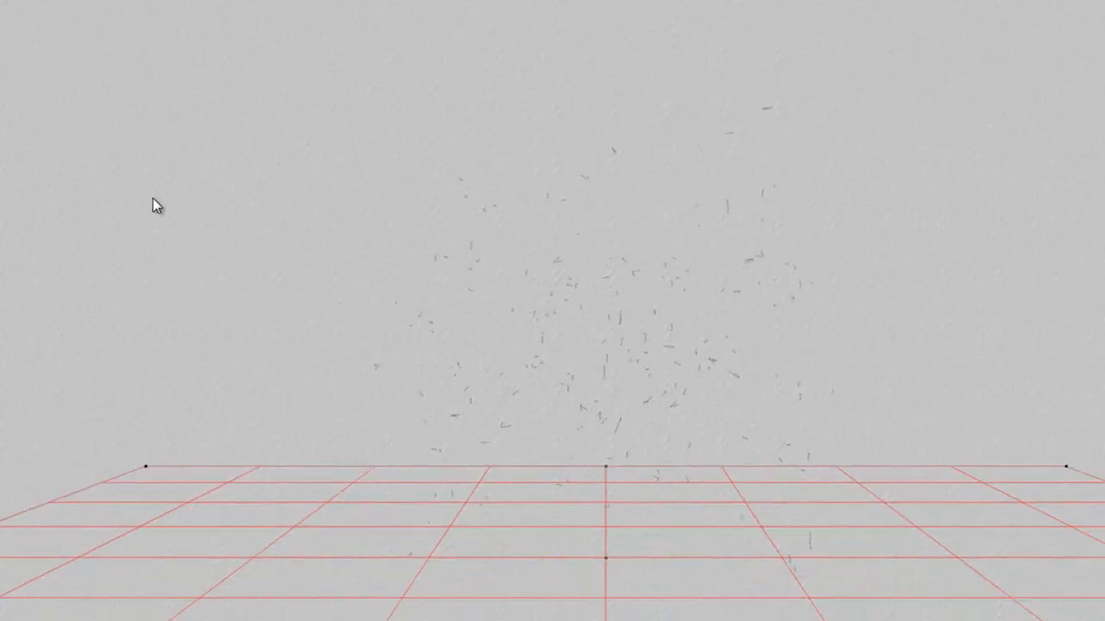
Step: Re-aim the sun to about azimuth 65.8 and altitude 30.3, checking each adjustment with a test render
{"action": "left_click", "coordinate": [41, 259]}
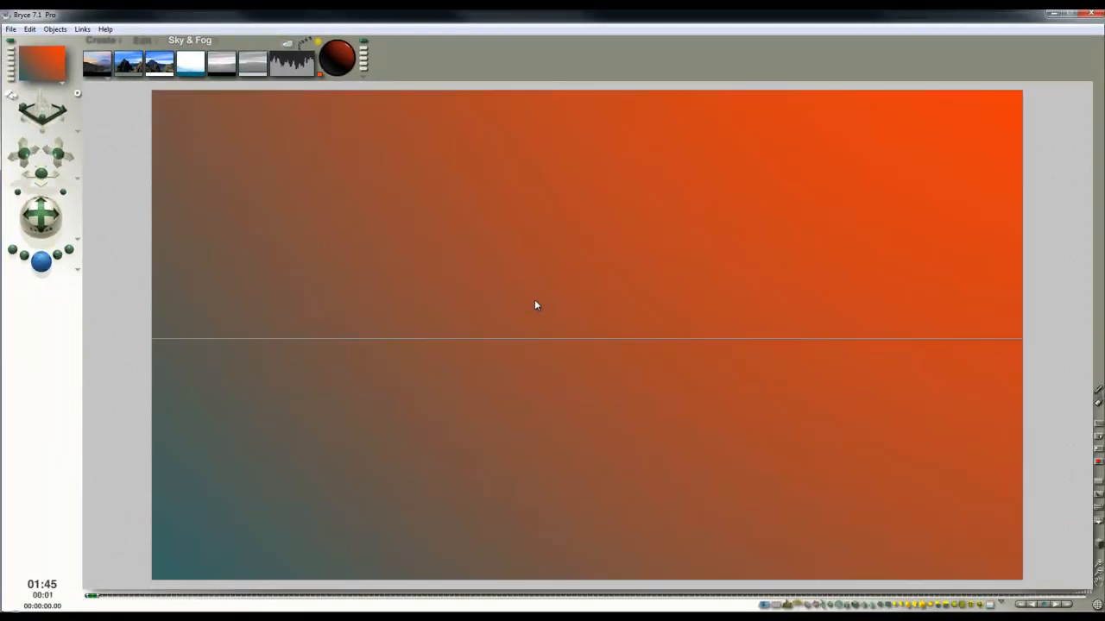
{"action": "left_click_drag", "start_coordinate": [333, 53], "coordinate": [336, 57]}
{"action": "left_click", "coordinate": [40, 261]}
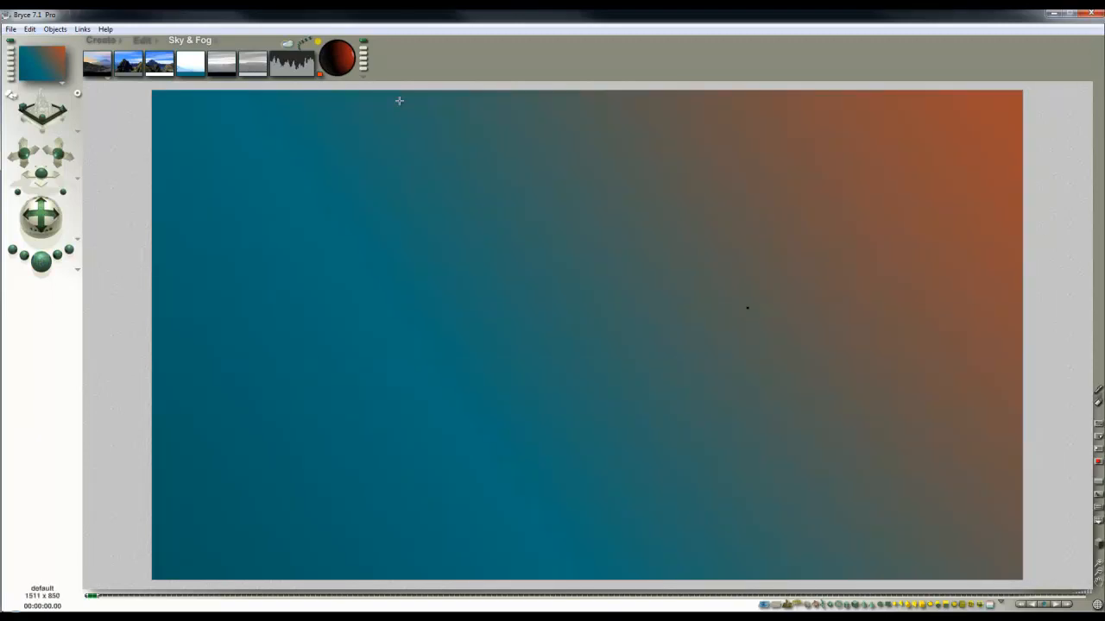
{"action": "left_click_drag", "start_coordinate": [348, 66], "coordinate": [346, 63]}
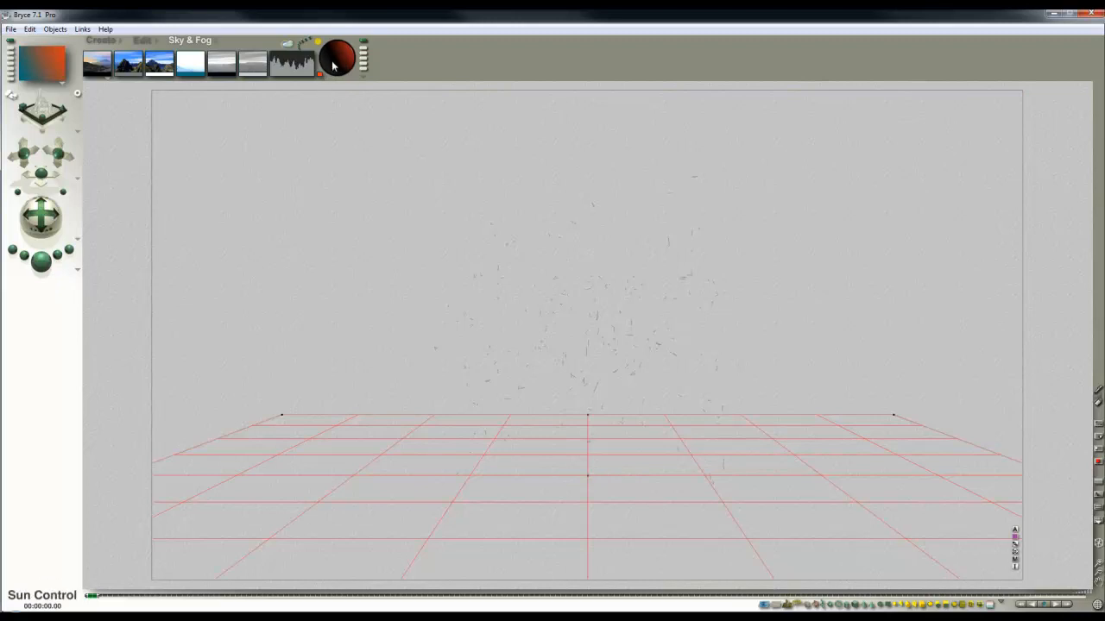
{"action": "key", "text": "ctrl+r"}
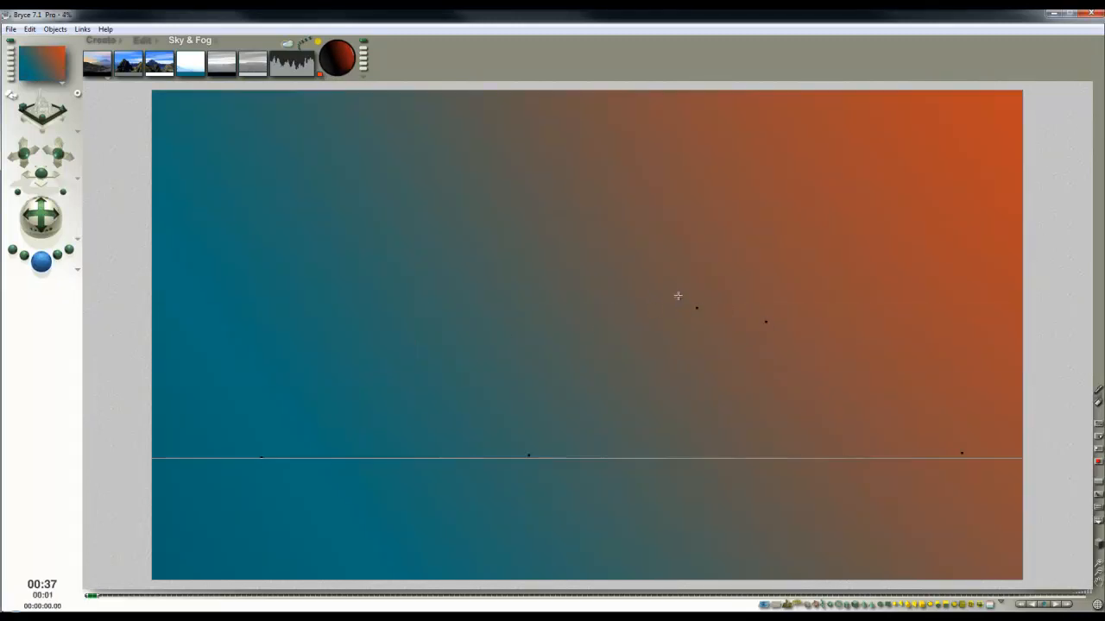
Step: Generate the HDRI image for image-based lighting from the current sky in the Sky Lab
{"action": "left_click", "coordinate": [289, 48]}
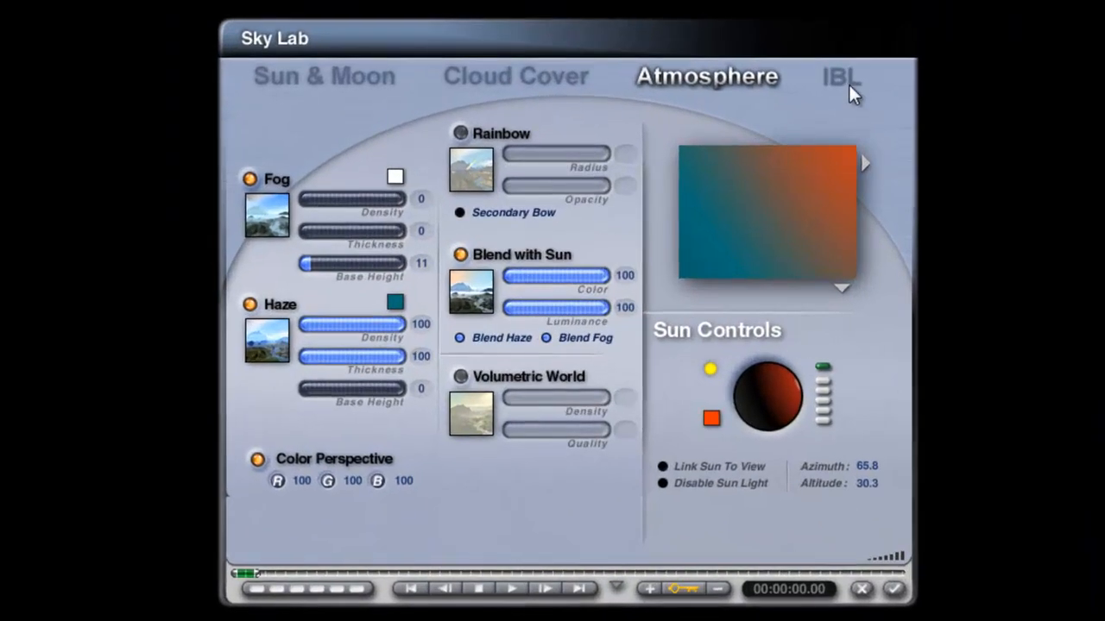
{"action": "left_click", "coordinate": [847, 86]}
{"action": "left_click", "coordinate": [504, 293]}
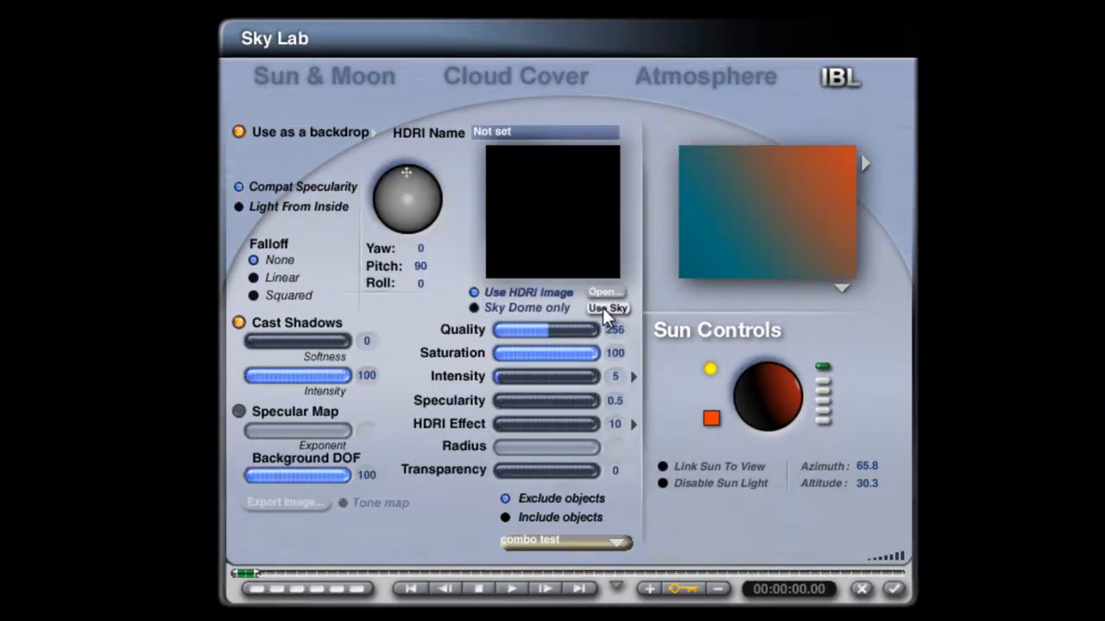
{"action": "left_click", "coordinate": [603, 308]}
{"action": "left_click", "coordinate": [705, 374]}
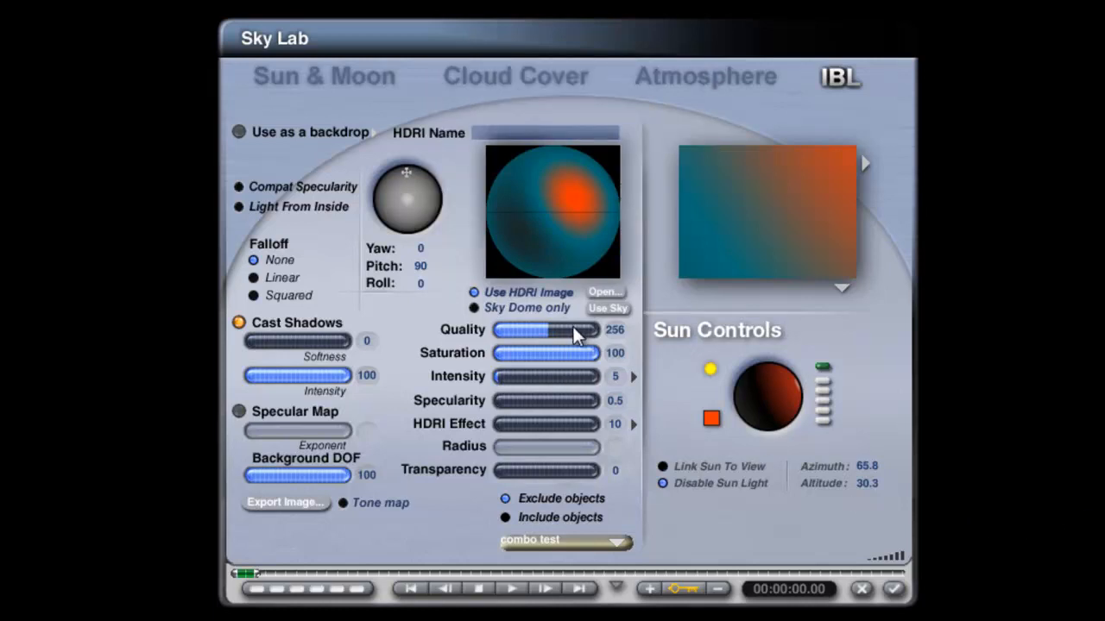
Step: Set the IBL quality to 16, specularity to 0 and HDRI effect to 50, toggle True ambience optimization, and re-enable the sun light
{"action": "left_click_drag", "start_coordinate": [546, 328], "coordinate": [543, 328]}
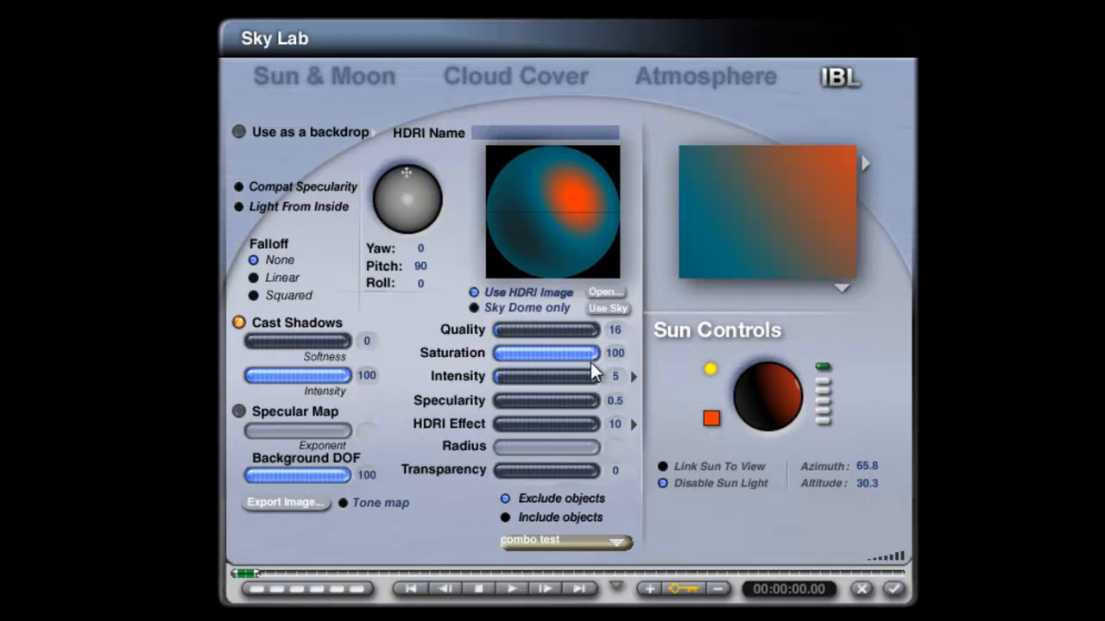
{"action": "left_click", "coordinate": [614, 400]}
{"action": "type", "text": "0"}
{"action": "key", "text": "Return"}
{"action": "left_click", "coordinate": [634, 423]}
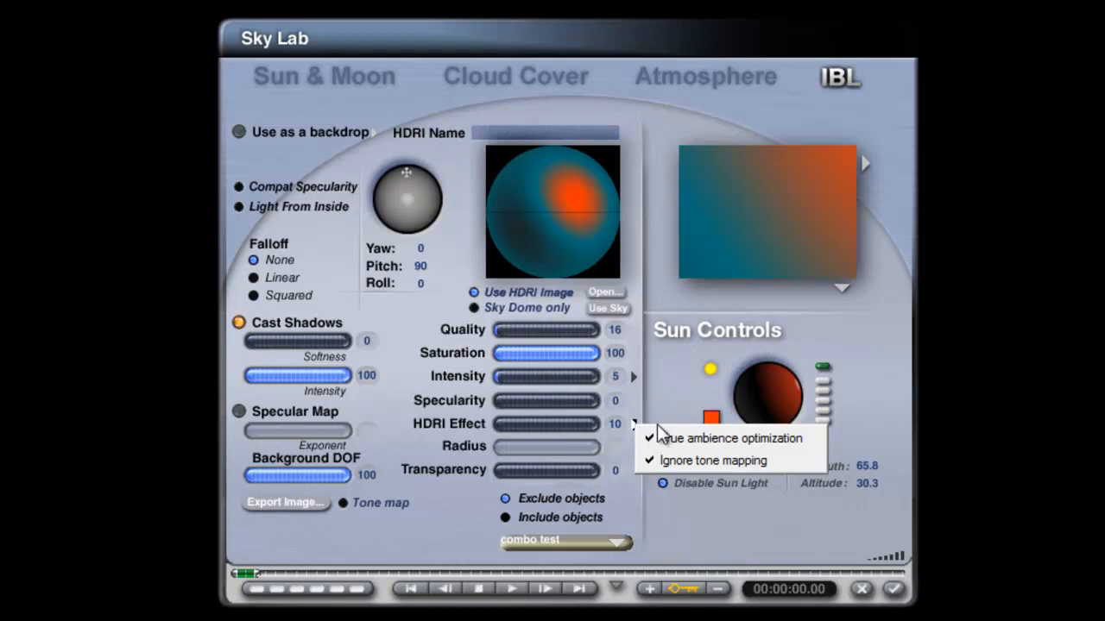
{"action": "left_click", "coordinate": [747, 442]}
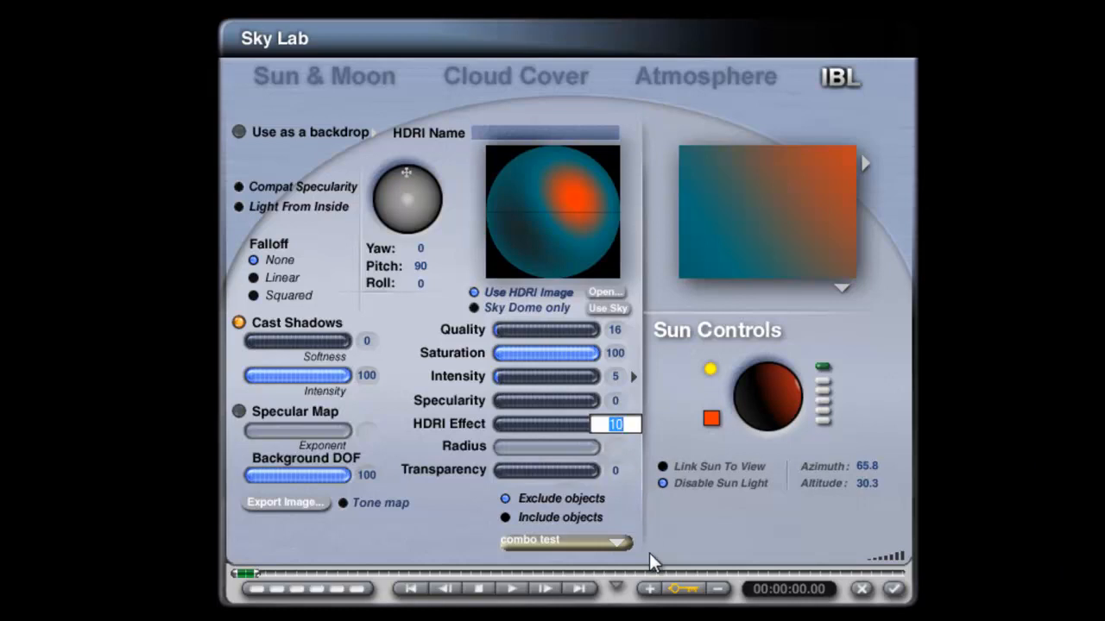
{"action": "type", "text": "50"}
{"action": "key", "text": "Return"}
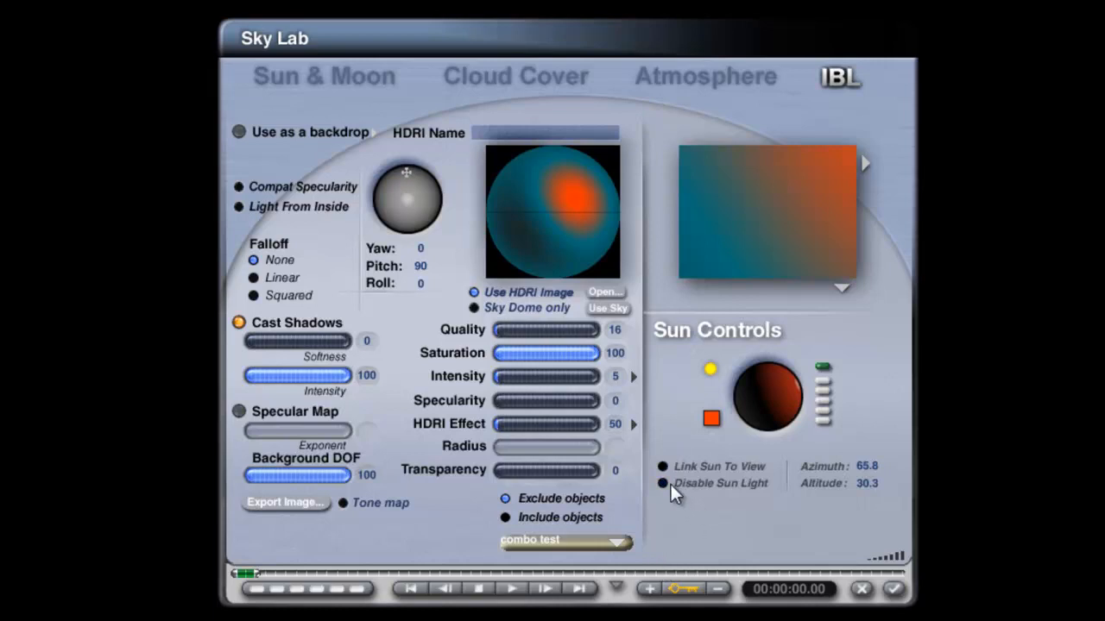
Step: Enable Shadow Softness for the sun, set it to 100, and apply the sky settings
{"action": "left_click", "coordinate": [365, 77]}
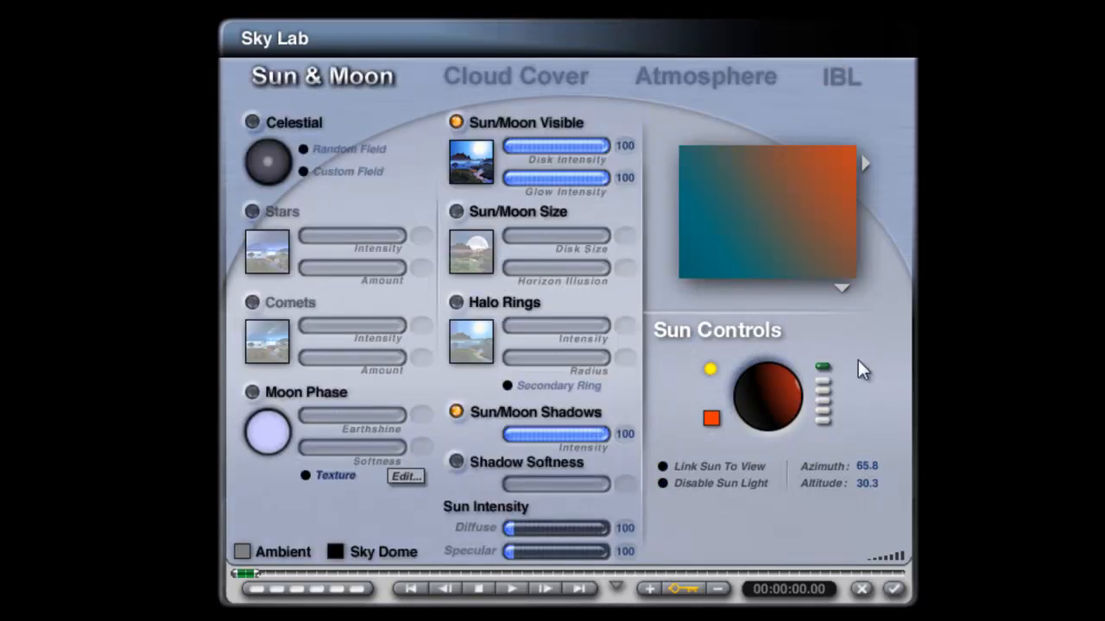
{"action": "left_click", "coordinate": [455, 461]}
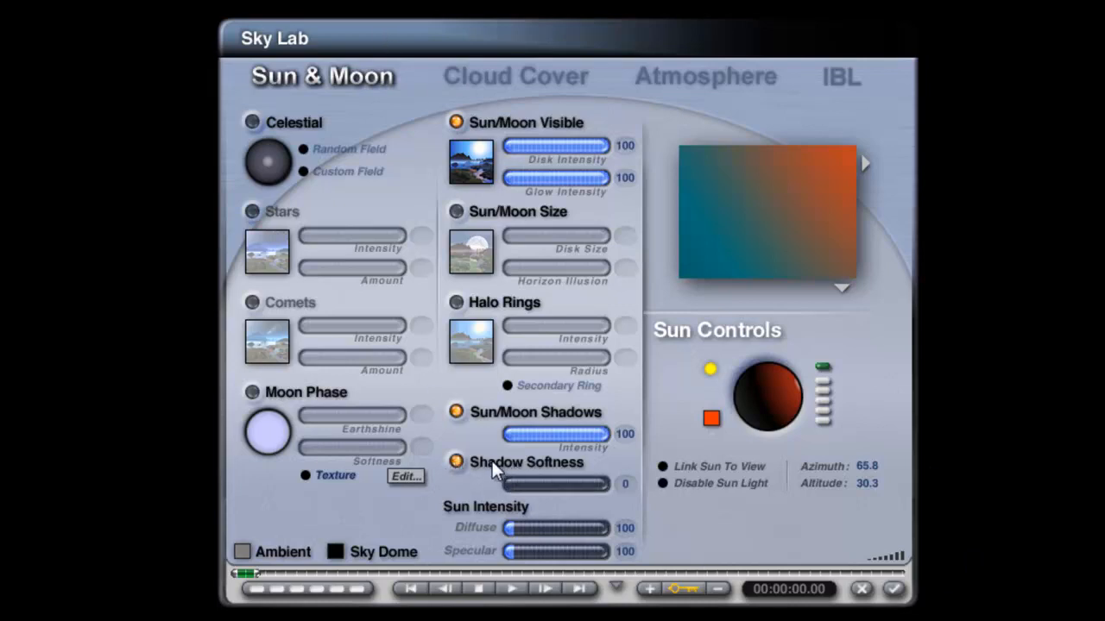
{"action": "left_click", "coordinate": [536, 486]}
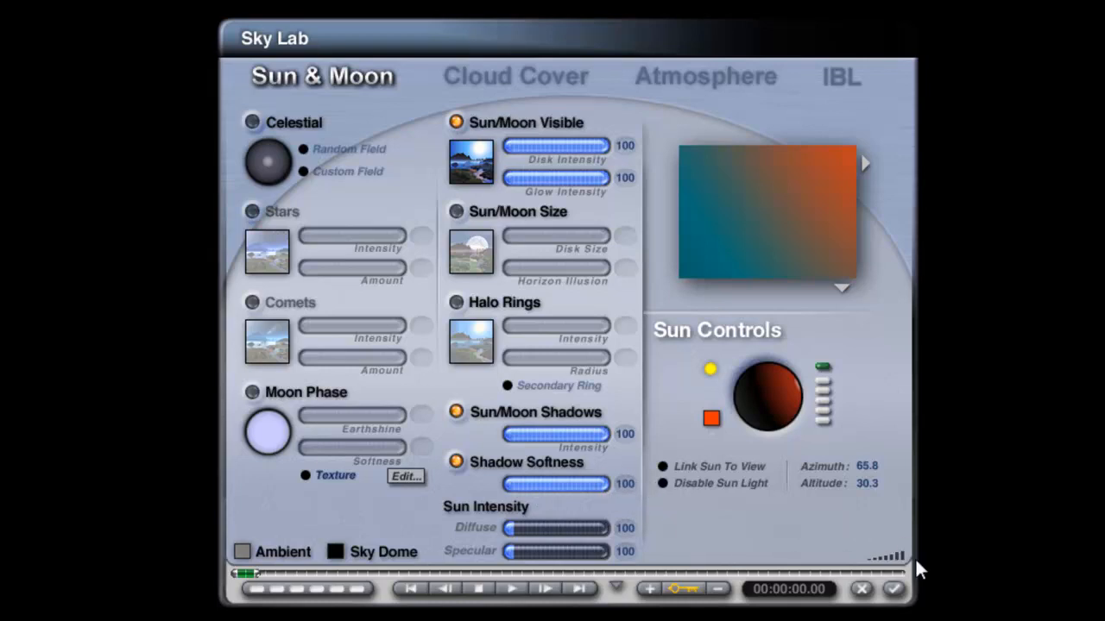
{"action": "left_click", "coordinate": [896, 591]}
Step: Reduce the haze in the atmosphere settings to a density of 1 and a thickness of 10
{"action": "left_click", "coordinate": [708, 78]}
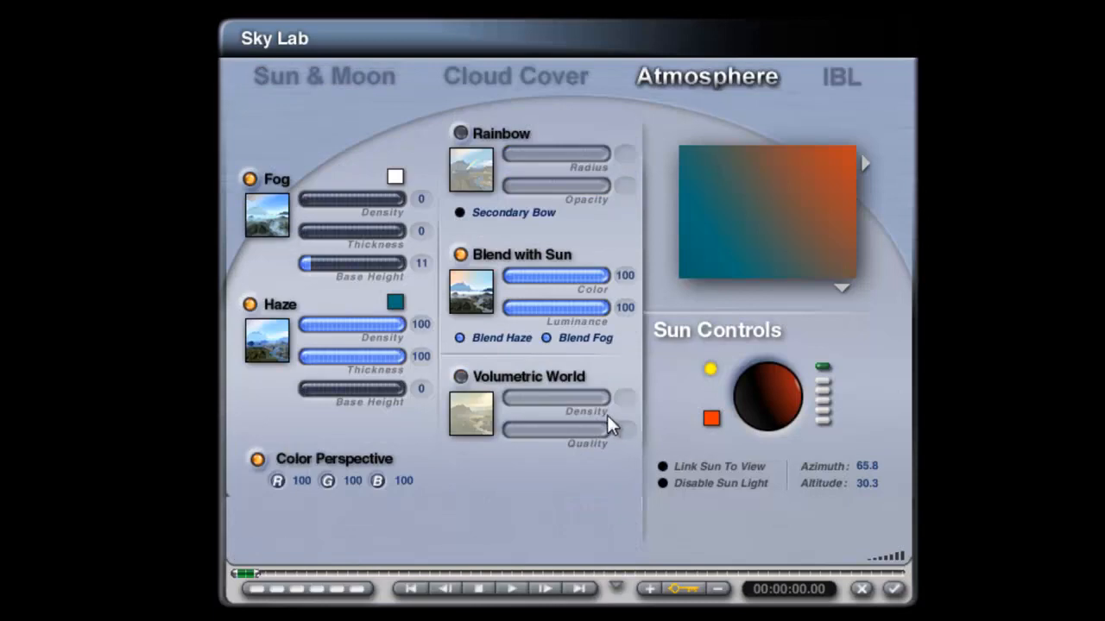
{"action": "left_click", "coordinate": [842, 78]}
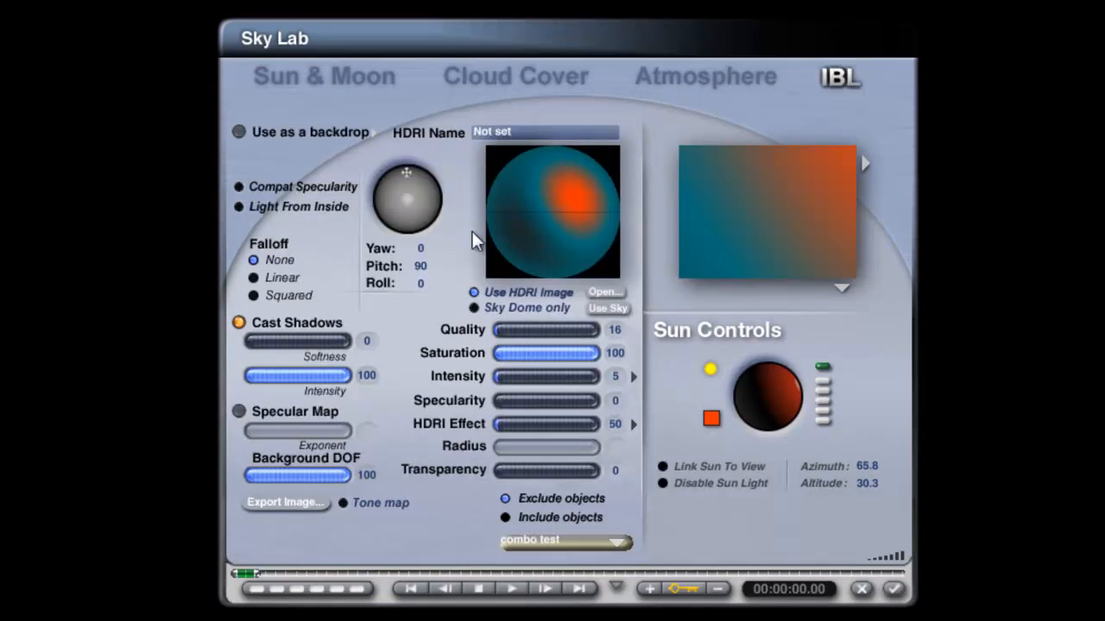
{"action": "left_click", "coordinate": [706, 77]}
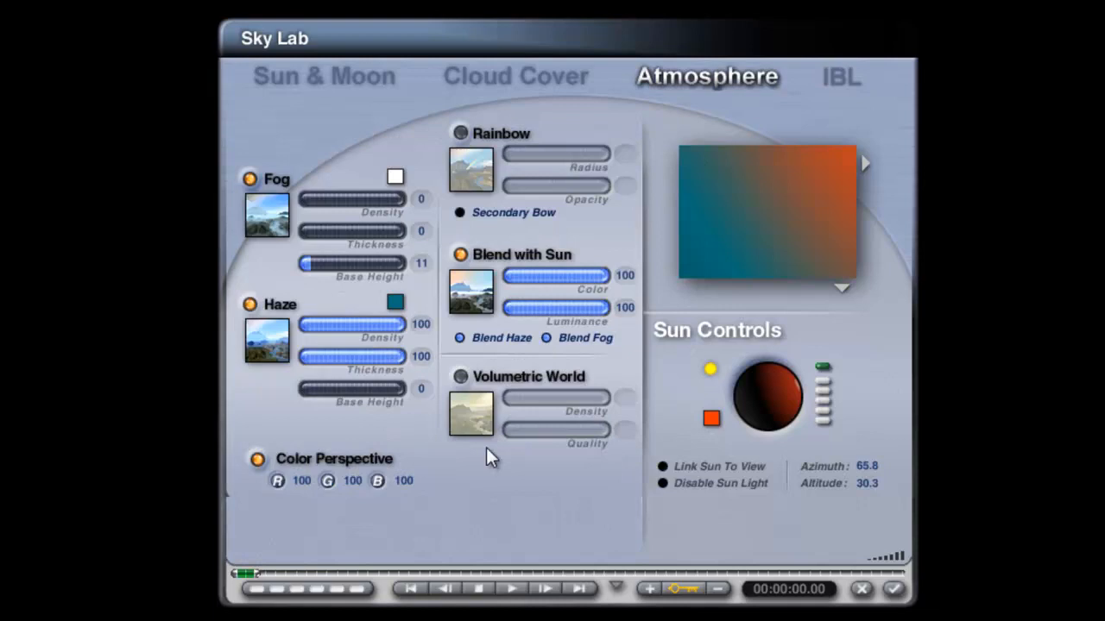
{"action": "left_click", "coordinate": [421, 326]}
{"action": "type", "text": "1"}
{"action": "key", "text": "Return"}
{"action": "left_click", "coordinate": [421, 356]}
{"action": "type", "text": "10"}
{"action": "key", "text": "Return"}
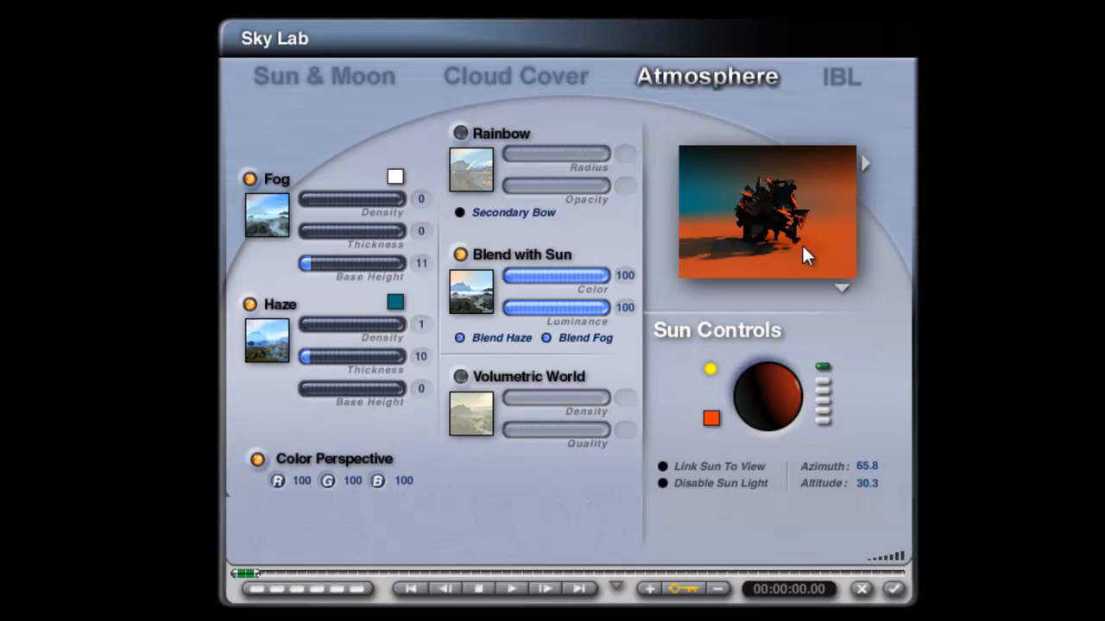
Step: Check the image-based lighting settings, apply the sky settings and render the scene
{"action": "left_click", "coordinate": [833, 82]}
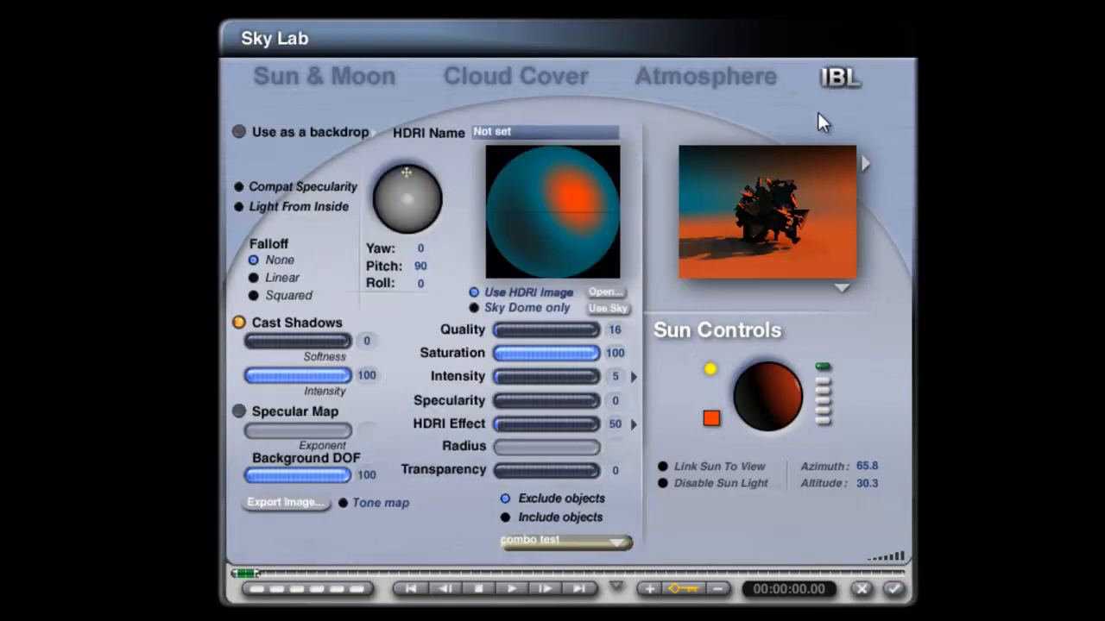
{"action": "left_click", "coordinate": [893, 590]}
{"action": "left_click", "coordinate": [39, 261]}
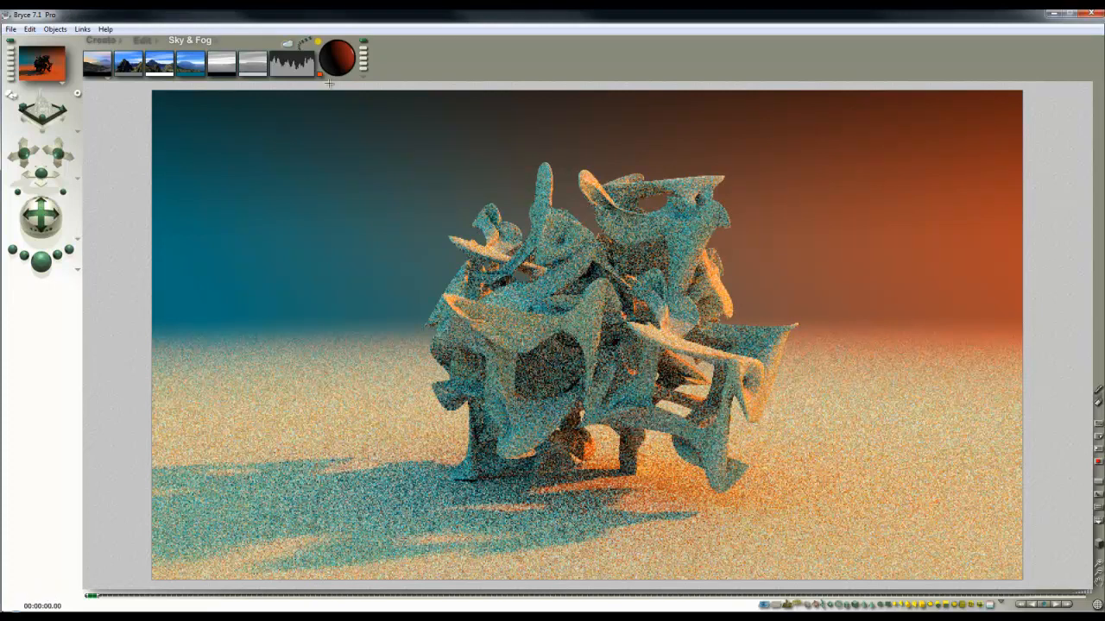
Step: Reopen the Sky Lab and turn off Sun/Moon Visible
{"action": "left_click", "coordinate": [288, 43]}
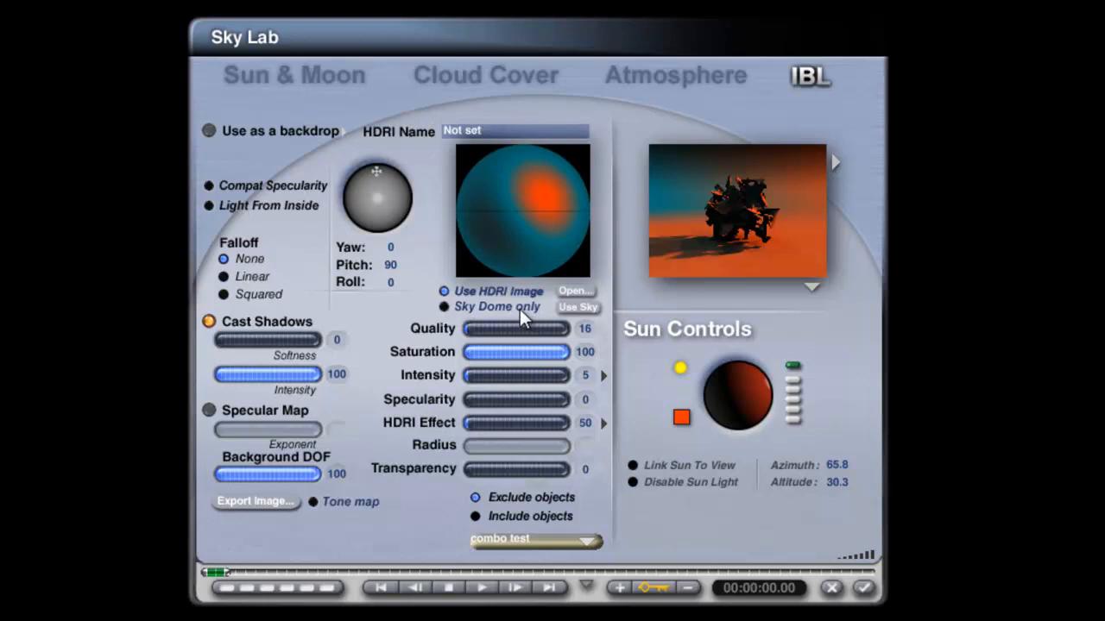
{"action": "left_click", "coordinate": [321, 80]}
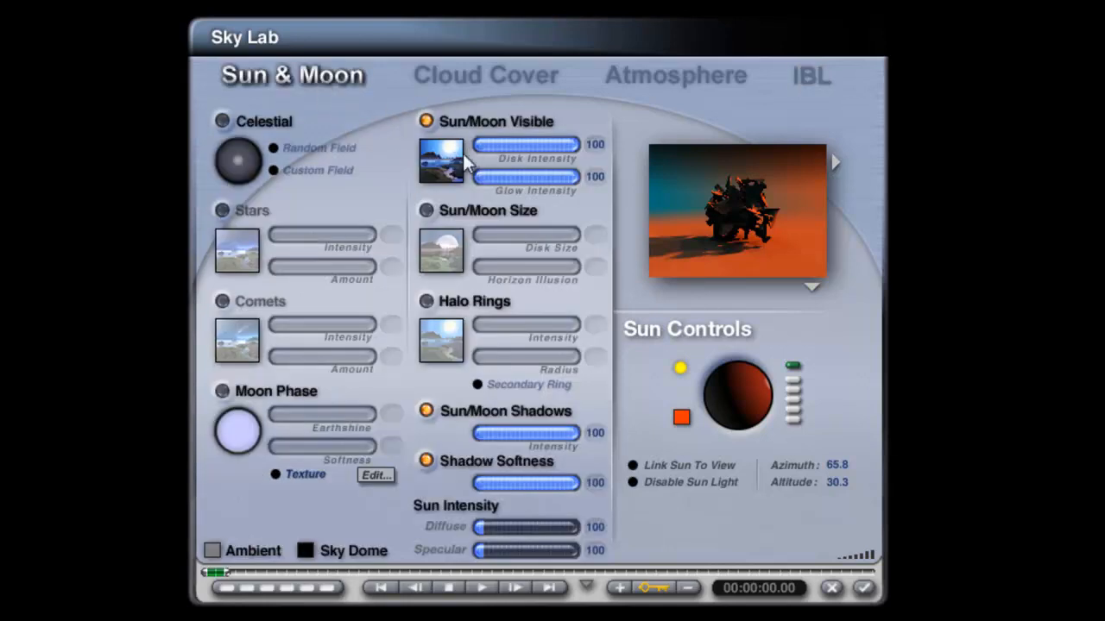
{"action": "left_click", "coordinate": [426, 121]}
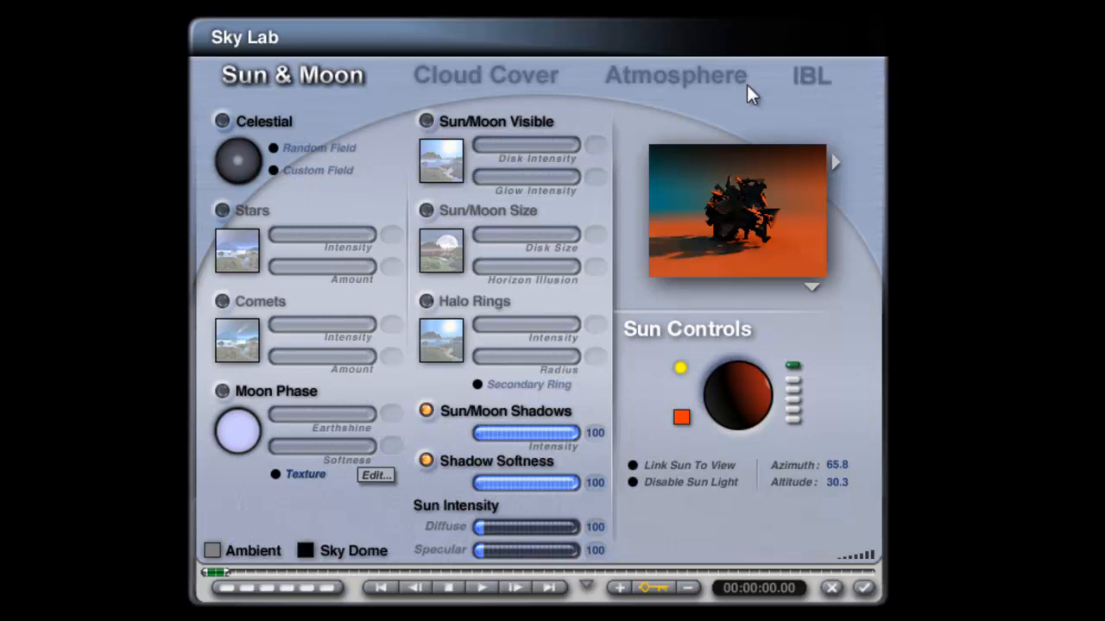
Step: Regenerate the image-based lighting HDRI from the current low-haze sky and disable the sun light
{"action": "left_click", "coordinate": [639, 86]}
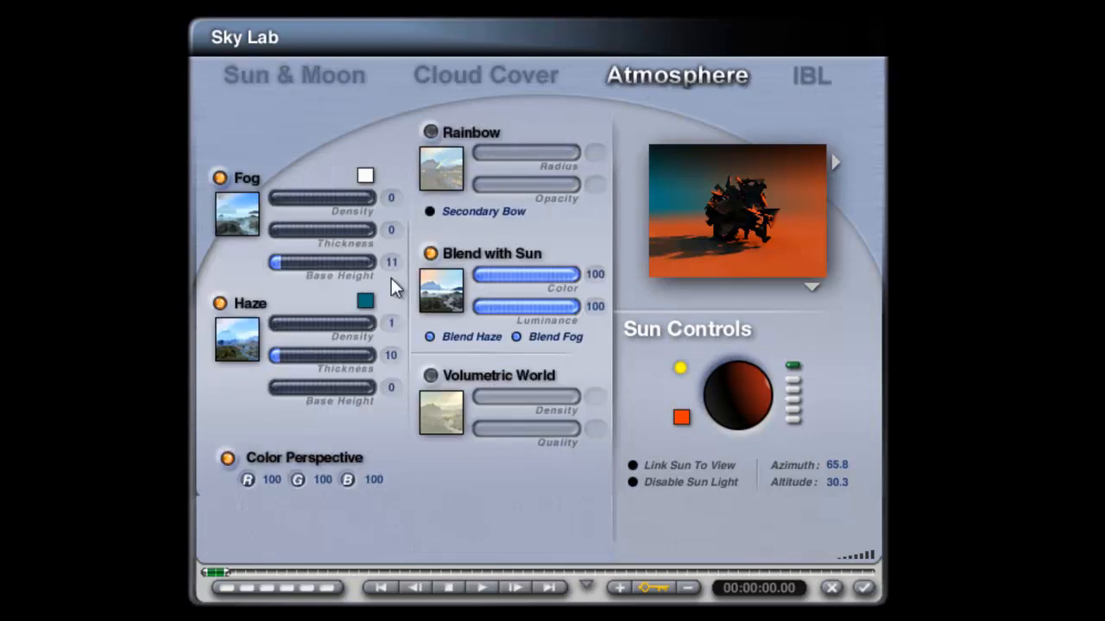
{"action": "left_click", "coordinate": [802, 84]}
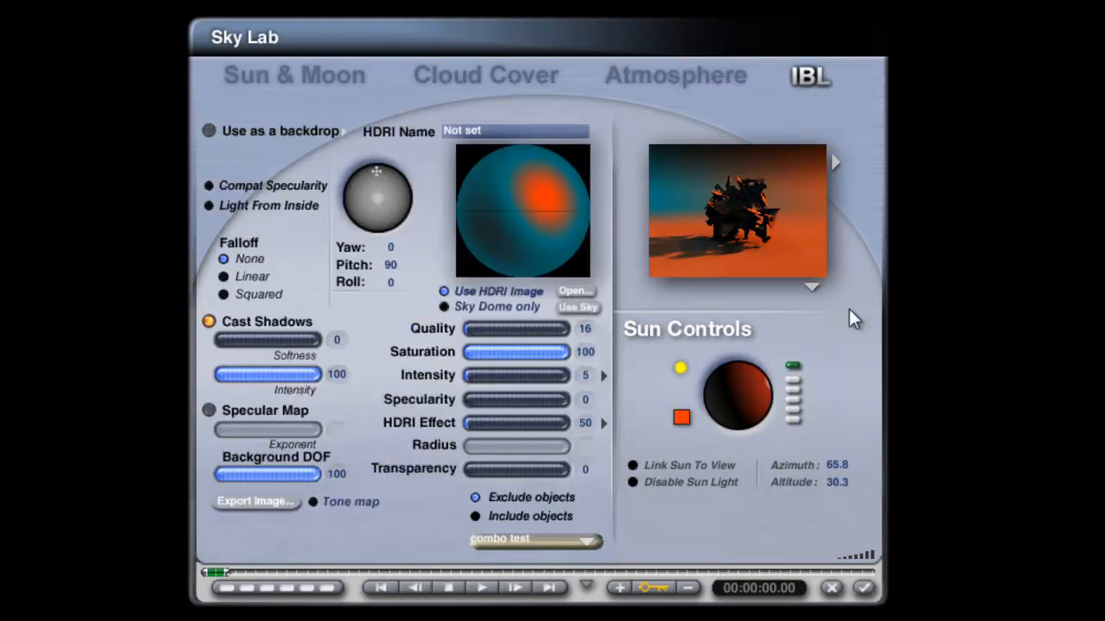
{"action": "left_click", "coordinate": [577, 308]}
{"action": "left_click", "coordinate": [674, 372]}
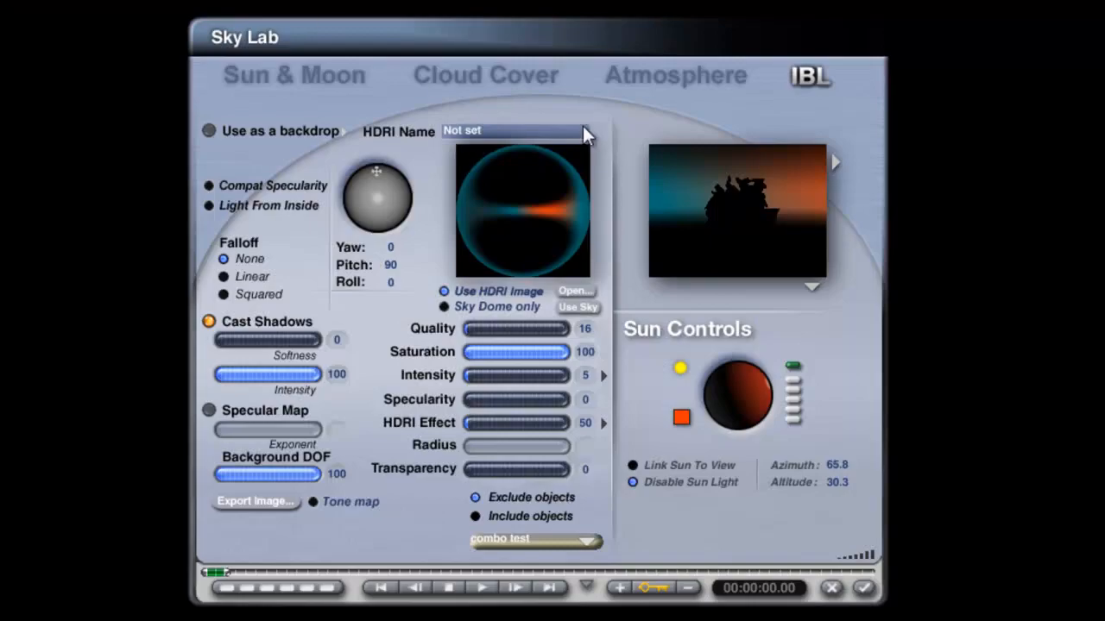
Step: Set the haze density and thickness to 100 and regenerate the HDRI from the sky at a resolution of 600
{"action": "left_click", "coordinate": [653, 81]}
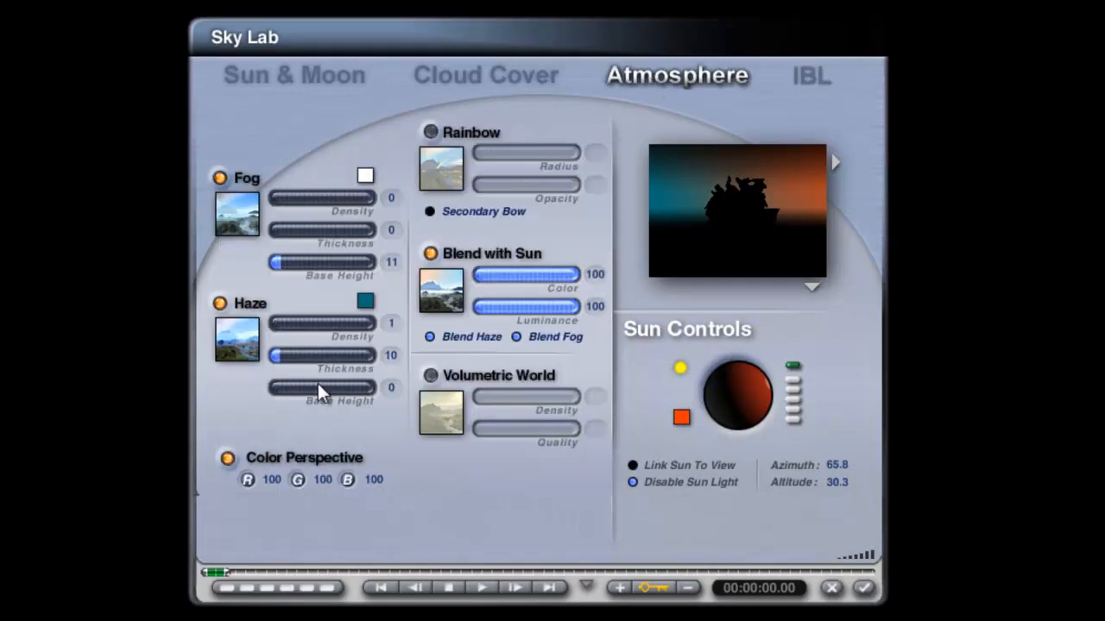
{"action": "left_click", "coordinate": [286, 326]}
{"action": "left_click", "coordinate": [298, 356]}
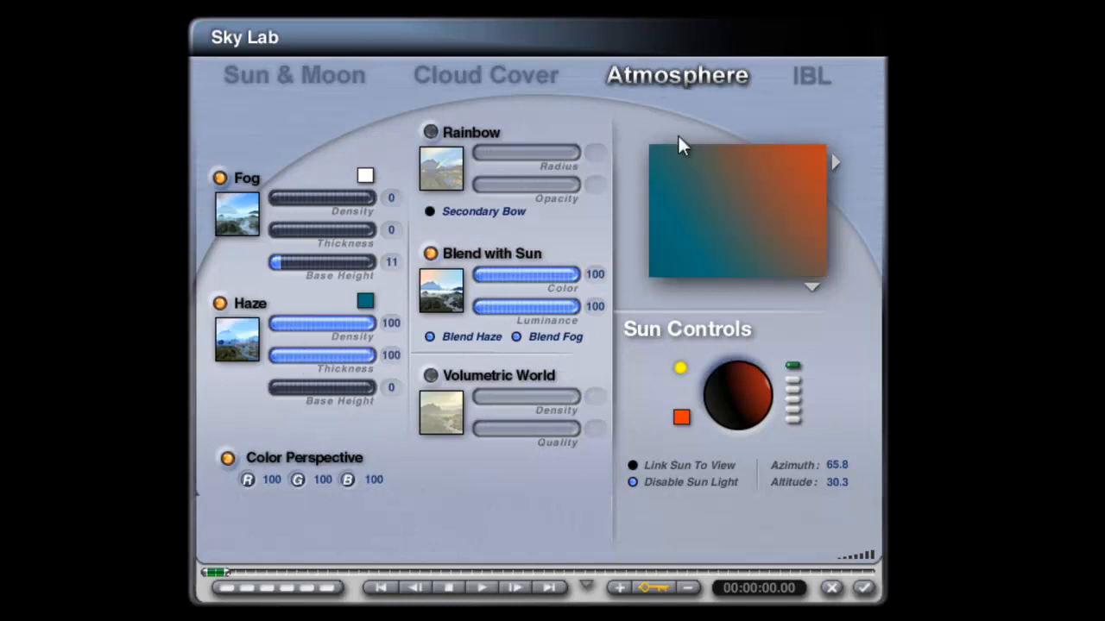
{"action": "left_click", "coordinate": [814, 76]}
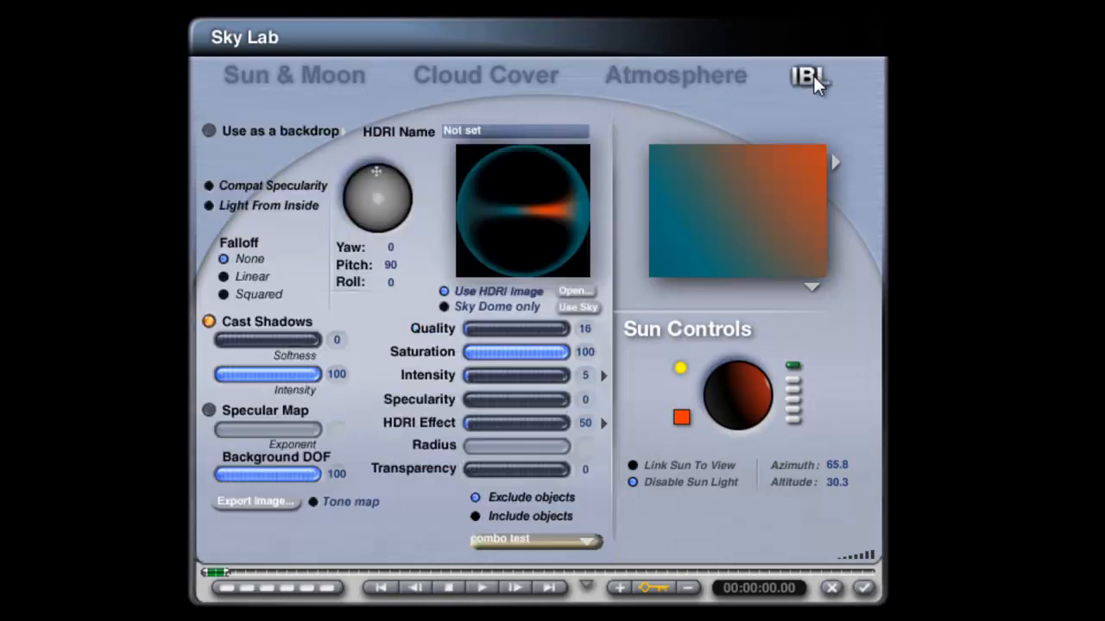
{"action": "left_click", "coordinate": [578, 307]}
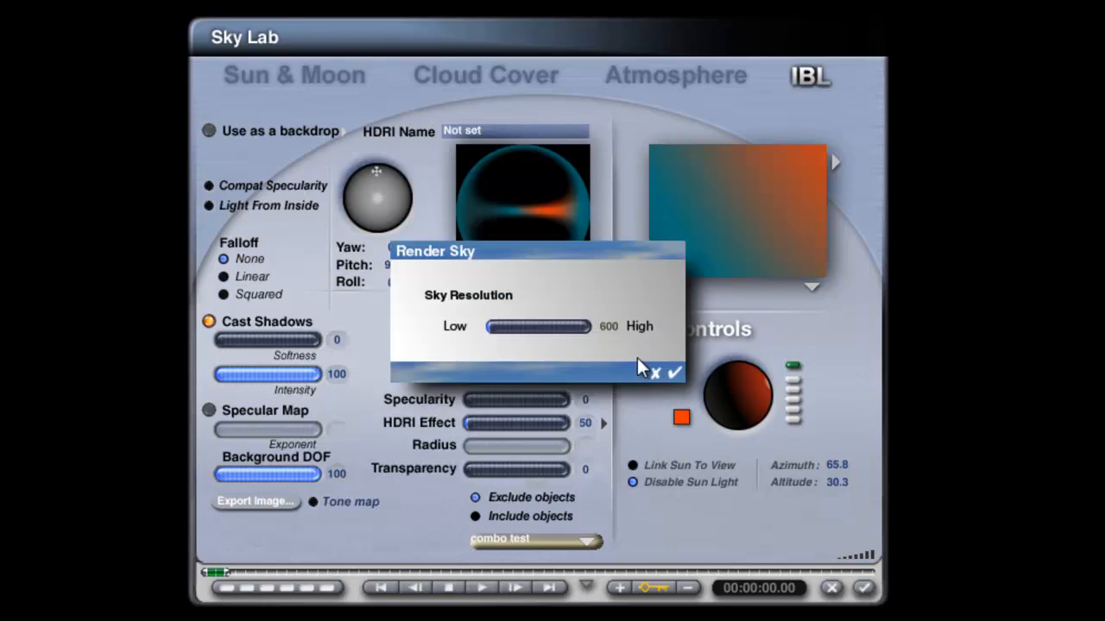
{"action": "left_click", "coordinate": [676, 373]}
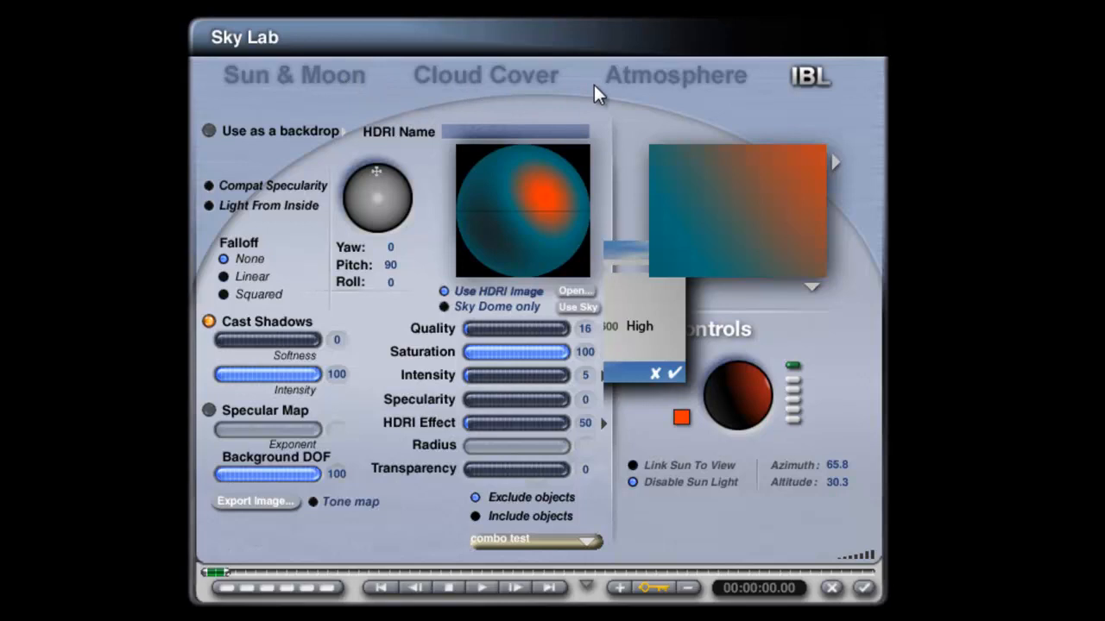
Step: Set the haze density to 1 and thickness to 10, and apply the sky settings
{"action": "left_click", "coordinate": [681, 76]}
{"action": "type", "text": "1"}
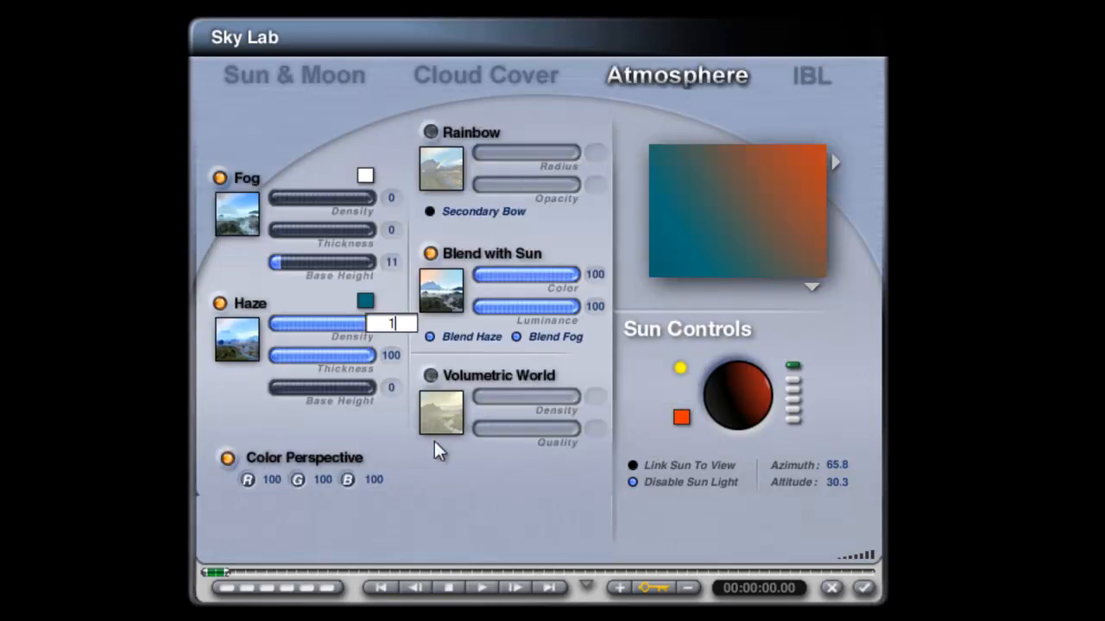
{"action": "key", "text": "Tab"}
{"action": "type", "text": "10"}
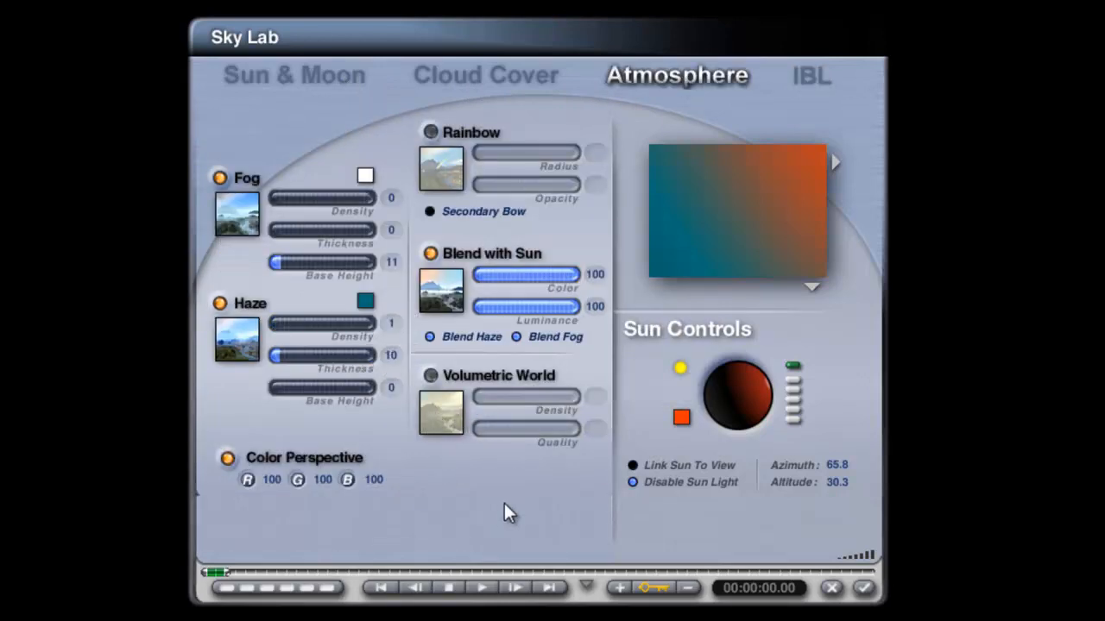
{"action": "key", "text": "Return"}
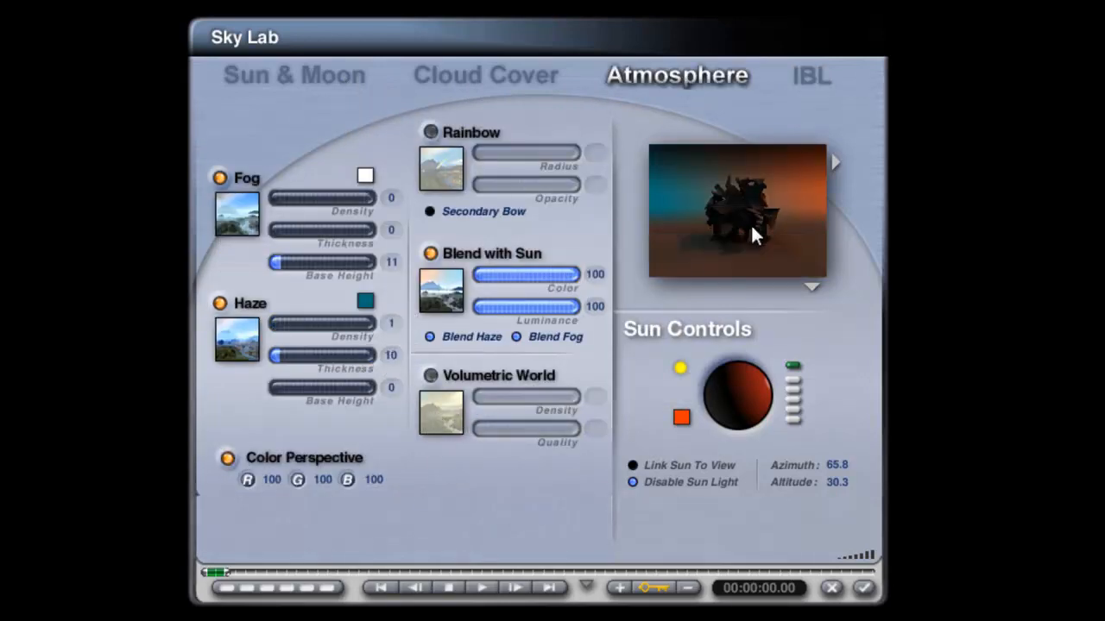
{"action": "left_click", "coordinate": [865, 588]}
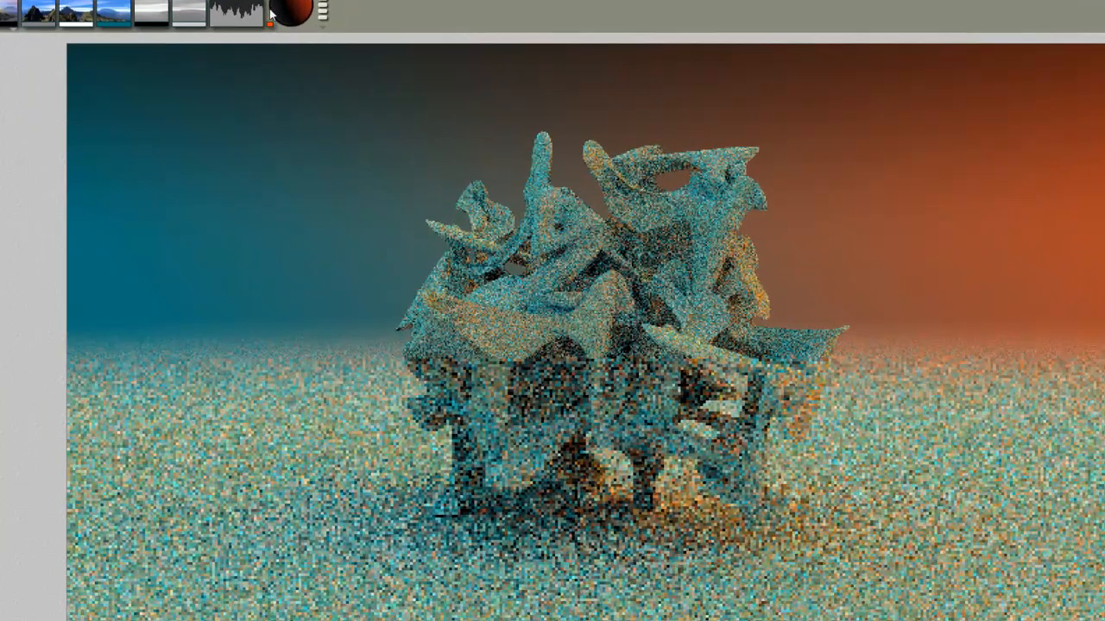
Step: Reopen the Sky Lab, re-enable the sun light, check the sun settings and apply the sky
{"action": "left_click", "coordinate": [271, 13]}
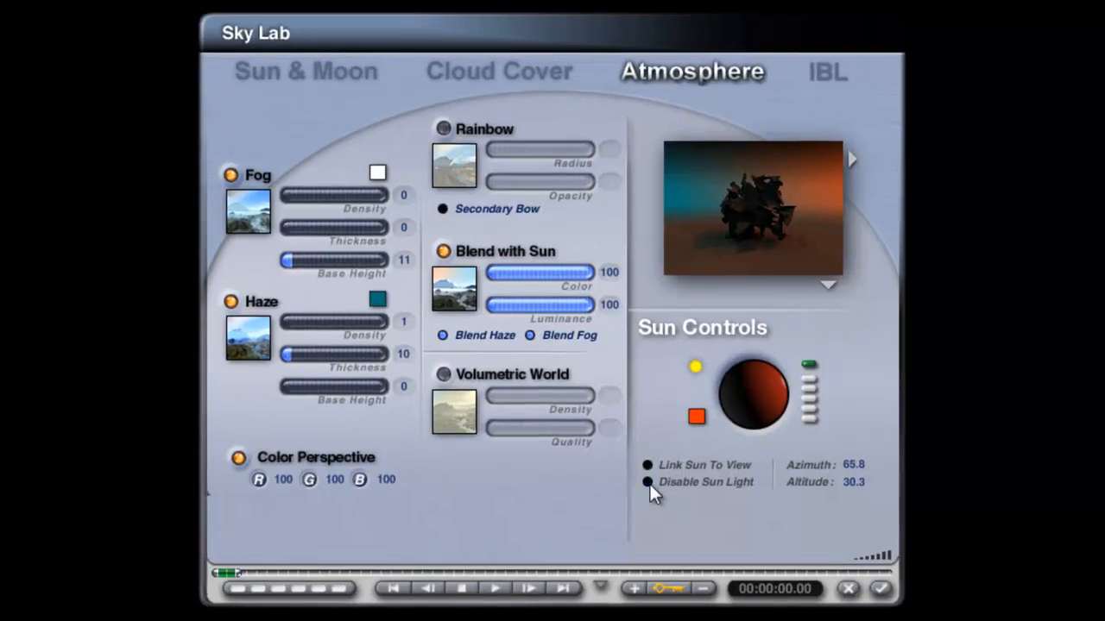
{"action": "left_click", "coordinate": [311, 73]}
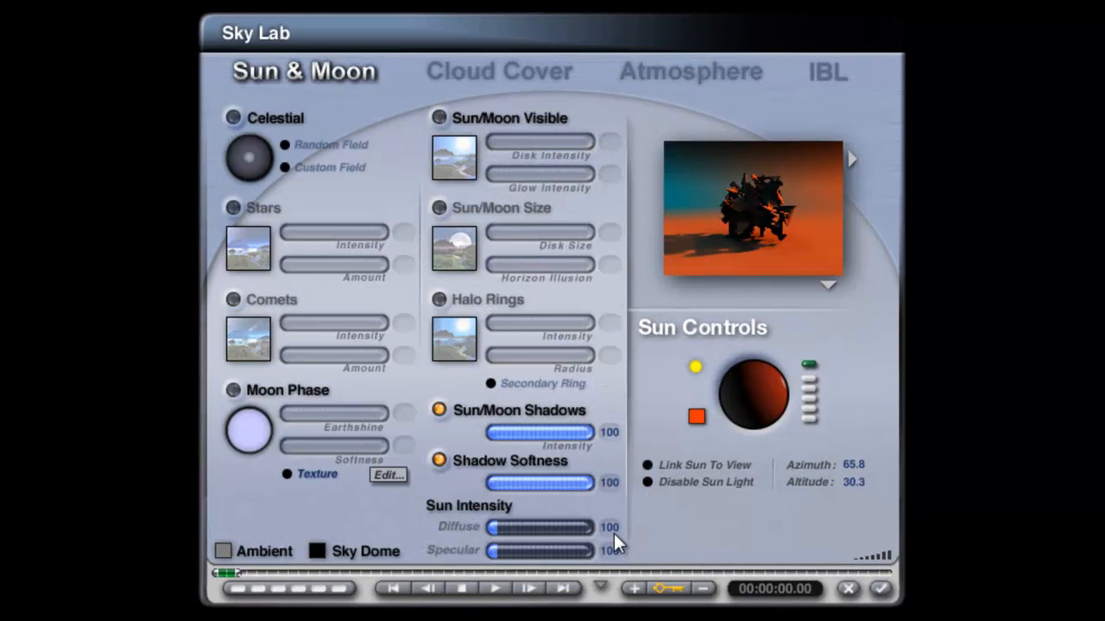
{"action": "left_click", "coordinate": [884, 589]}
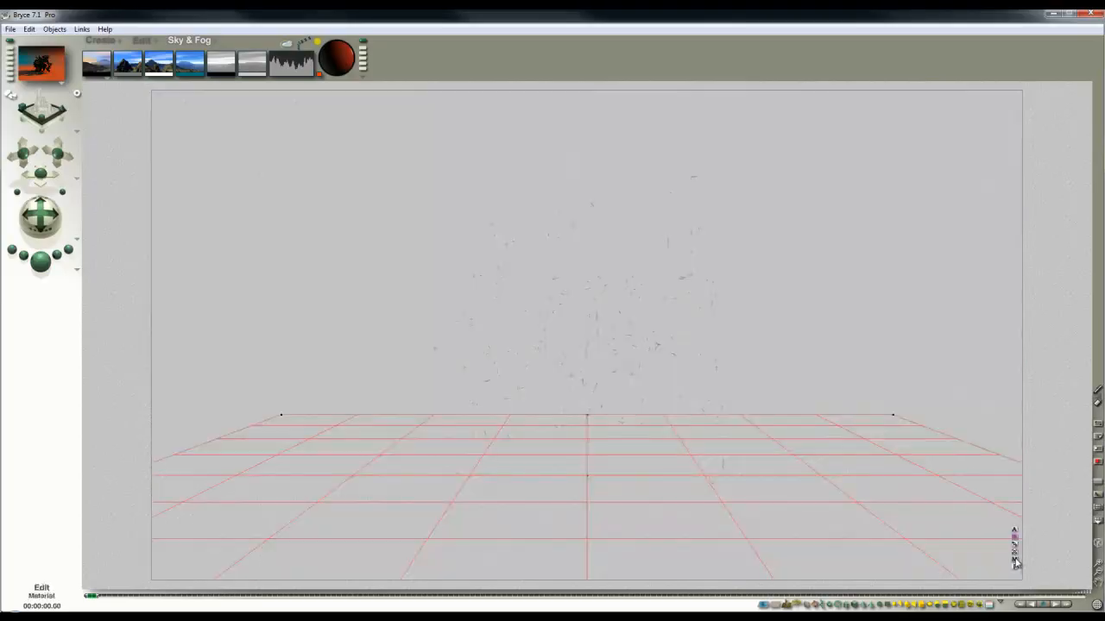
Step: Darken the diffuse colour of the ground plane's material and render the scene
{"action": "key", "text": "ctrl+m"}
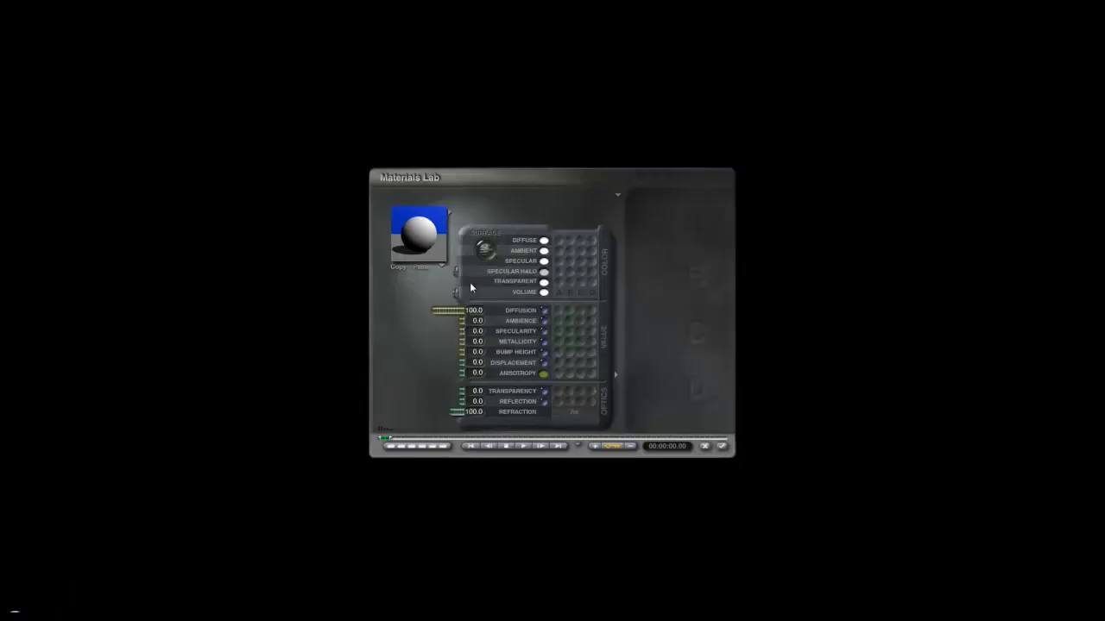
{"action": "left_click", "coordinate": [544, 240]}
{"action": "left_click", "coordinate": [719, 446]}
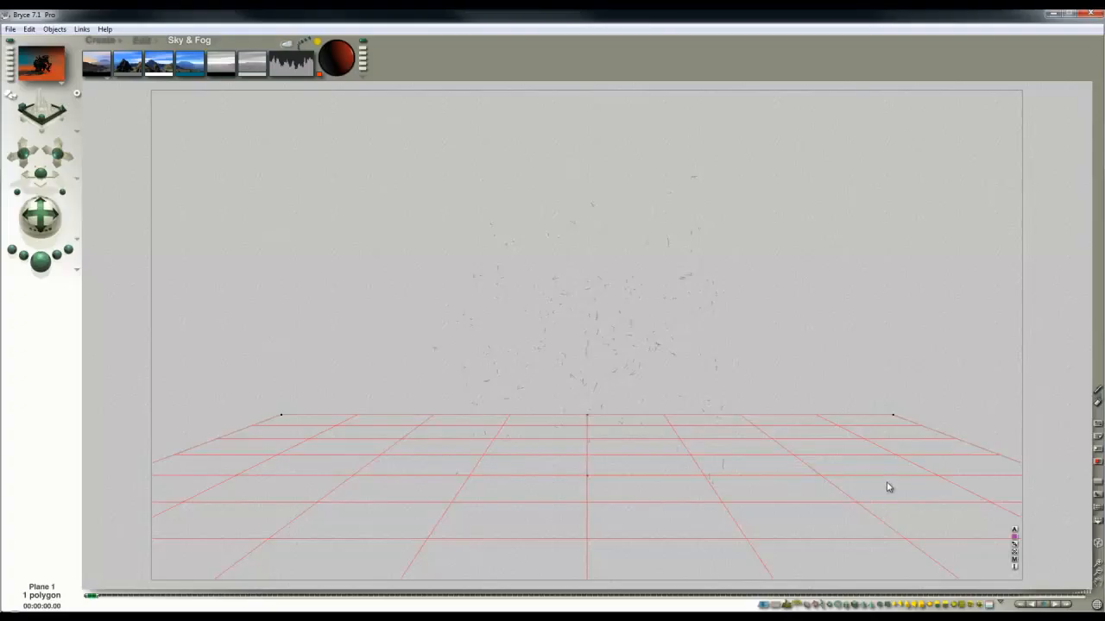
{"action": "left_click", "coordinate": [43, 265]}
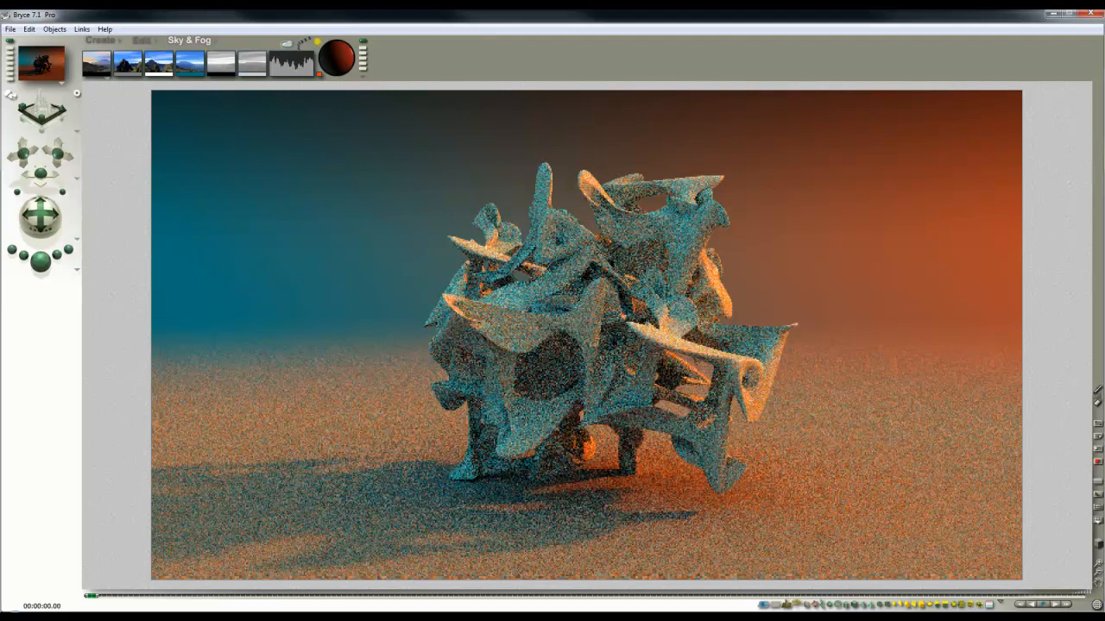
Step: Change the document aspect ratio to 1:1 for a square 850 x 850 render resolution
{"action": "left_click", "coordinate": [10, 30]}
{"action": "left_click", "coordinate": [43, 286]}
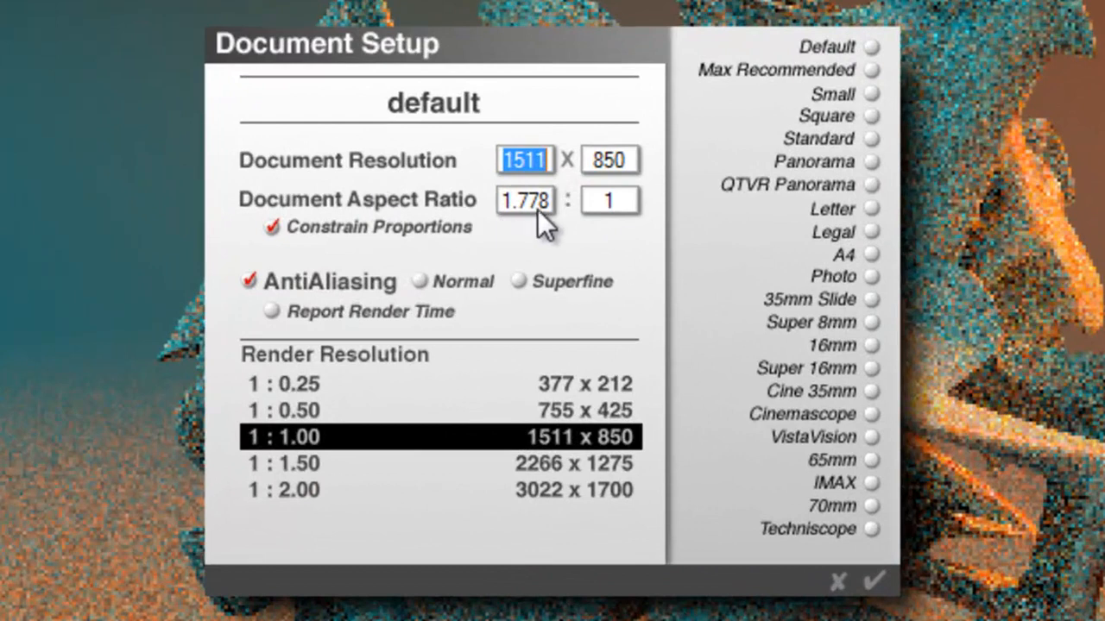
{"action": "left_click_drag", "start_coordinate": [538, 204], "coordinate": [335, 239]}
{"action": "type", "text": "1"}
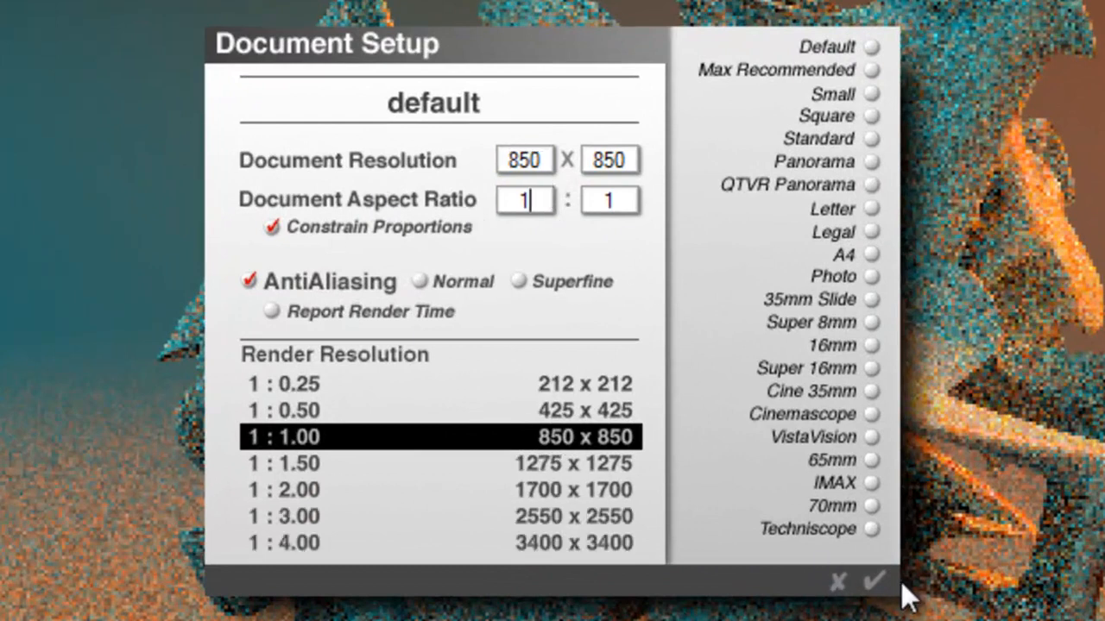
{"action": "left_click", "coordinate": [874, 580]}
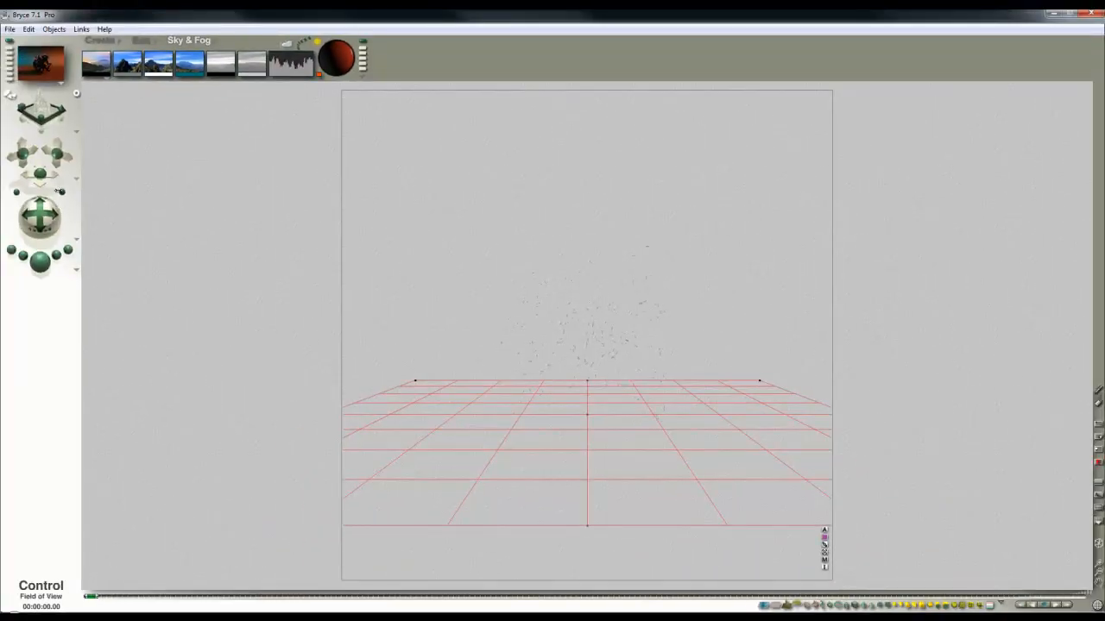
Step: Narrow the camera's field of view so the sculpture fills more of the square frame, and render the scene
{"action": "left_click_drag", "start_coordinate": [62, 191], "coordinate": [81, 192]}
{"action": "left_click", "coordinate": [38, 264]}
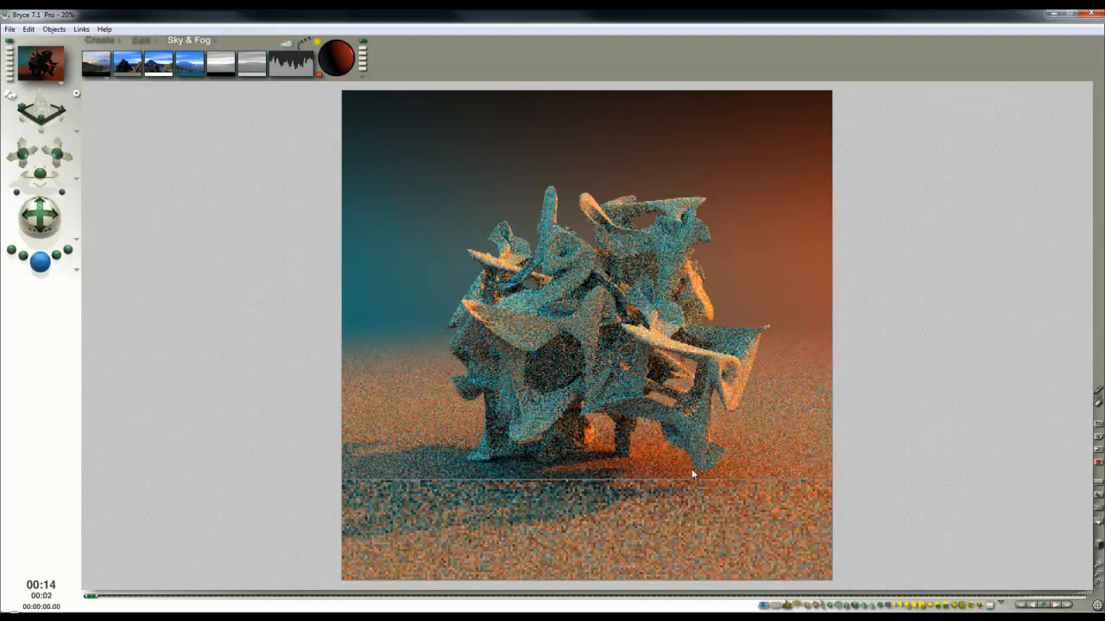
{"action": "left_click", "coordinate": [572, 399]}
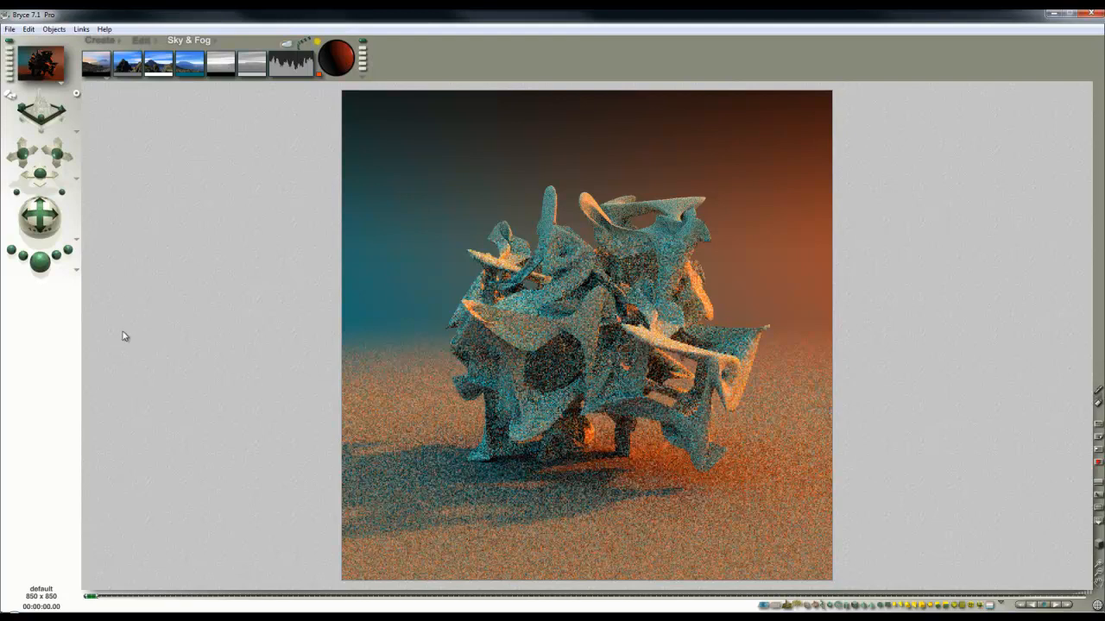
Step: Set the premium render quality to 256 rays per pixel in the render options
{"action": "left_click", "coordinate": [76, 274]}
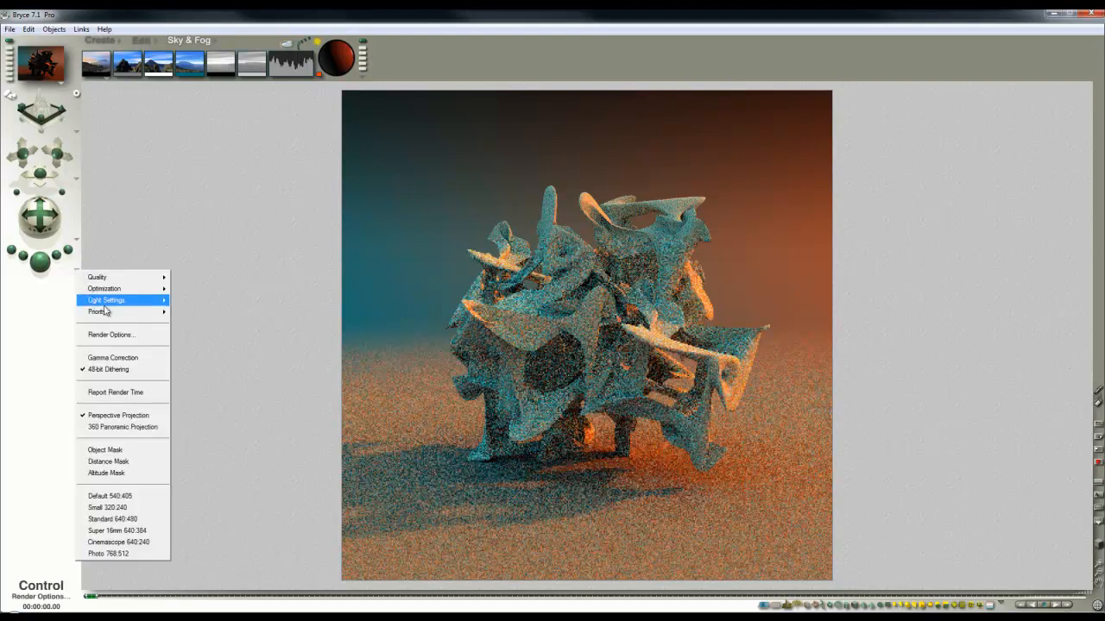
{"action": "left_click", "coordinate": [120, 332]}
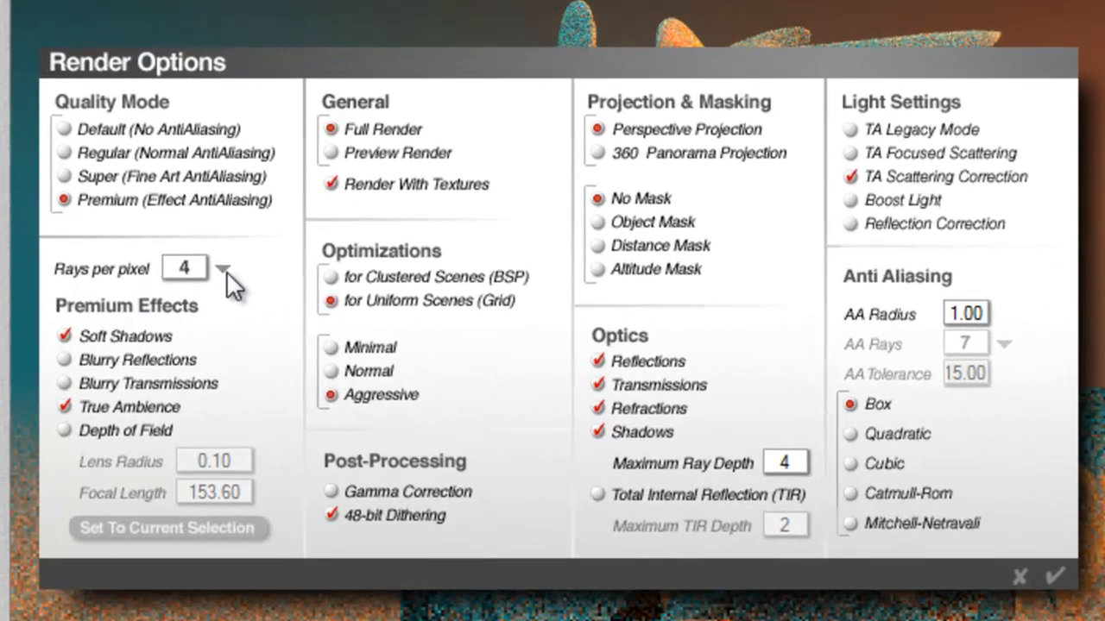
{"action": "left_click", "coordinate": [224, 270]}
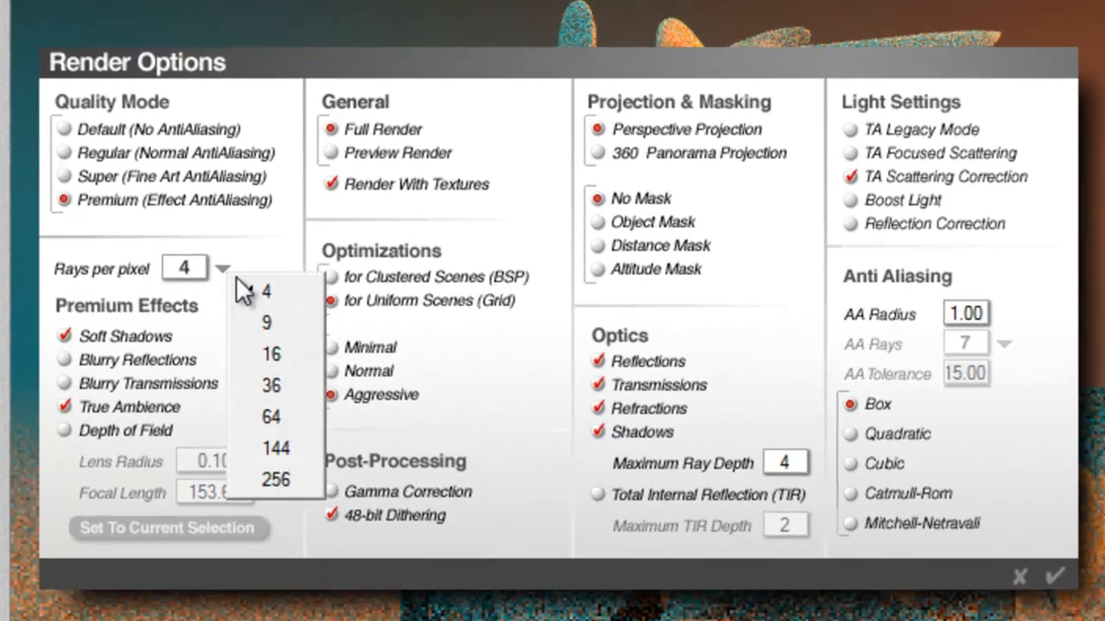
{"action": "left_click", "coordinate": [275, 481]}
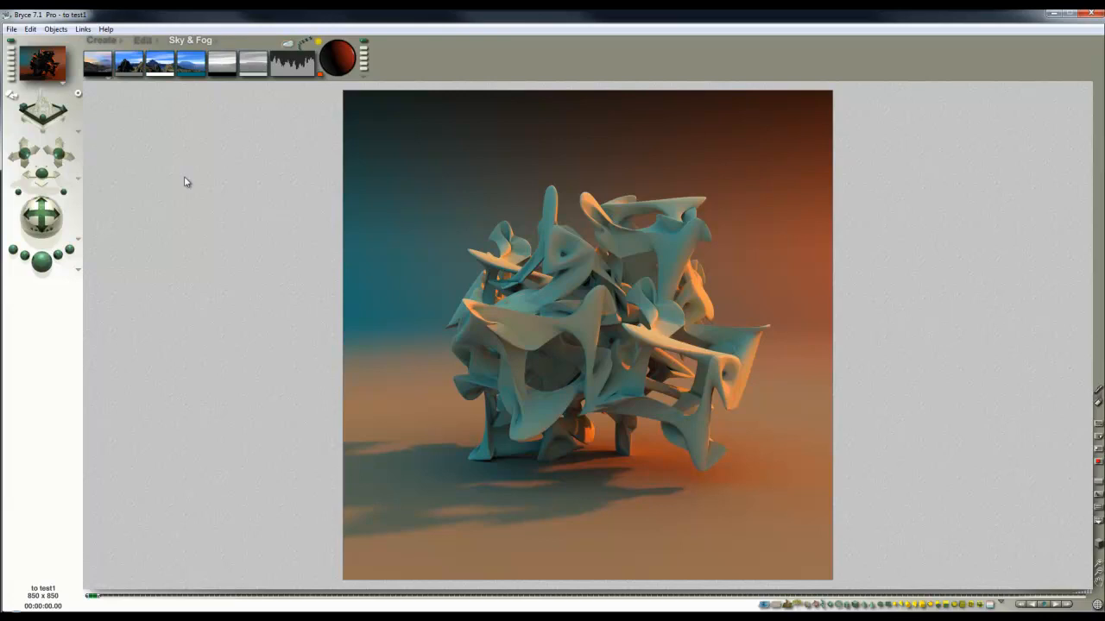
Step: Export the finished square render as a 96 bits per pixel HDR image named to test1_hdr
{"action": "left_click", "coordinate": [11, 31]}
{"action": "left_click", "coordinate": [49, 183]}
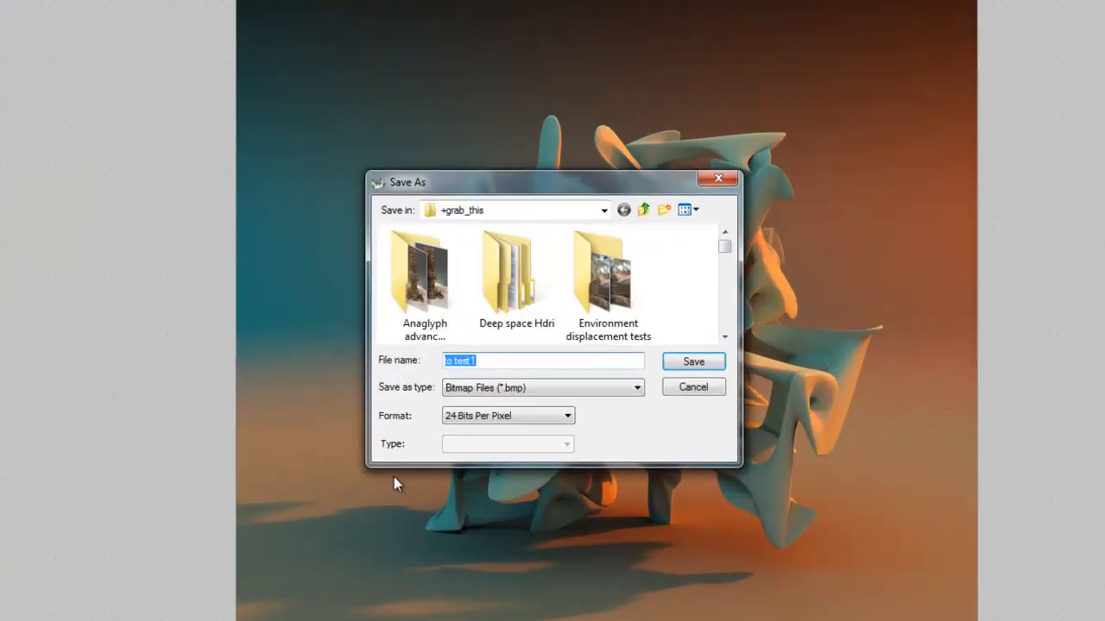
{"action": "left_click", "coordinate": [604, 384]}
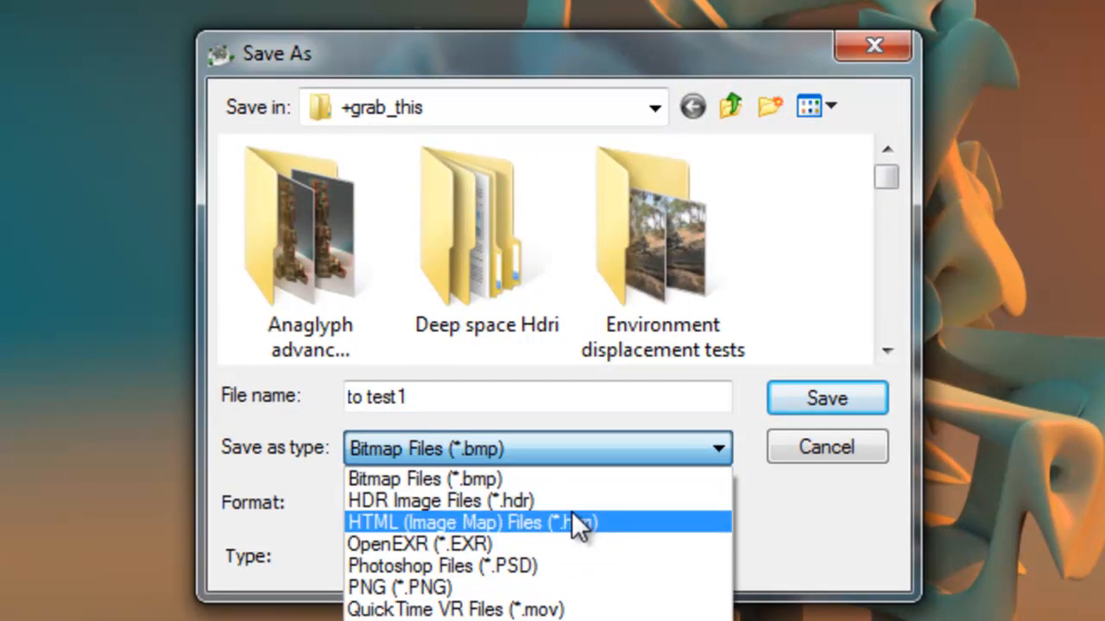
{"action": "left_click", "coordinate": [573, 517]}
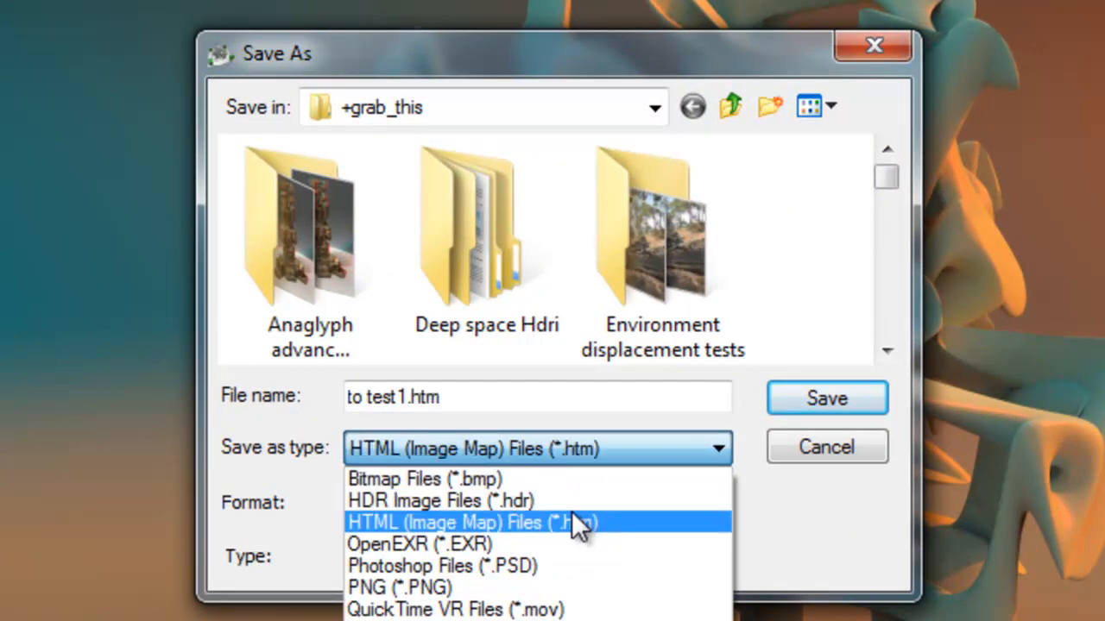
{"action": "left_click", "coordinate": [643, 451]}
{"action": "left_click", "coordinate": [621, 501]}
{"action": "left_click", "coordinate": [414, 399]}
{"action": "type", "text": "_hdr"}
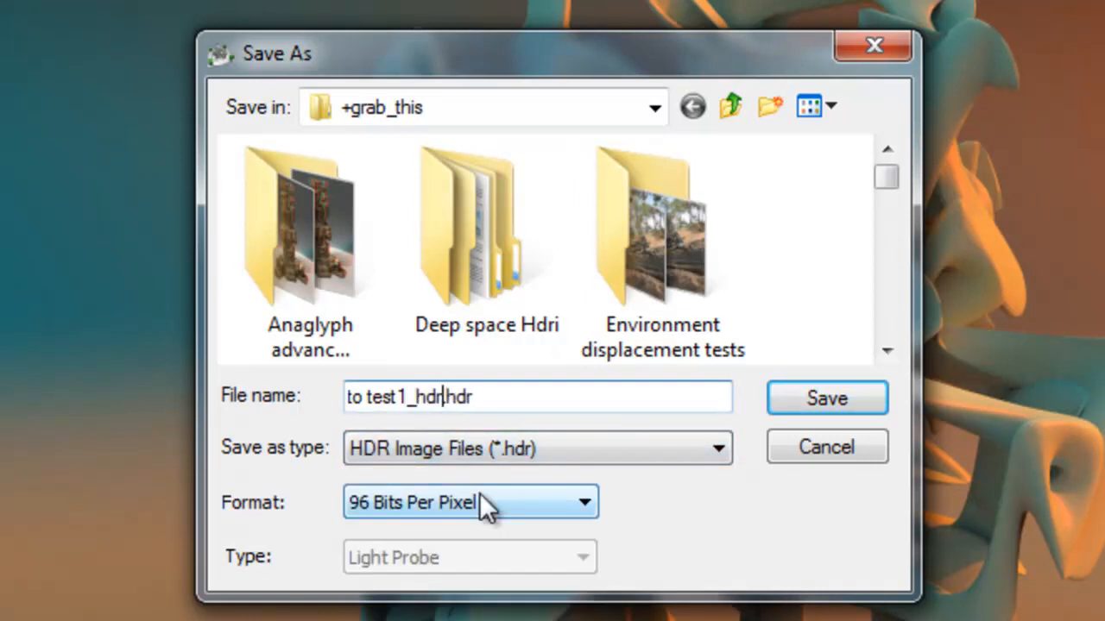
{"action": "left_click", "coordinate": [828, 399]}
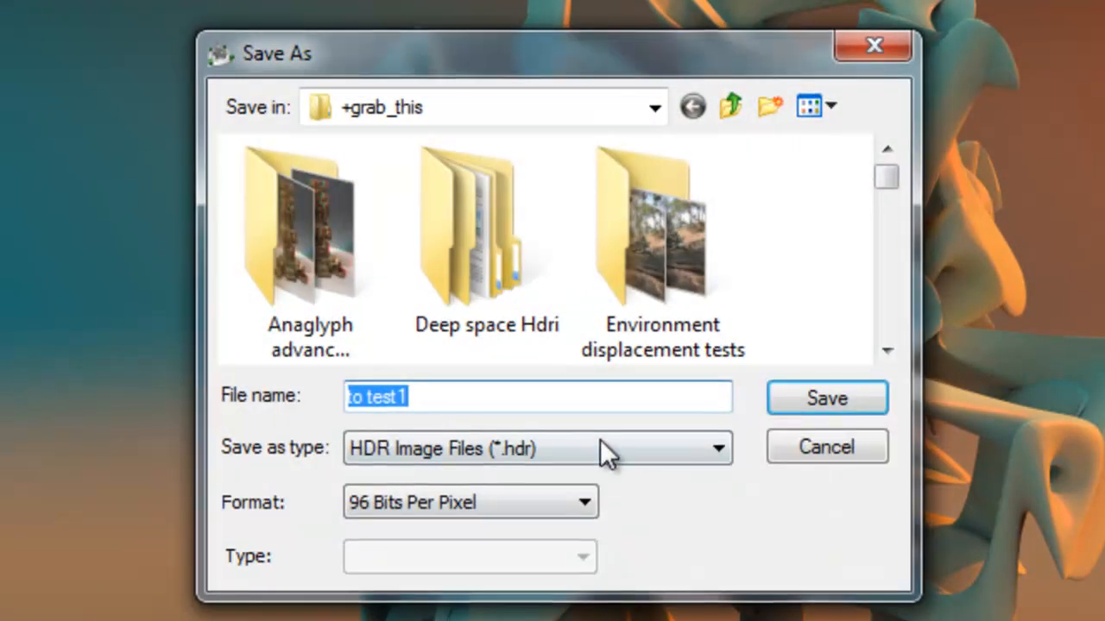
Step: Export the same square render as a 48 bits per pixel TIFF file named to test1_tif
{"action": "left_click", "coordinate": [600, 440]}
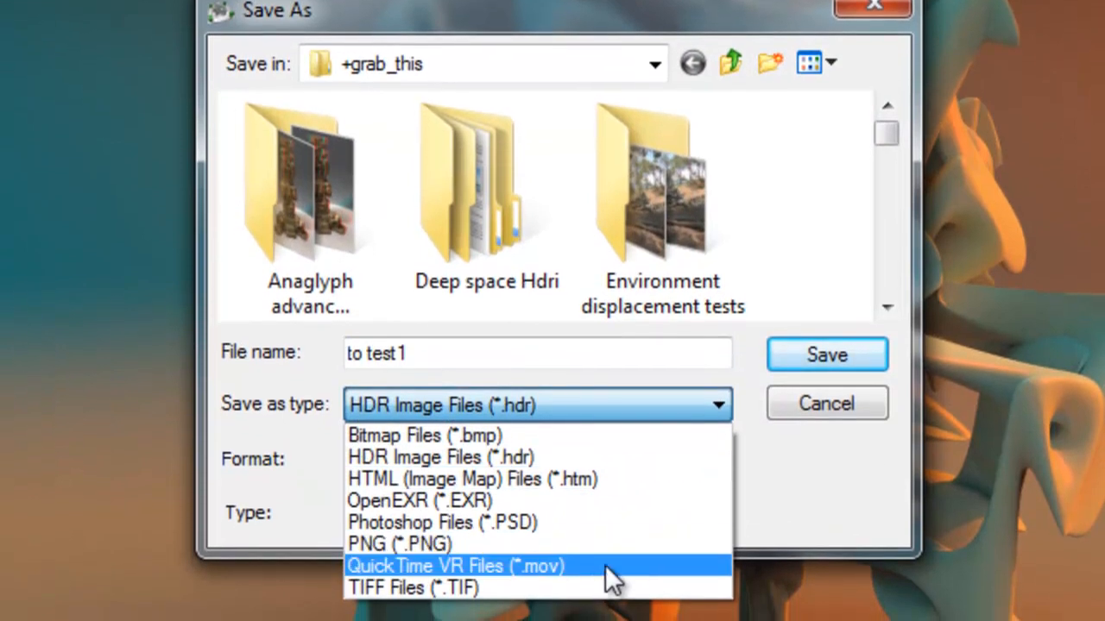
{"action": "left_click", "coordinate": [525, 588]}
{"action": "left_click", "coordinate": [574, 460]}
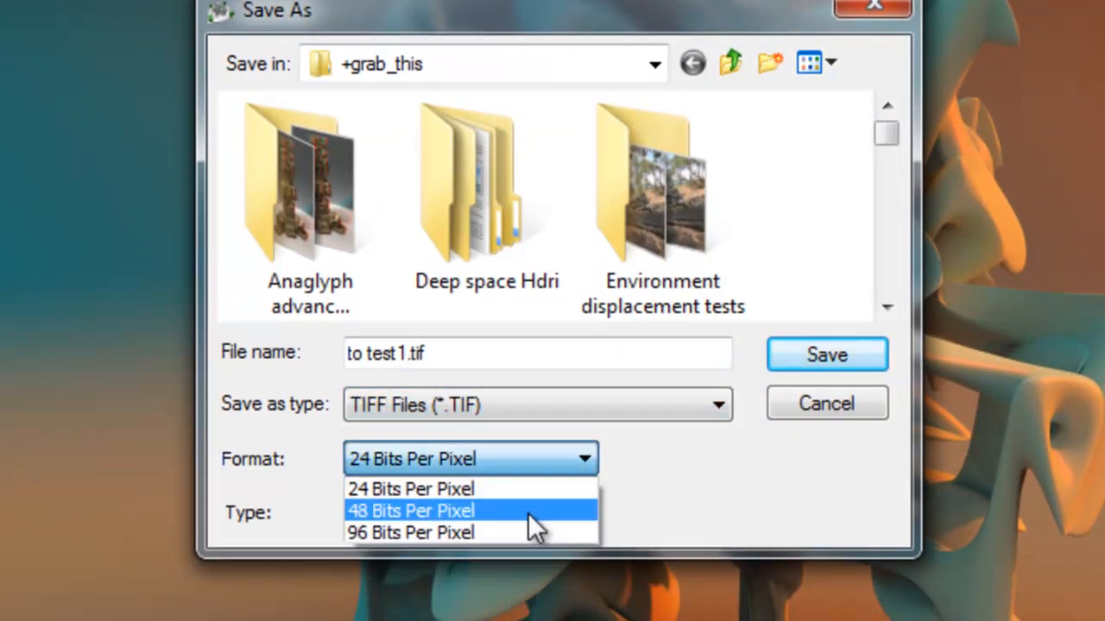
{"action": "left_click", "coordinate": [526, 511]}
{"action": "left_click", "coordinate": [405, 354]}
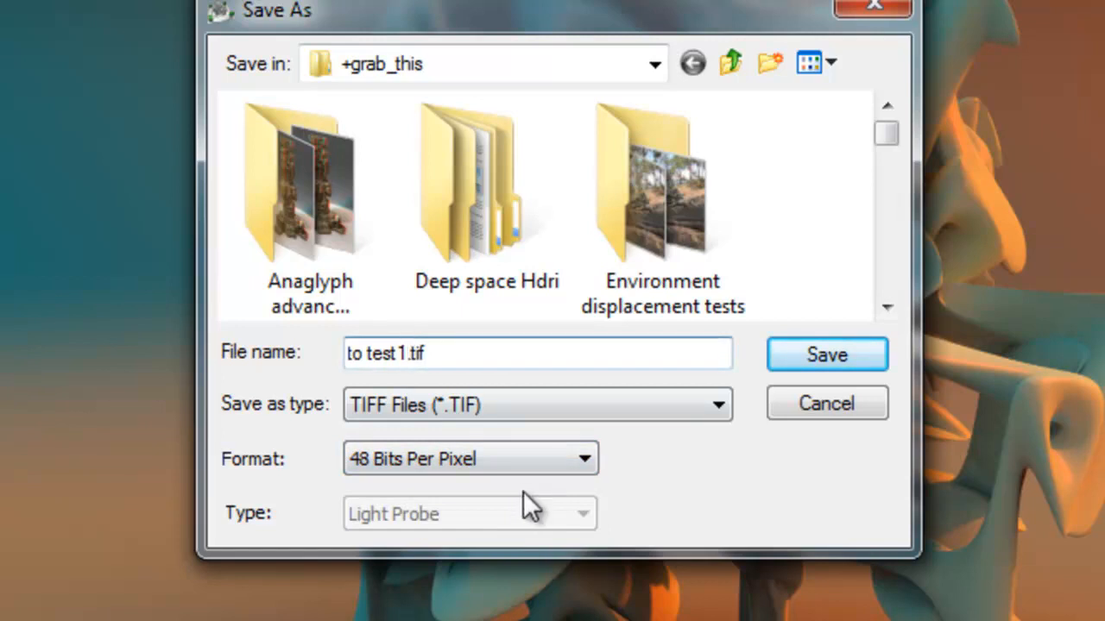
{"action": "type", "text": "_tif"}
{"action": "key", "text": "Return"}
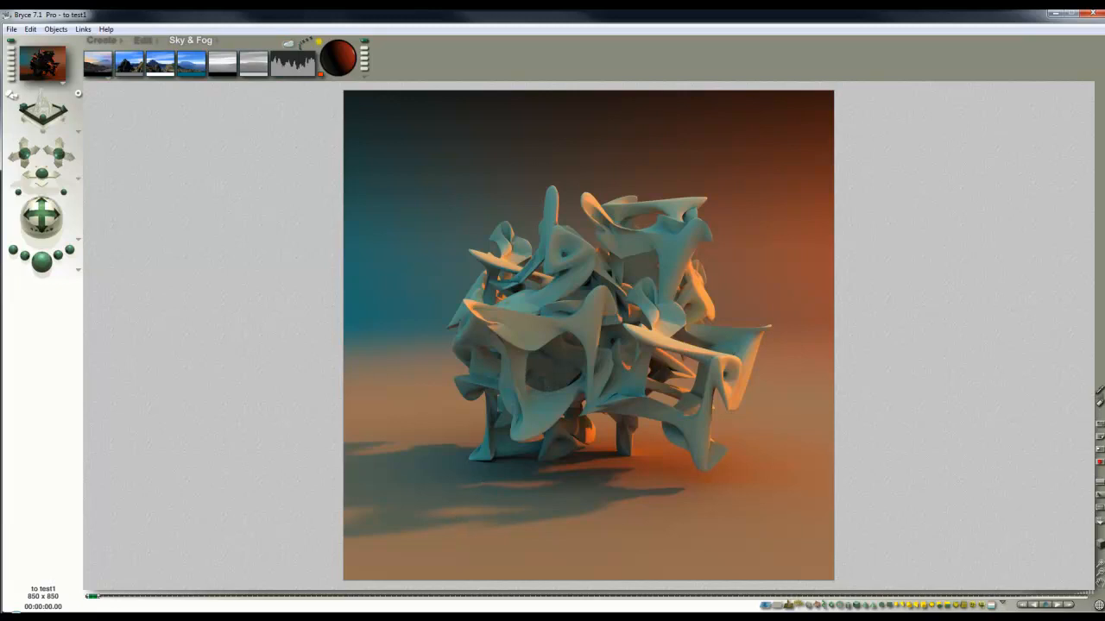
Step: Switch to the open wo test2 scene and export its render as a 96 bits per pixel HDR image named wo test2_hdr
{"action": "mouse_move", "coordinate": [312, 616]}
{"action": "left_click", "coordinate": [373, 567]}
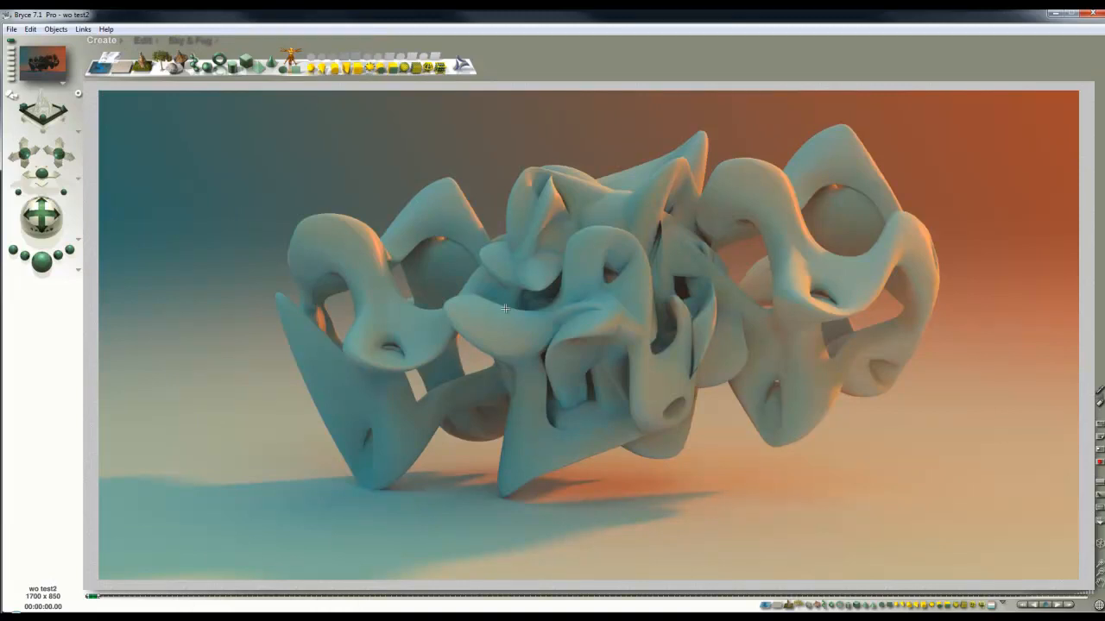
{"action": "left_click", "coordinate": [12, 29]}
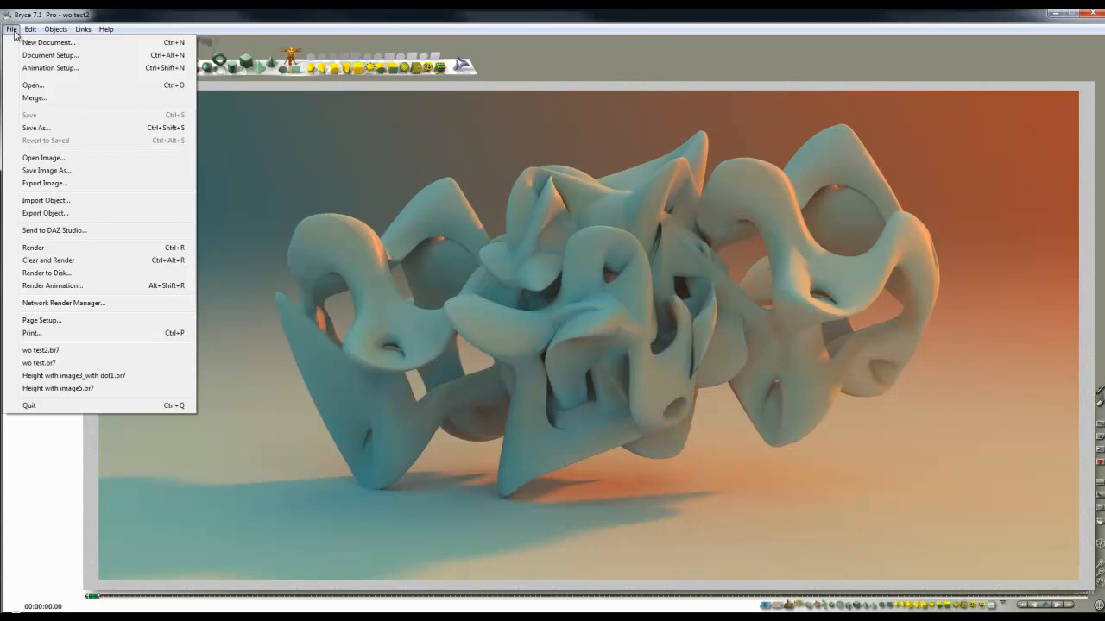
{"action": "left_click", "coordinate": [48, 182]}
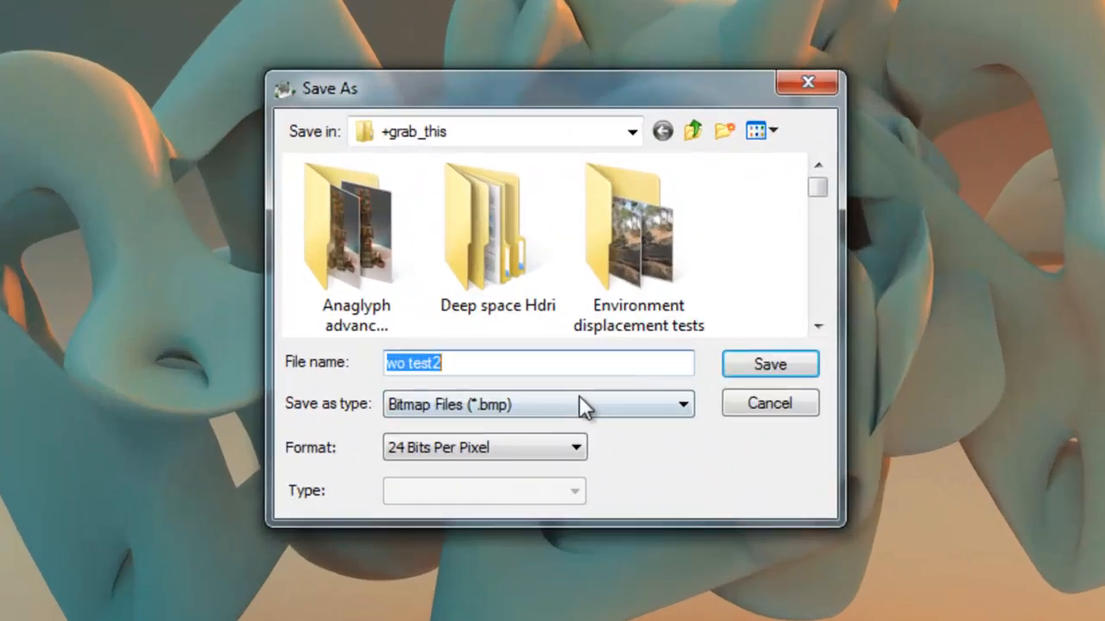
{"action": "left_click", "coordinate": [582, 404]}
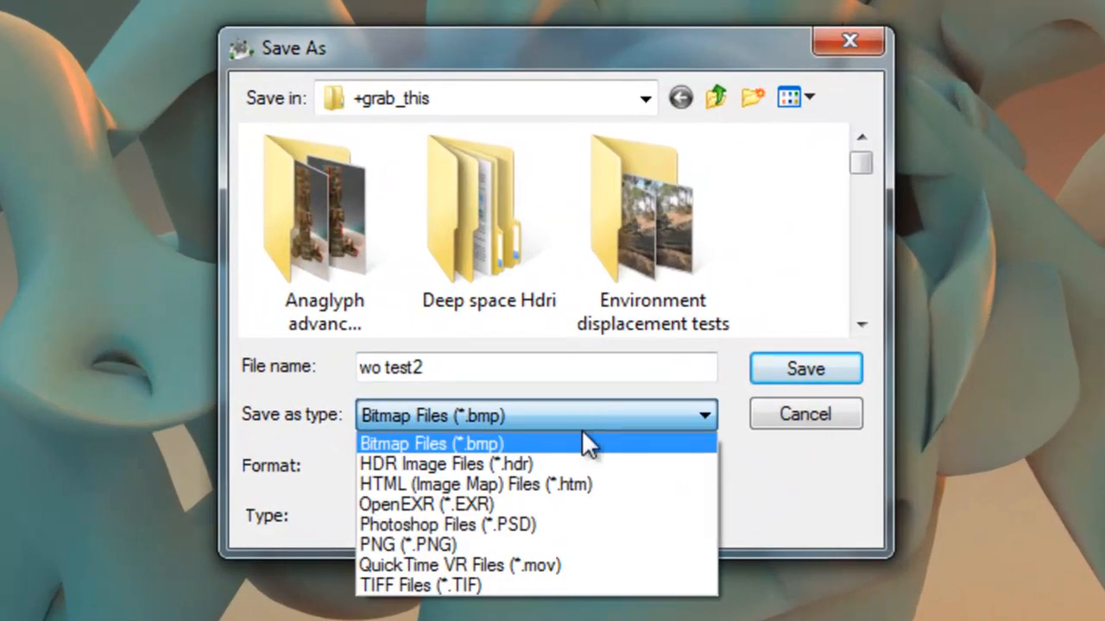
{"action": "left_click", "coordinate": [553, 446]}
{"action": "left_click", "coordinate": [422, 369]}
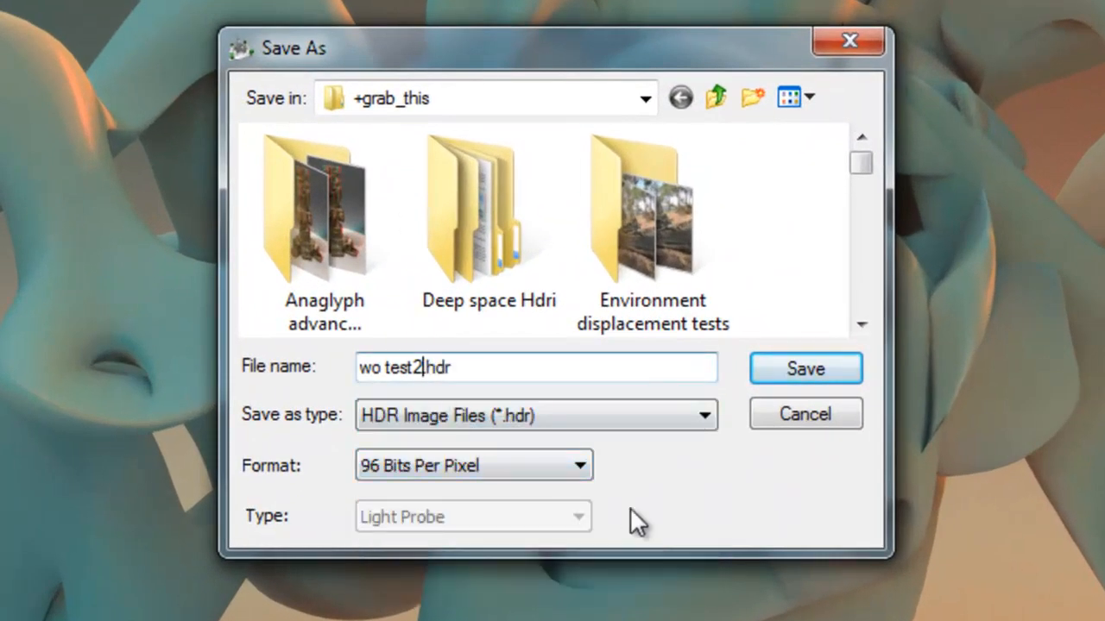
{"action": "type", "text": "_hdr"}
{"action": "left_click", "coordinate": [806, 371]}
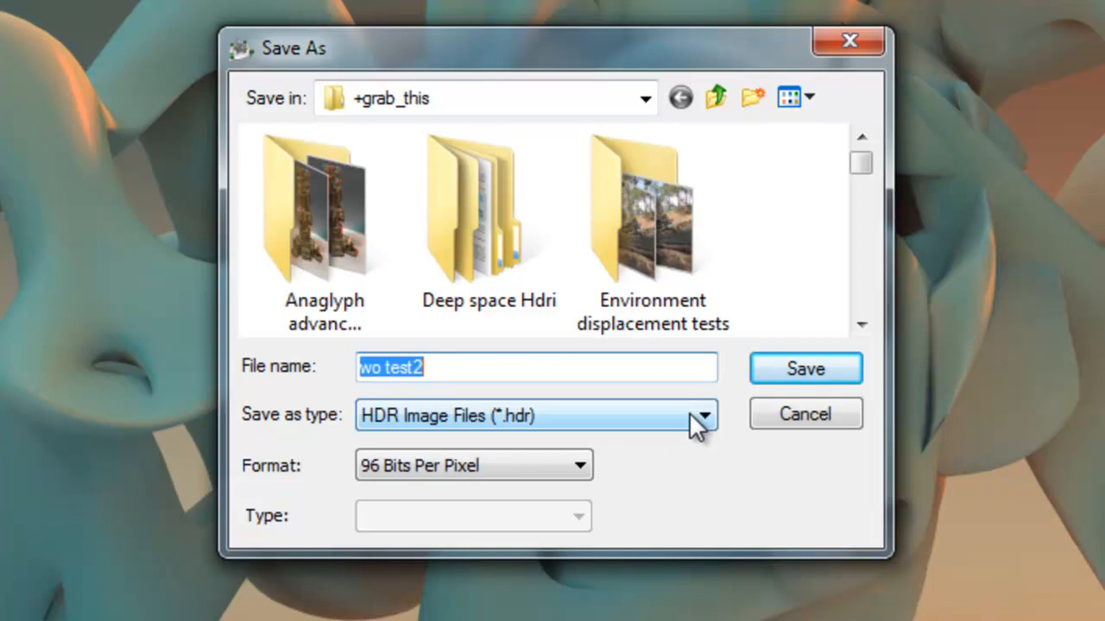
Step: Export the wo test2 render as a 48 bits per pixel TIFF file named wo test2_tif
{"action": "left_click", "coordinate": [693, 421]}
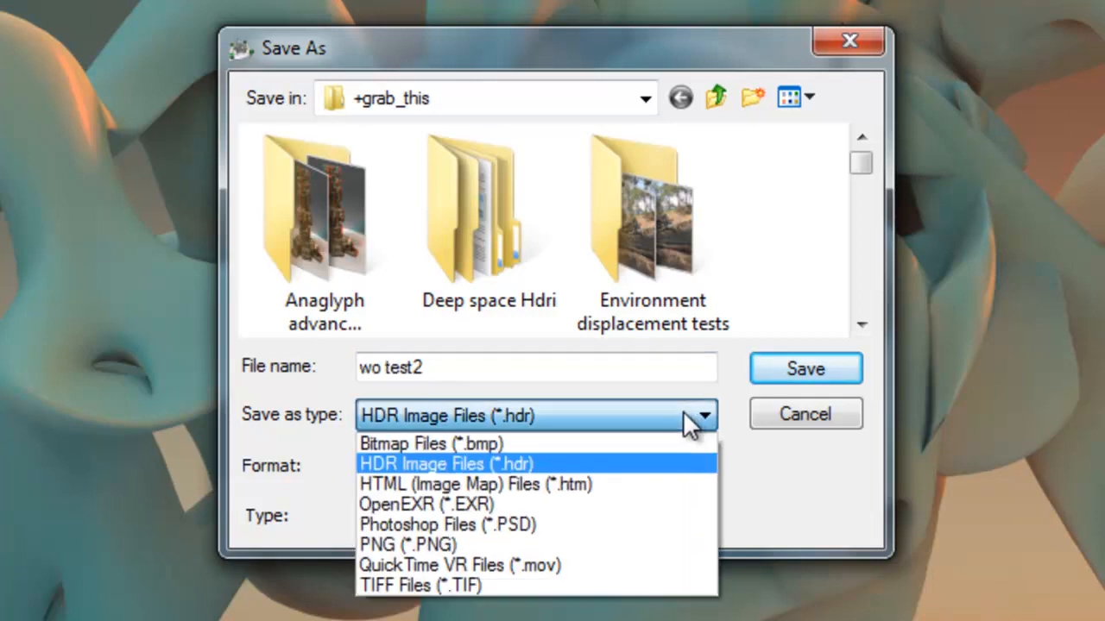
{"action": "left_click", "coordinate": [490, 585]}
{"action": "left_click", "coordinate": [513, 468]}
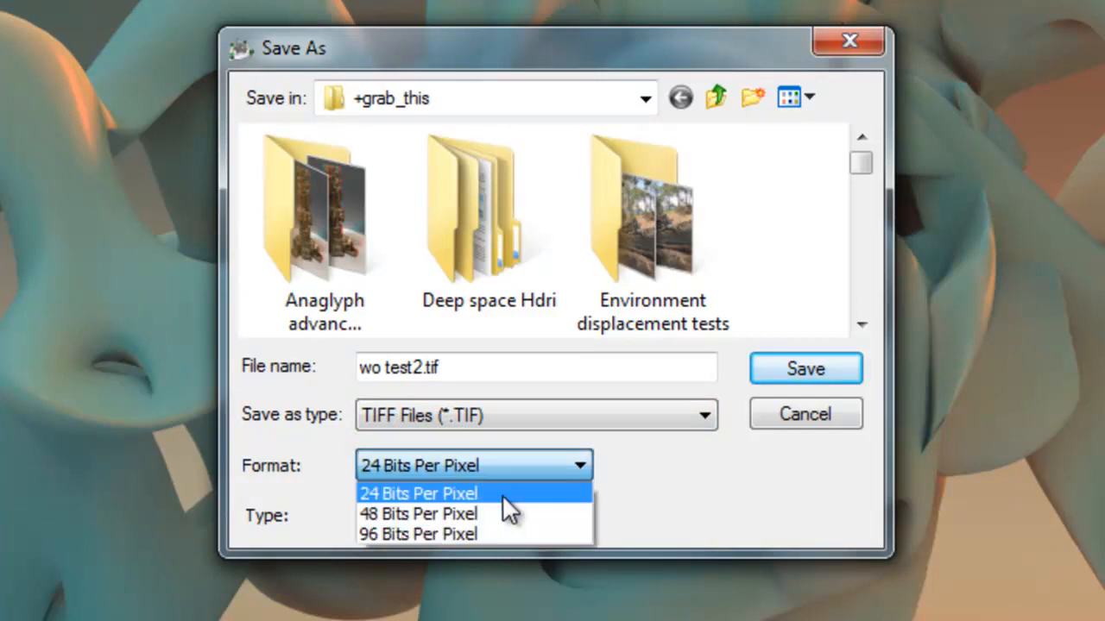
{"action": "left_click", "coordinate": [498, 514]}
{"action": "left_click", "coordinate": [423, 368]}
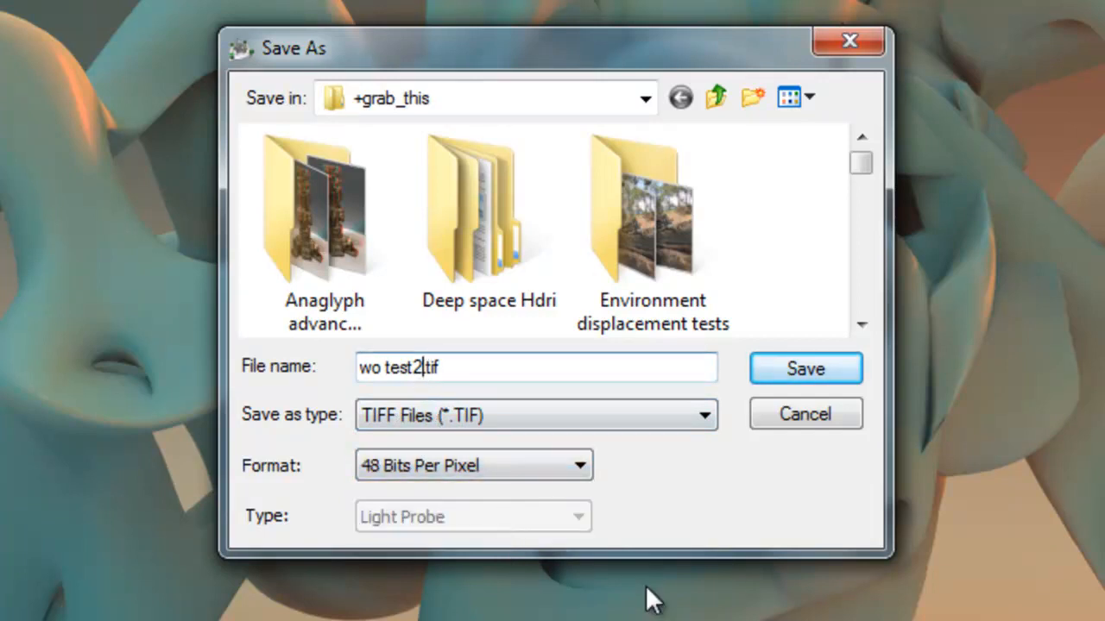
{"action": "type", "text": "_tif"}
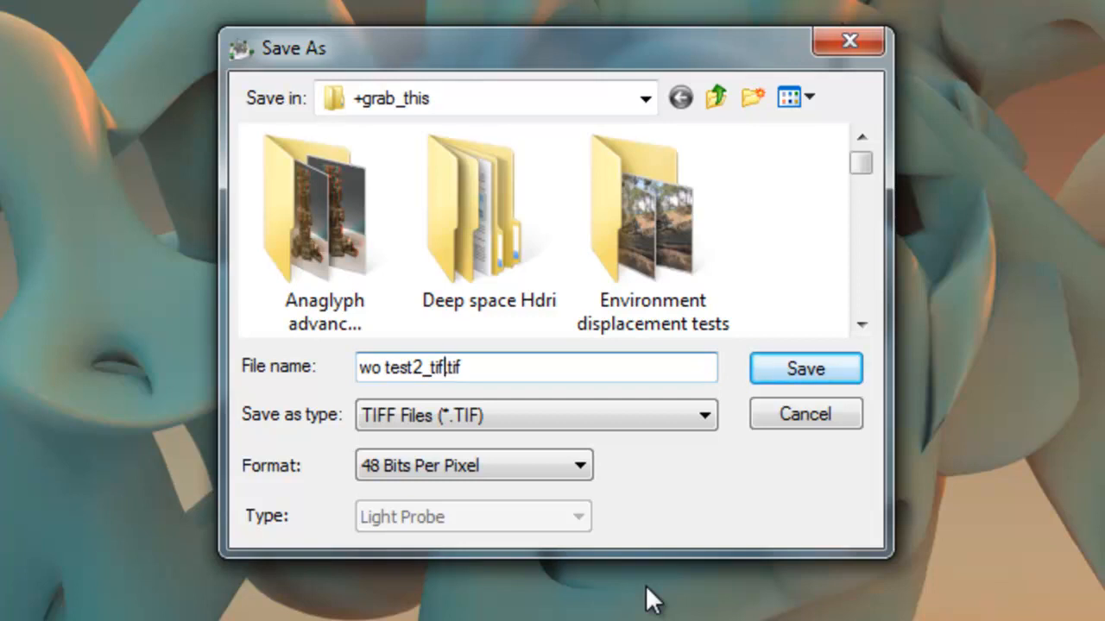
{"action": "left_click", "coordinate": [833, 385]}
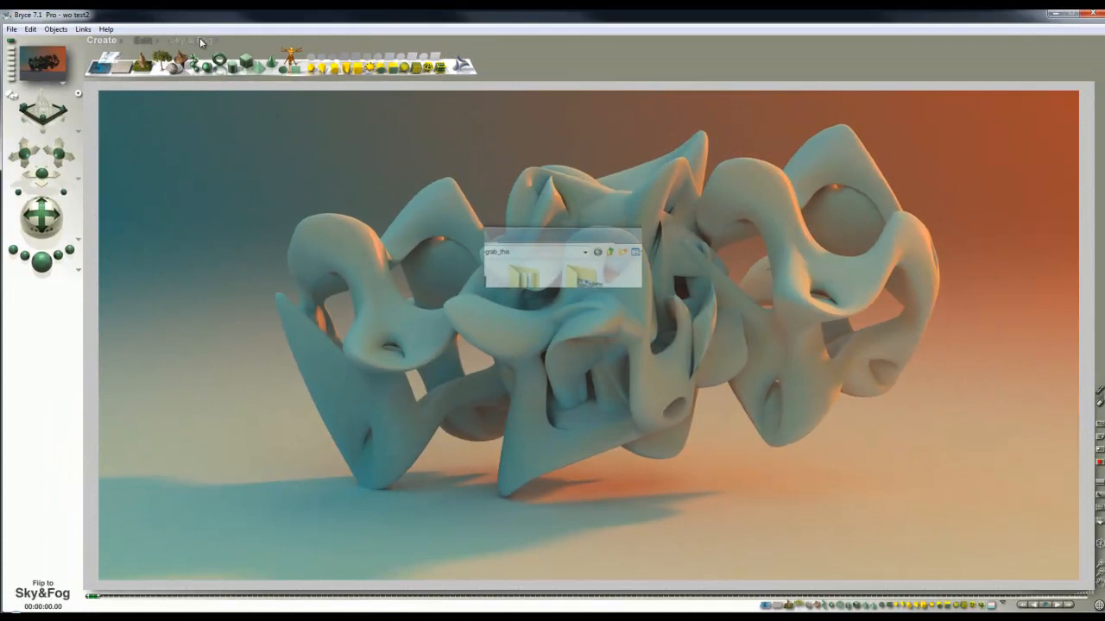
Step: Load to test1_hdr as the HDRI image in the Sky Lab's image-based lighting settings
{"action": "left_click", "coordinate": [201, 37]}
{"action": "left_click", "coordinate": [283, 48]}
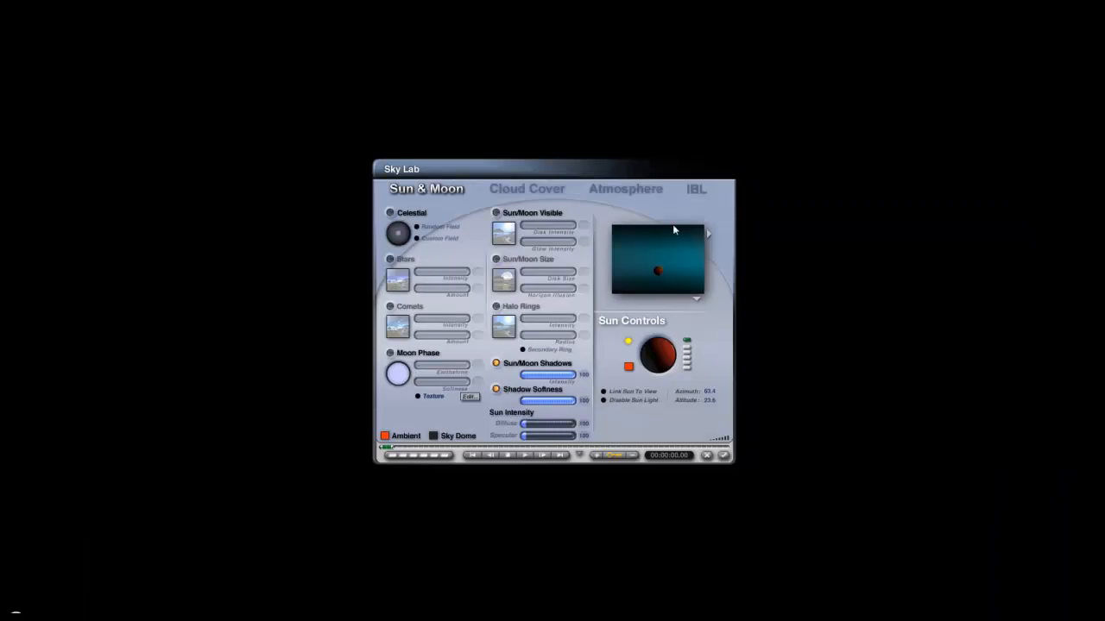
{"action": "left_click", "coordinate": [695, 192]}
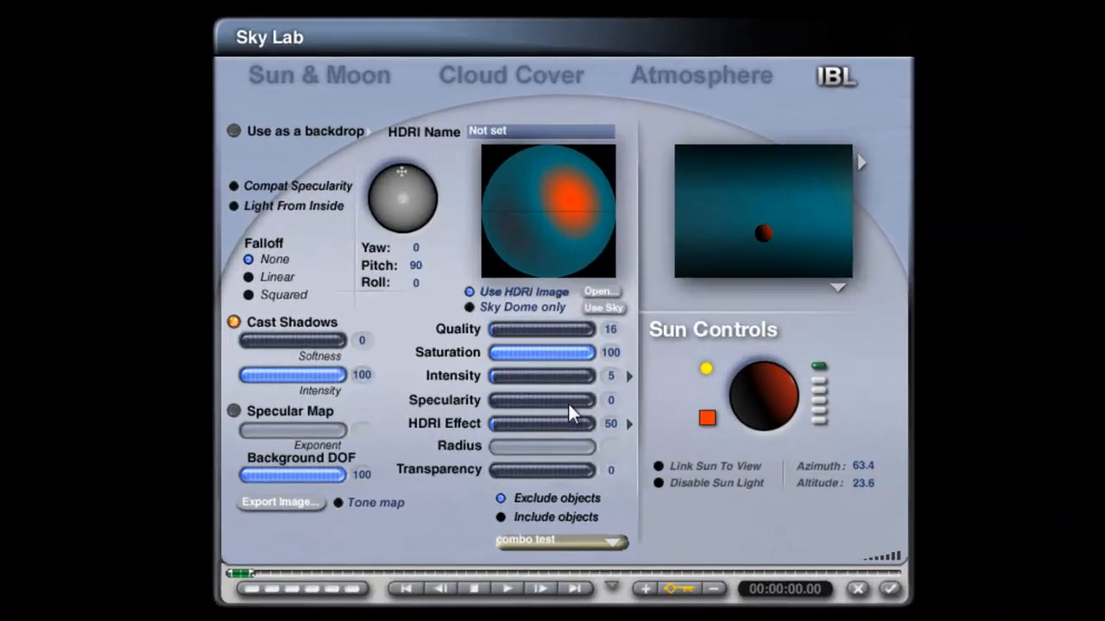
{"action": "left_click", "coordinate": [602, 292]}
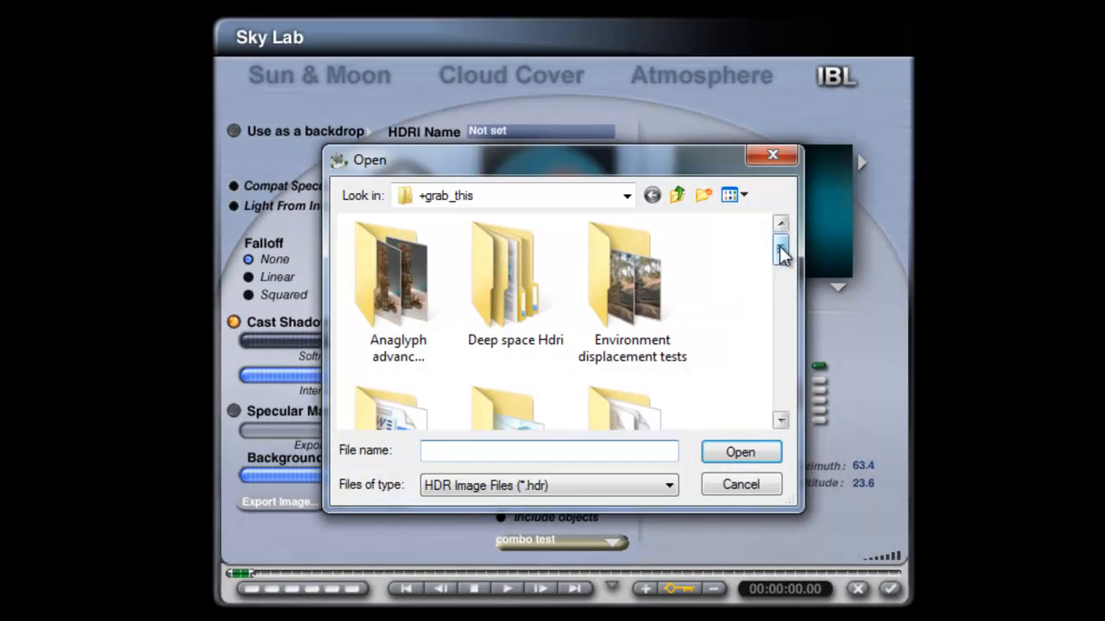
{"action": "left_click_drag", "start_coordinate": [781, 253], "coordinate": [784, 422]}
{"action": "left_click", "coordinate": [671, 254]}
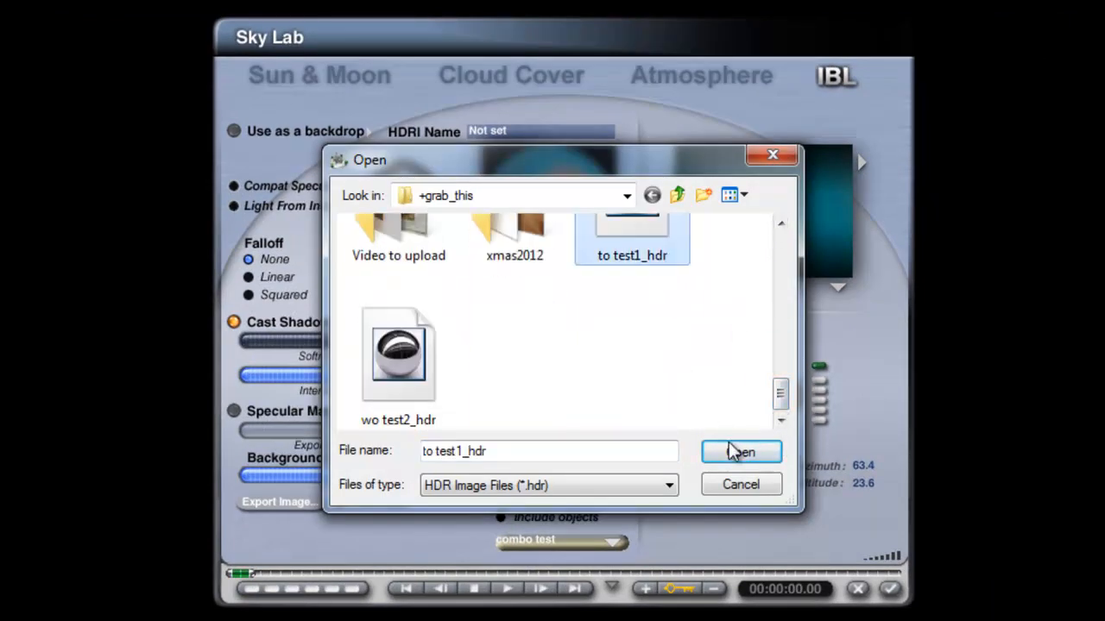
{"action": "left_click", "coordinate": [735, 452]}
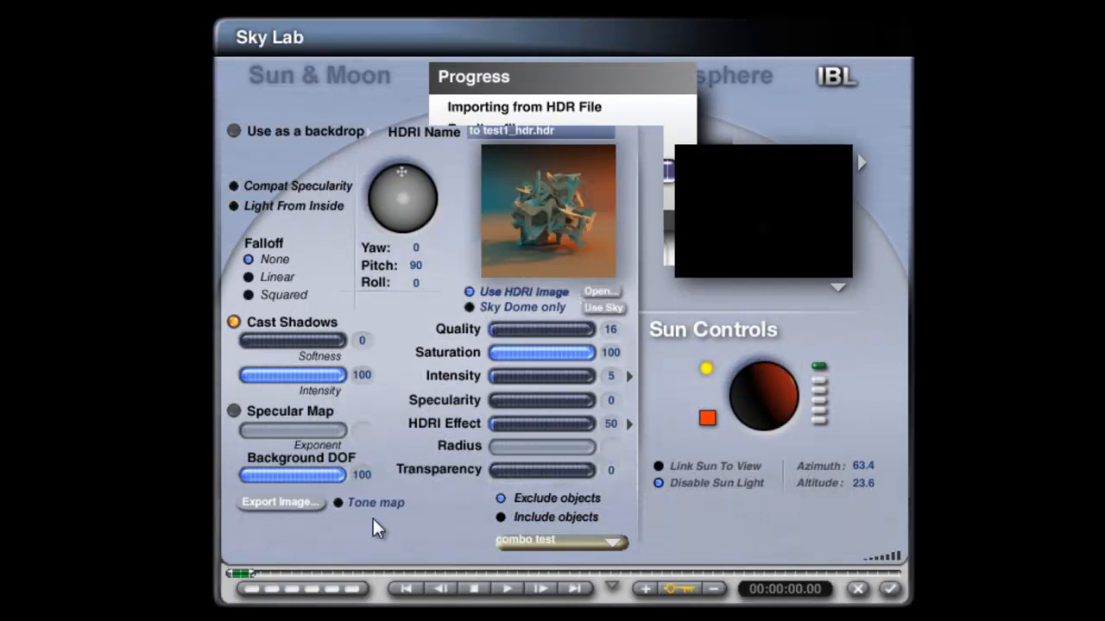
Step: Enable tone mapping for the loaded HDRI and export it as a 48 bits per pixel TIFF named wo test2_tm_tif
{"action": "left_click", "coordinate": [339, 503]}
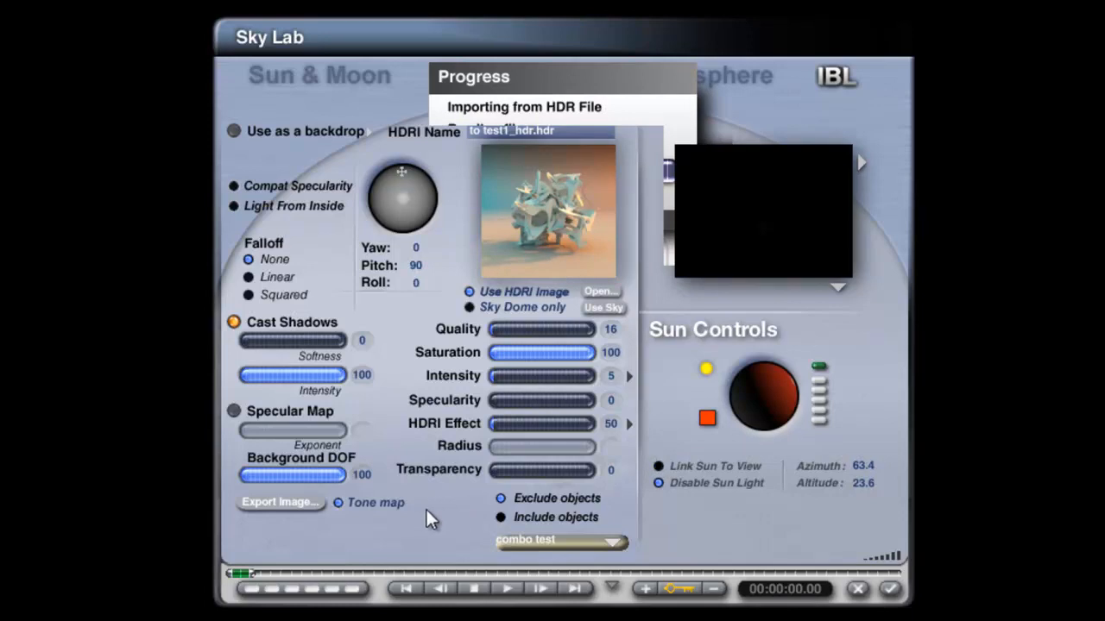
{"action": "left_click", "coordinate": [282, 505]}
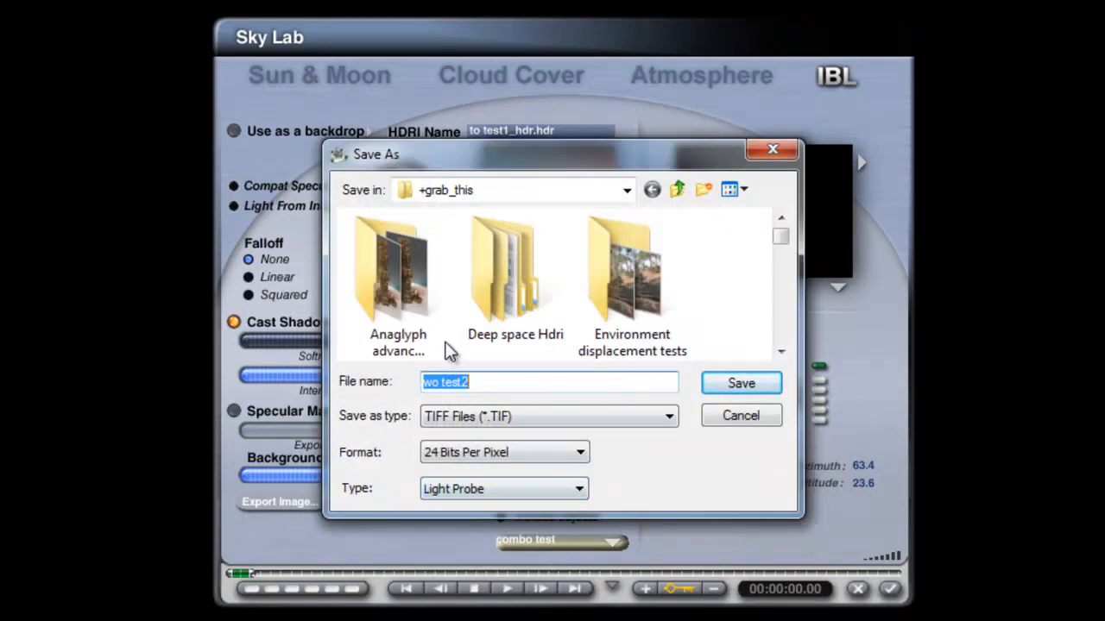
{"action": "left_click", "coordinate": [611, 415]}
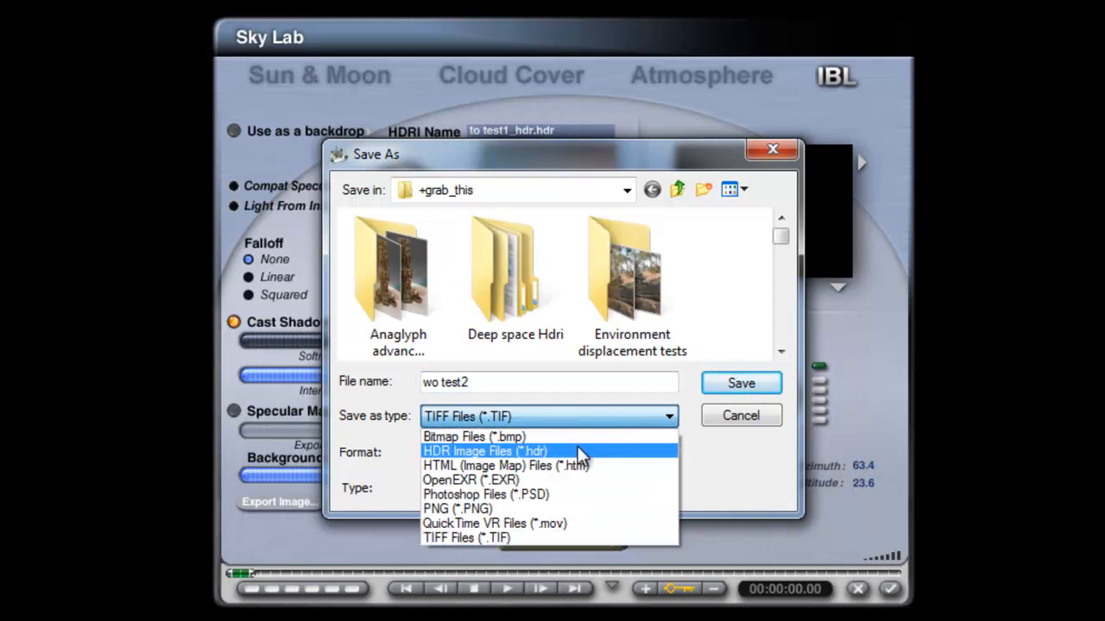
{"action": "left_click", "coordinate": [547, 535]}
{"action": "left_click", "coordinate": [544, 457]}
{"action": "left_click", "coordinate": [535, 481]}
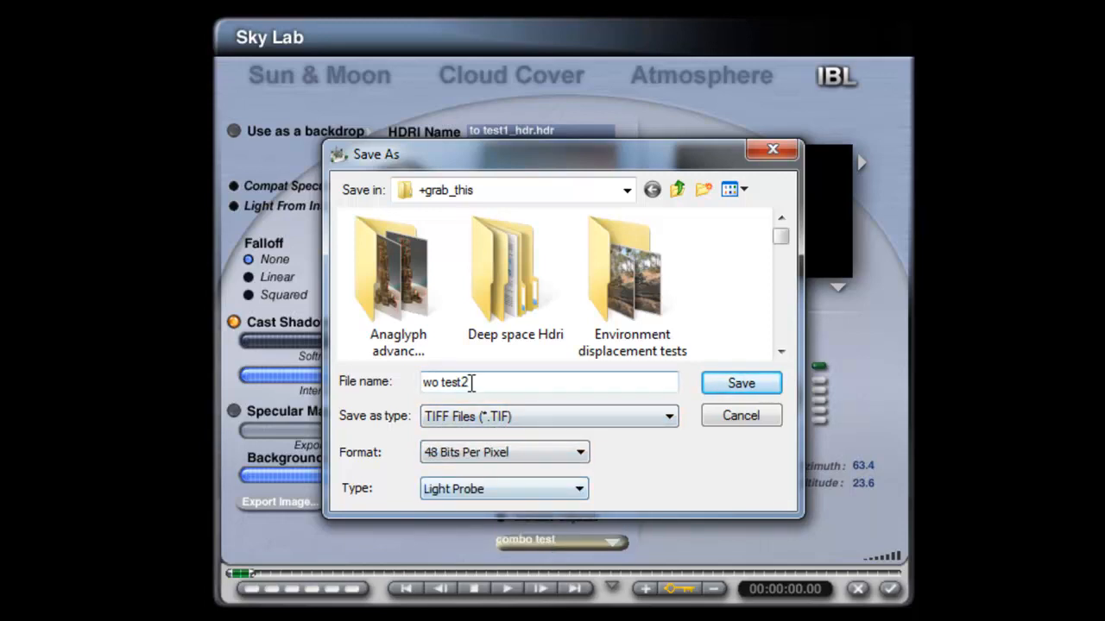
{"action": "type", "text": "_to"}
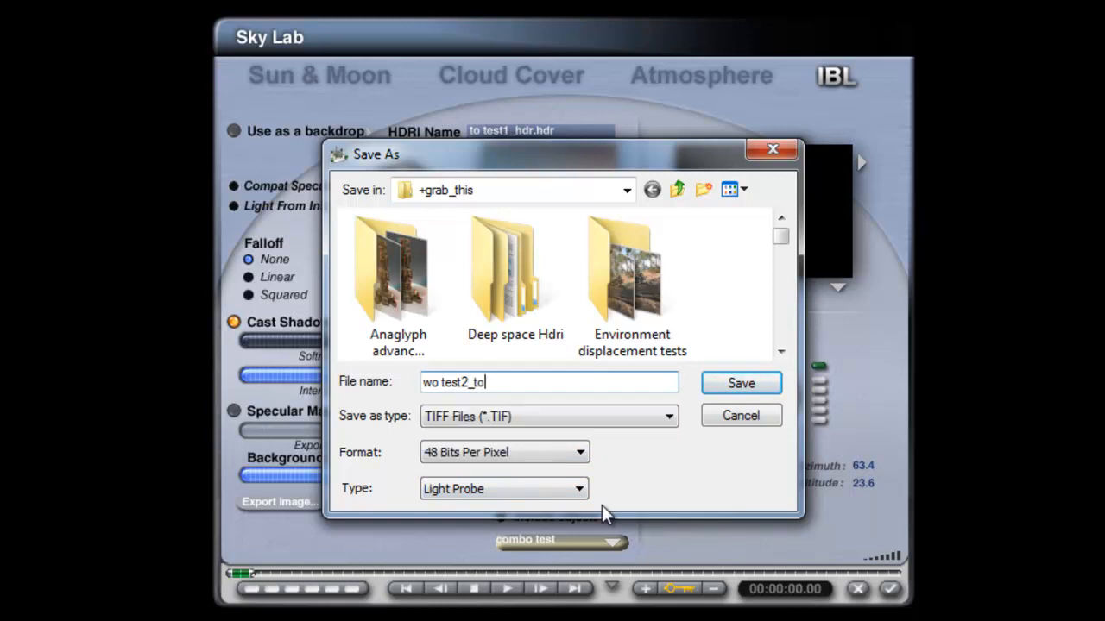
{"action": "key", "text": "BackSpace"}
{"action": "type", "text": "m_tiff"}
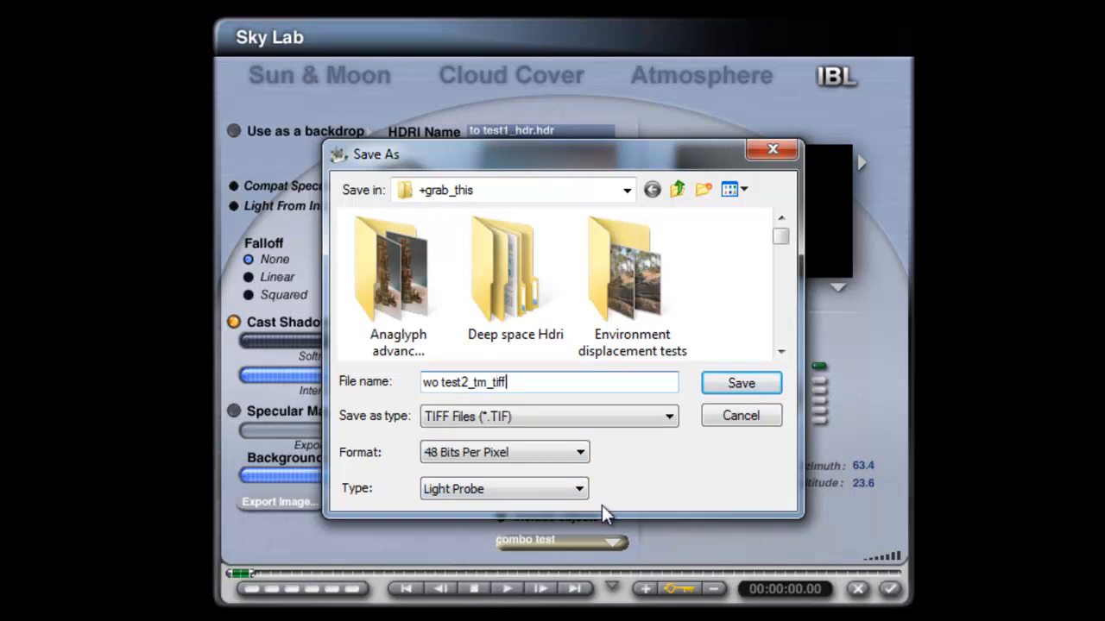
{"action": "key", "text": "BackSpace"}
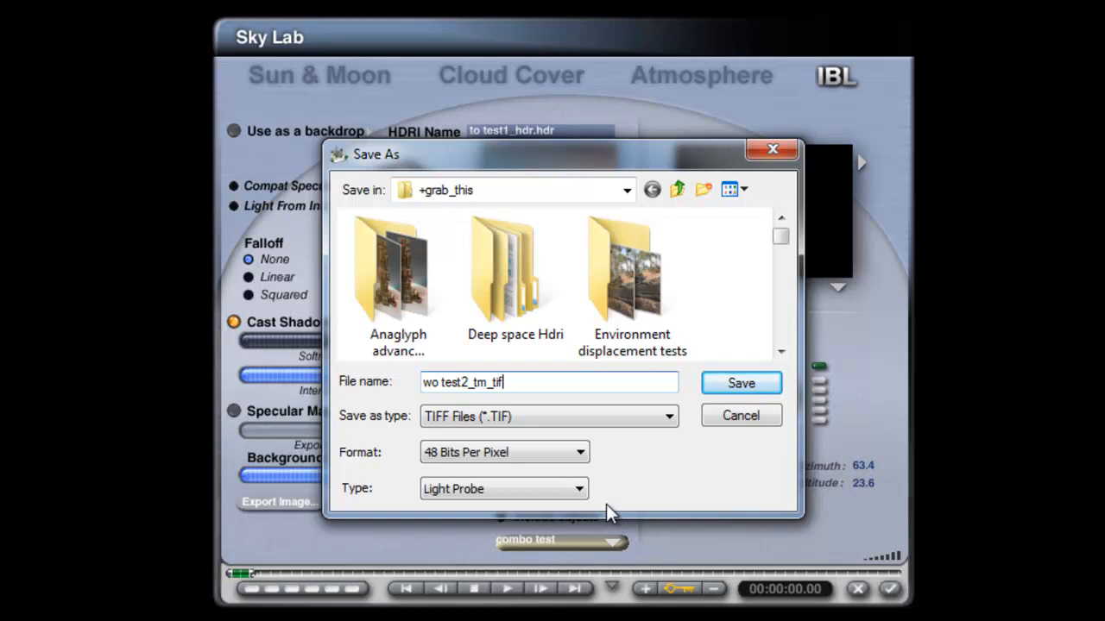
{"action": "left_click", "coordinate": [747, 388]}
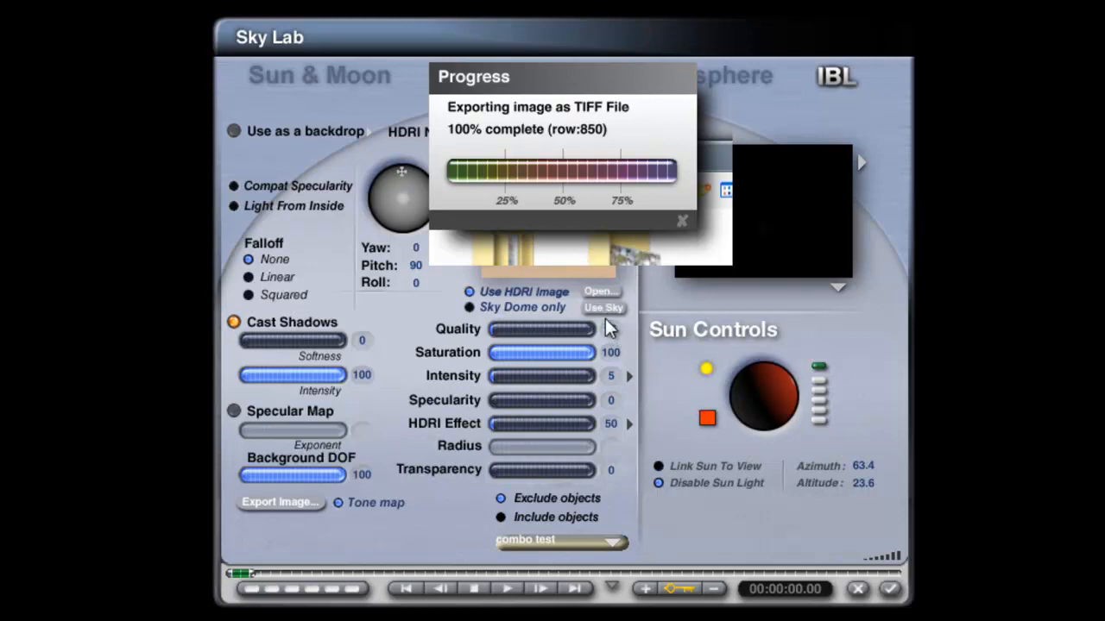
Step: Lower the intensity of the loaded HDRI to 0
{"action": "left_click_drag", "start_coordinate": [524, 375], "coordinate": [489, 374]}
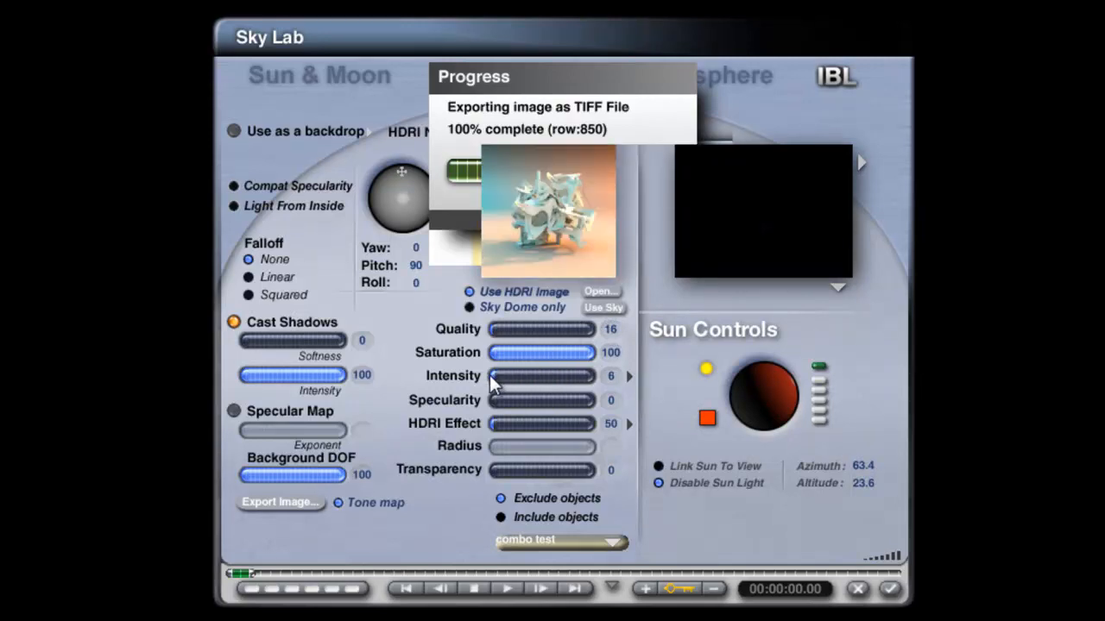
{"action": "left_click", "coordinate": [610, 374]}
{"action": "type", "text": "1"}
{"action": "key", "text": "Return"}
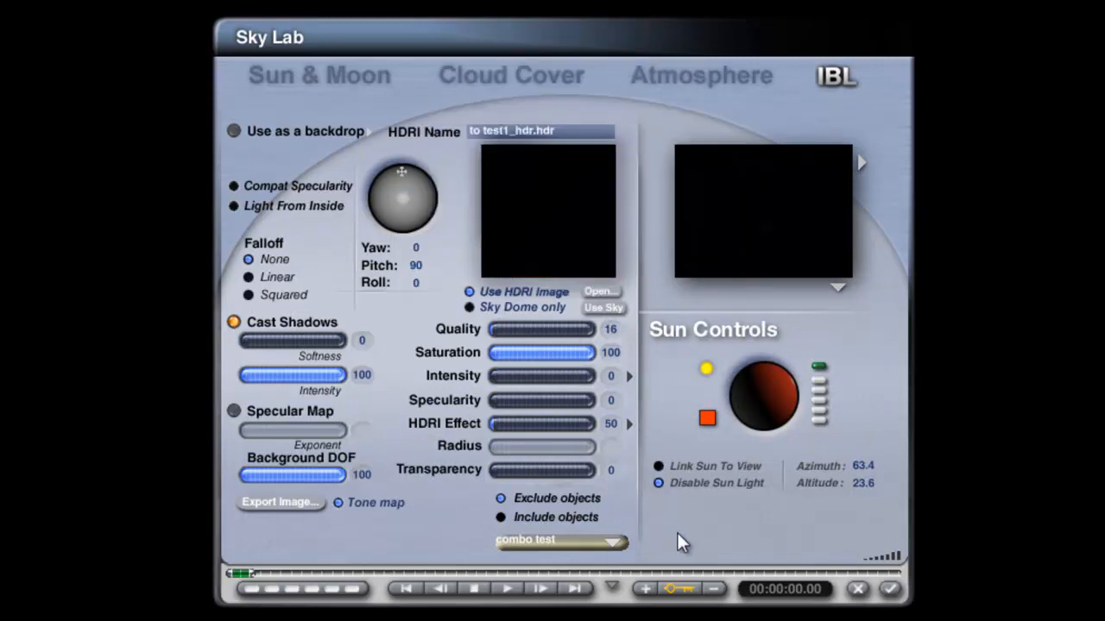
Step: Try intensities of 2 and 3 for the loaded HDRI image
{"action": "left_click", "coordinate": [610, 376]}
{"action": "type", "text": "2"}
{"action": "key", "text": "Return"}
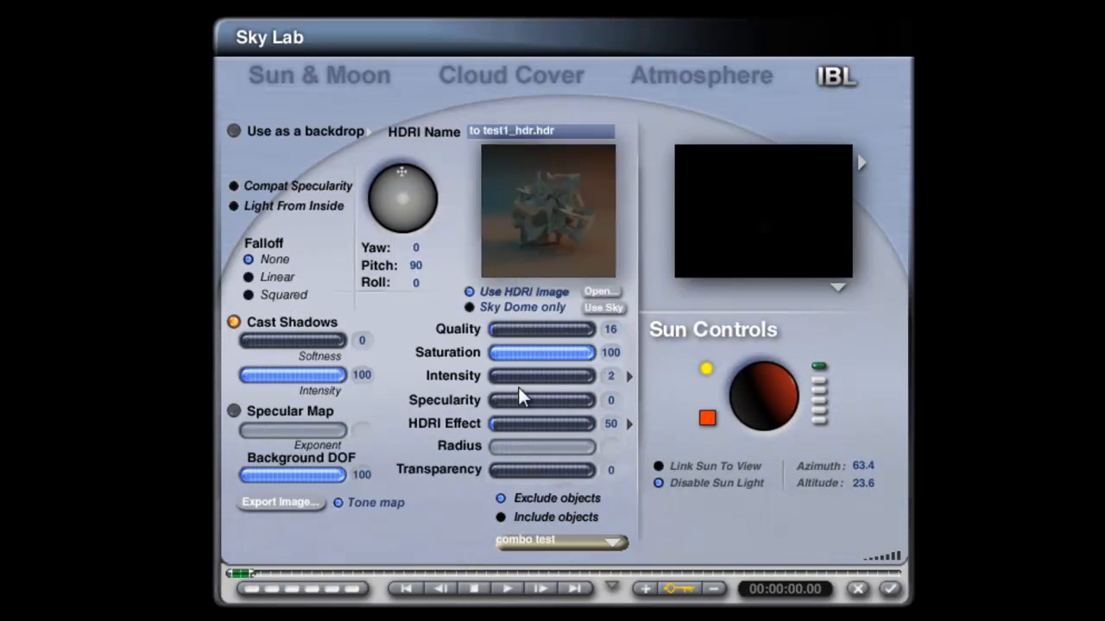
{"action": "left_click", "coordinate": [606, 377]}
{"action": "type", "text": "3"}
{"action": "key", "text": "Return"}
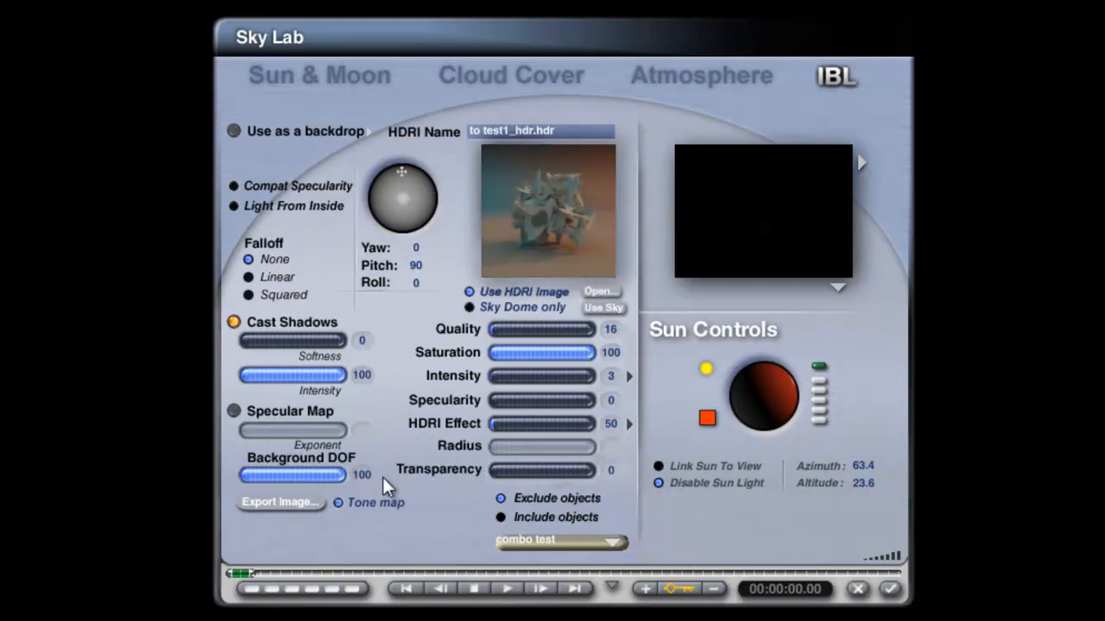
Step: Turn off tone mapping for the loaded HDRI to compare it with the tone-mapped version
{"action": "left_click", "coordinate": [338, 502]}
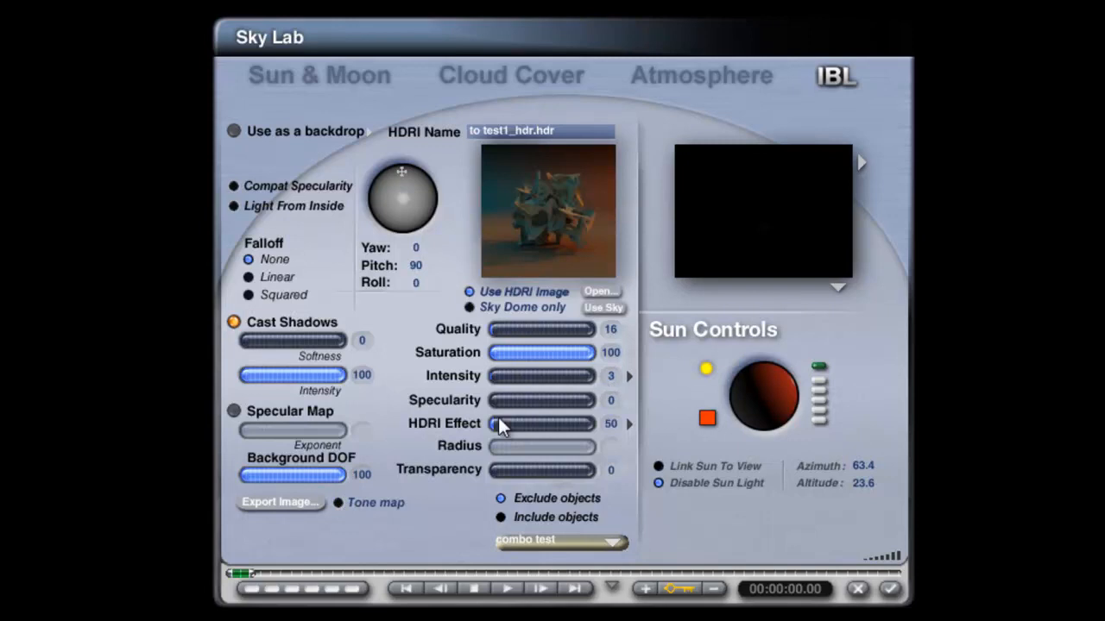
{"action": "left_click", "coordinate": [315, 502]}
{"action": "left_click", "coordinate": [732, 415]}
{"action": "left_click", "coordinate": [338, 502]}
{"action": "left_click", "coordinate": [338, 502]}
{"action": "left_click", "coordinate": [338, 502]}
Step: Raise the intensity of the loaded HDRI without tone mapping, setting it to 10
{"action": "left_click", "coordinate": [500, 378]}
{"action": "left_click", "coordinate": [513, 377]}
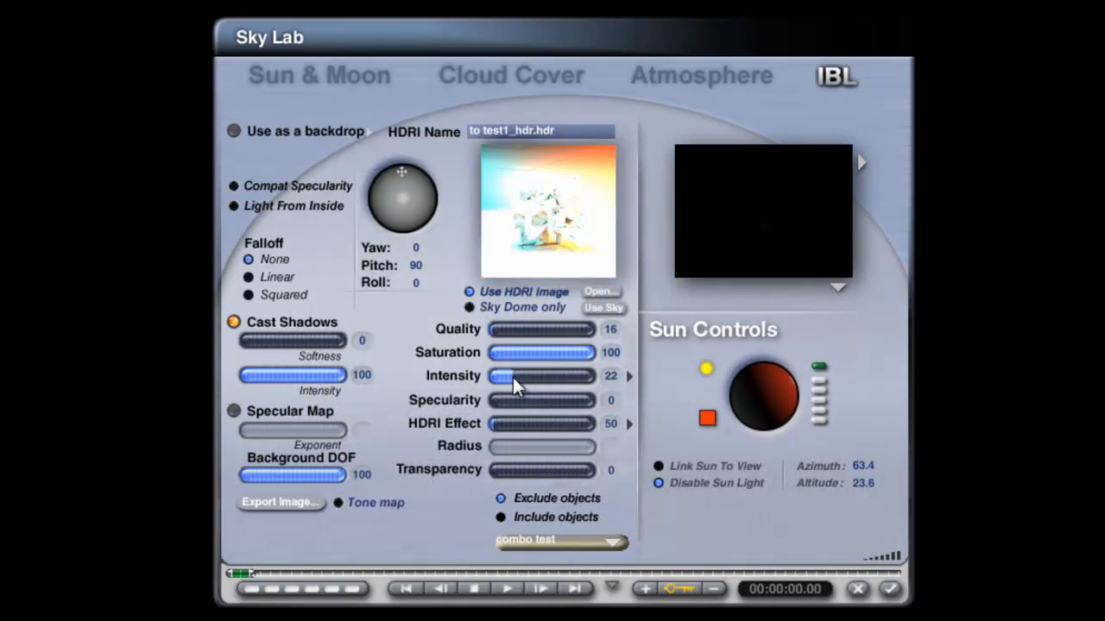
{"action": "left_click", "coordinate": [339, 502]}
{"action": "left_click_drag", "start_coordinate": [509, 377], "coordinate": [500, 377]}
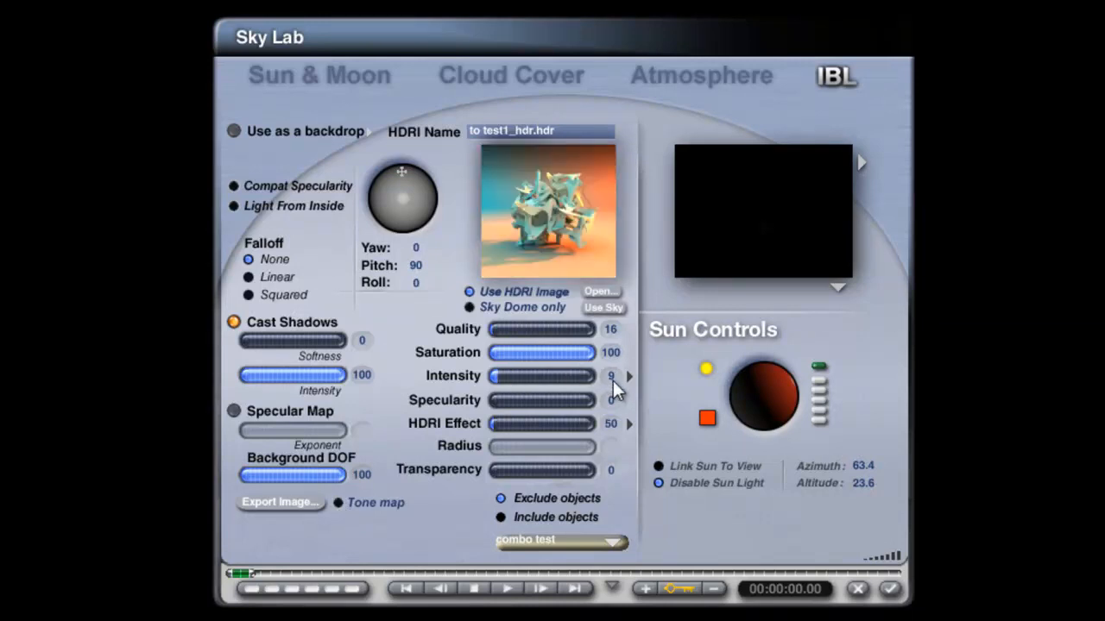
{"action": "type", "text": "10"}
{"action": "key", "text": "Return"}
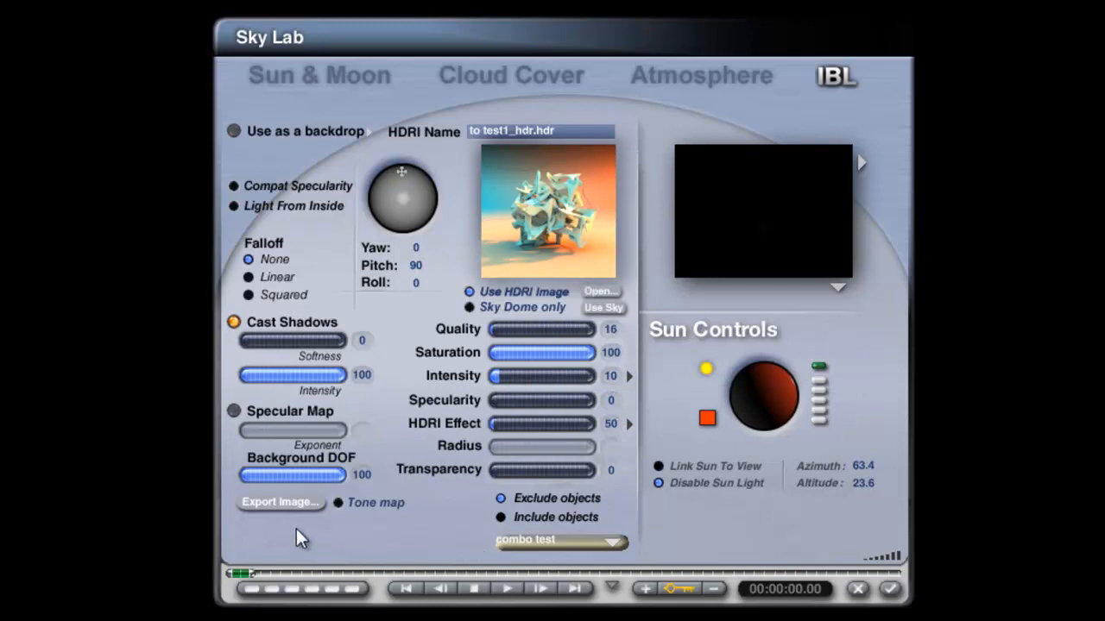
Step: Export the brightened HDRI as a 48 bits per pixel TIFF light probe named wo test2_intense
{"action": "left_click", "coordinate": [279, 502]}
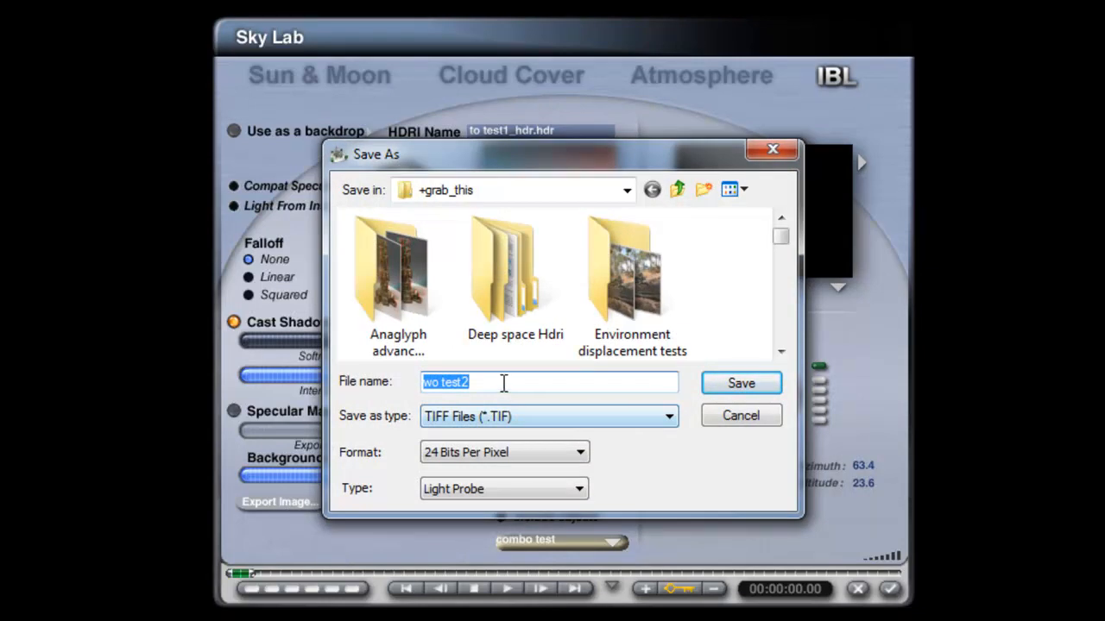
{"action": "left_click", "coordinate": [580, 454]}
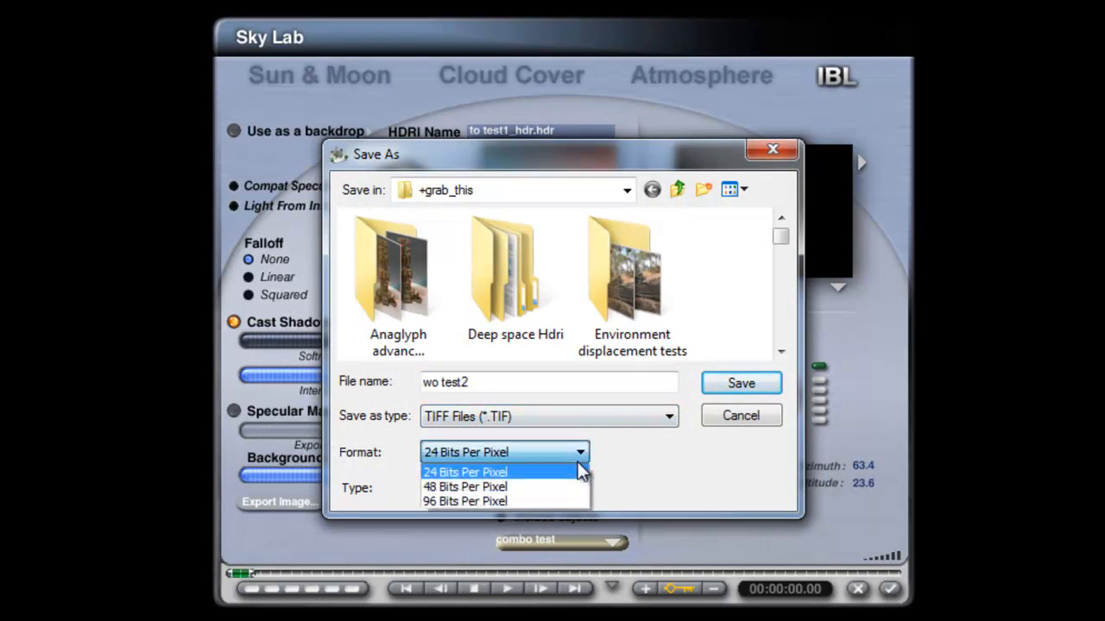
{"action": "left_click", "coordinate": [542, 485]}
{"action": "left_click", "coordinate": [501, 383]}
{"action": "type", "text": "_intense"}
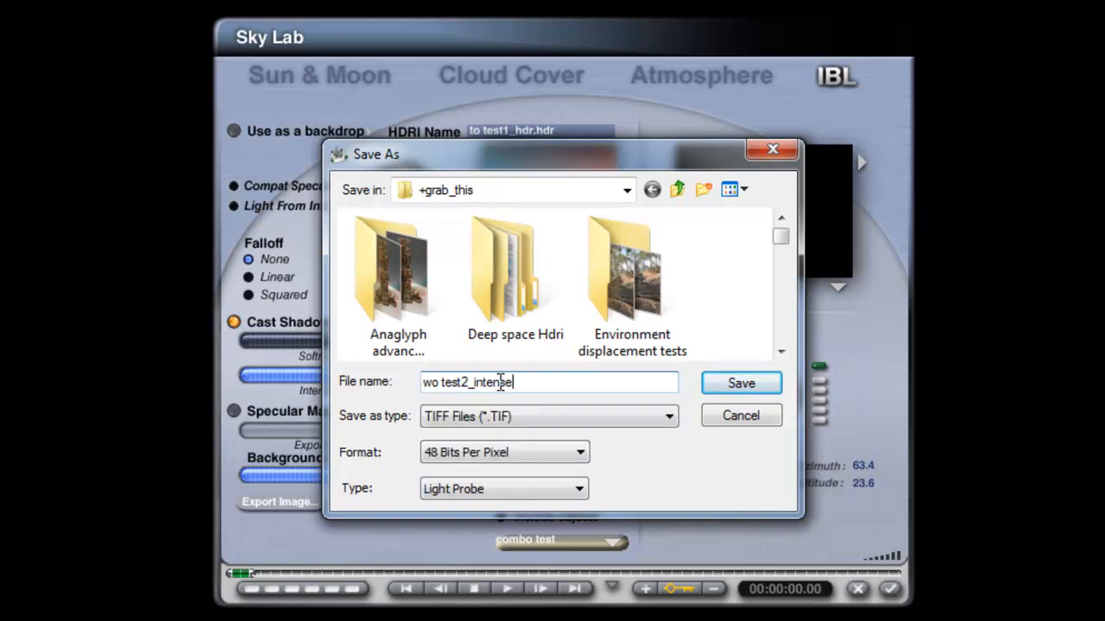
{"action": "key", "text": "Return"}
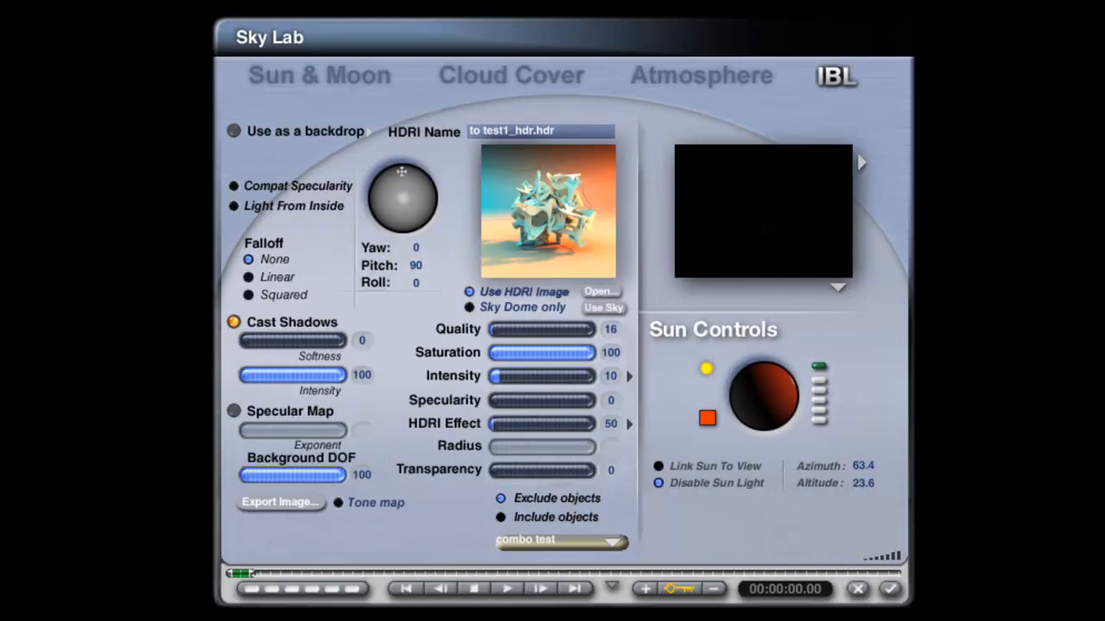
Step: Load wo test2_hdr as the HDRI image and set its intensity to 5
{"action": "left_click", "coordinate": [603, 294]}
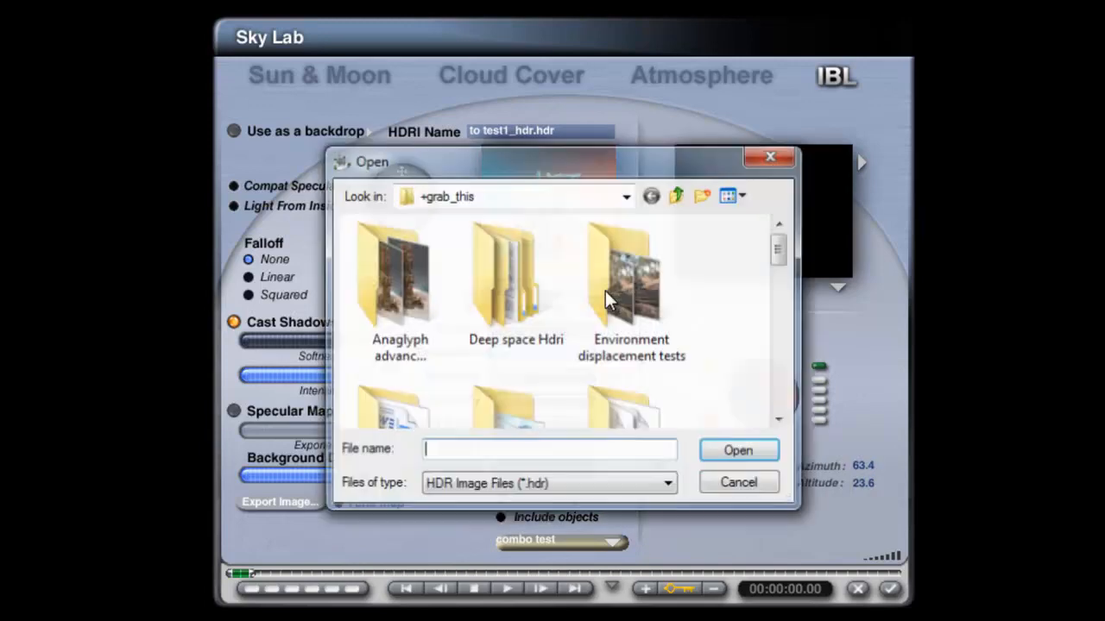
{"action": "left_click_drag", "start_coordinate": [780, 246], "coordinate": [784, 423]}
{"action": "left_click", "coordinate": [417, 397]}
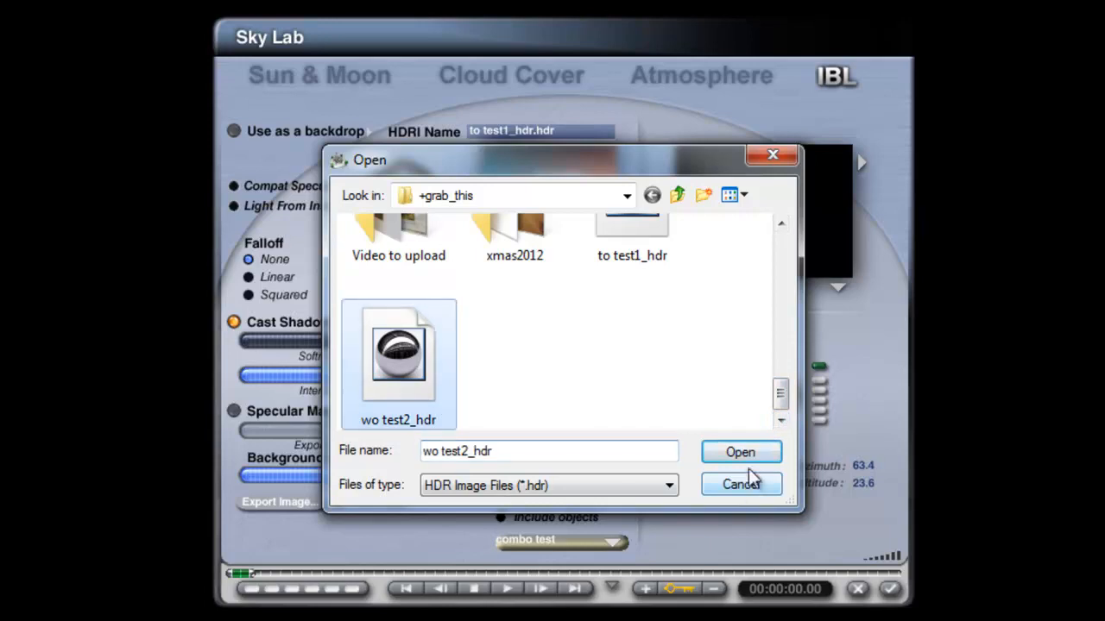
{"action": "left_click", "coordinate": [741, 454]}
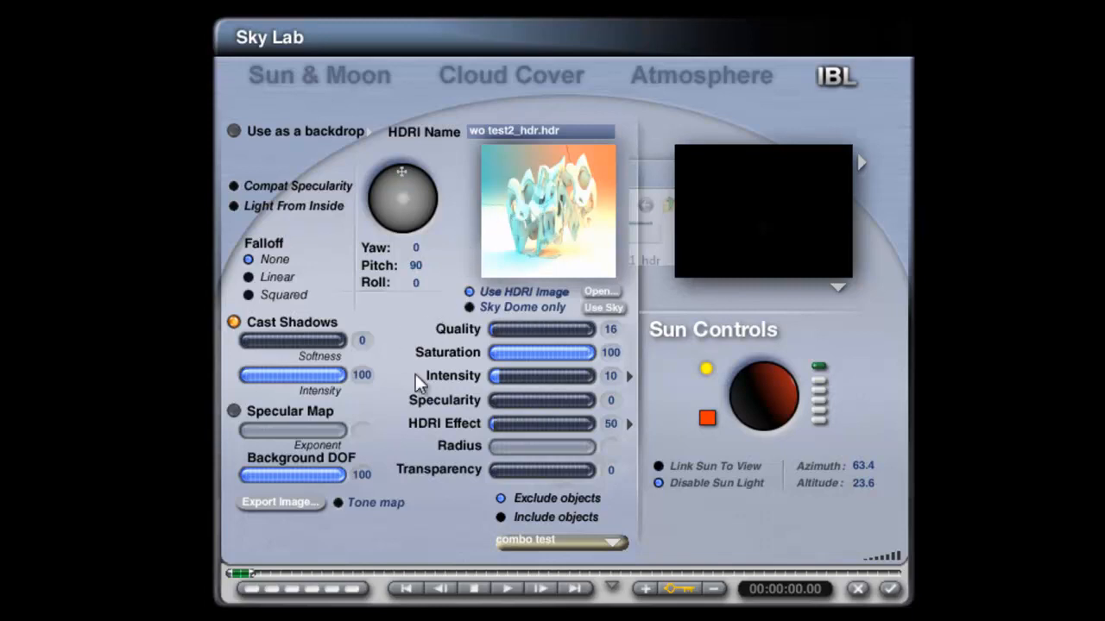
{"action": "left_click", "coordinate": [615, 380]}
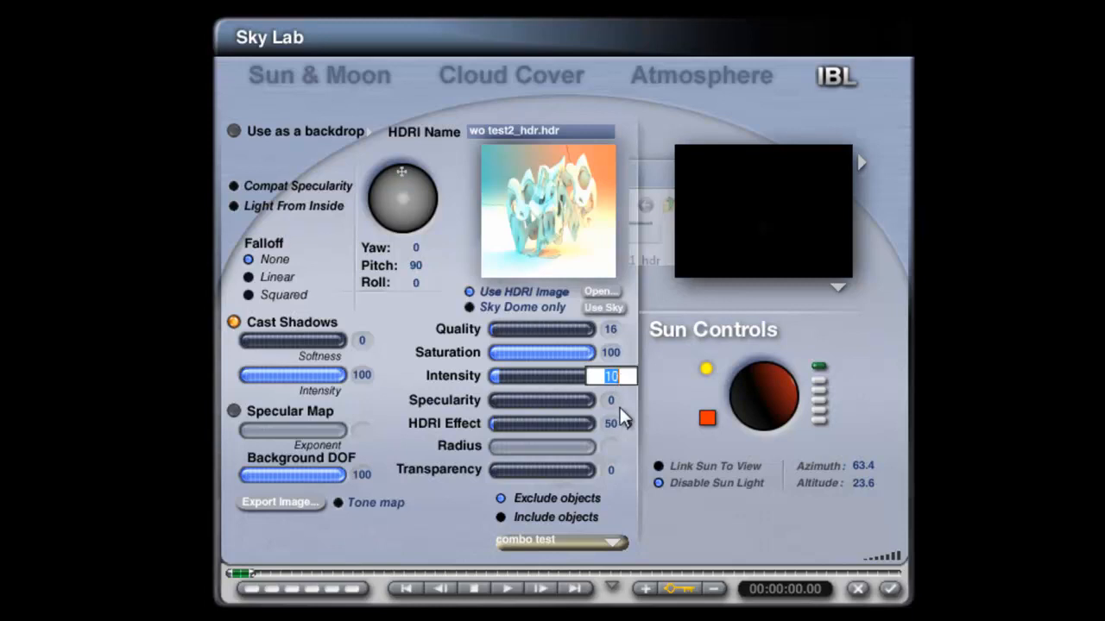
{"action": "type", "text": "5"}
{"action": "key", "text": "Return"}
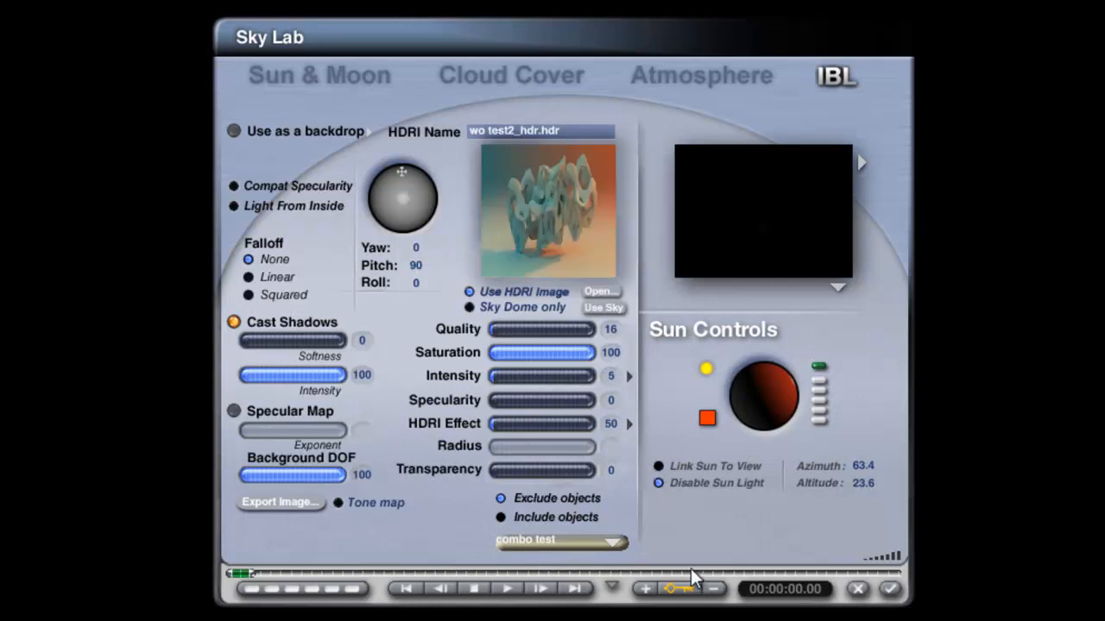
Step: Try to tone map wo test2_hdr and export it as a spherical 48 bits per pixel TIFF named wo test2_sm_tm
{"action": "left_click", "coordinate": [338, 503]}
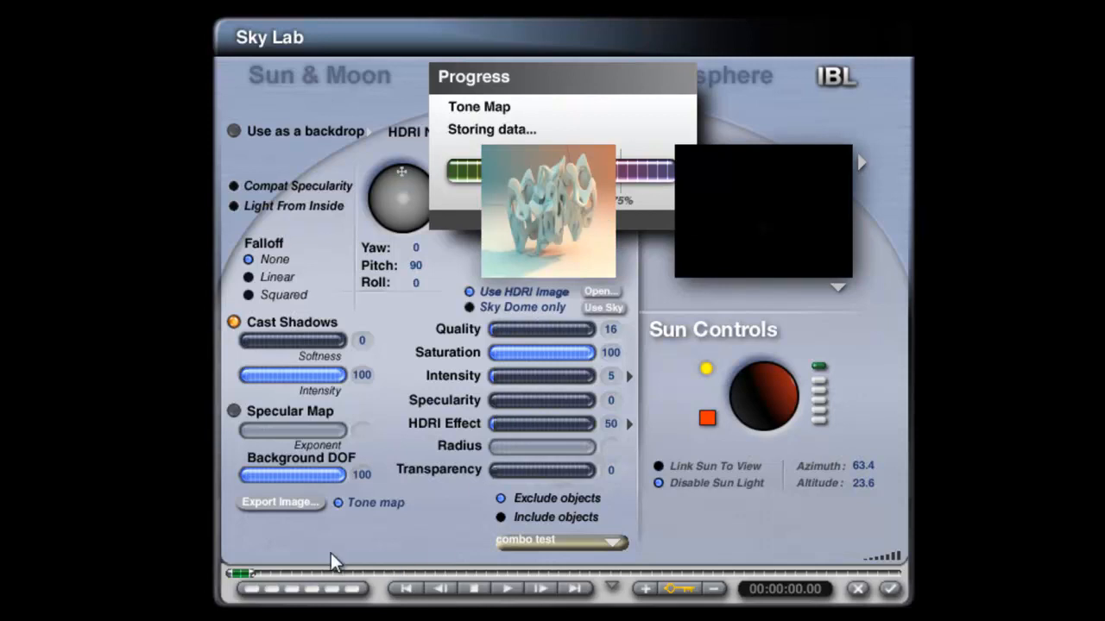
{"action": "left_click", "coordinate": [304, 503]}
{"action": "left_click", "coordinate": [577, 489]}
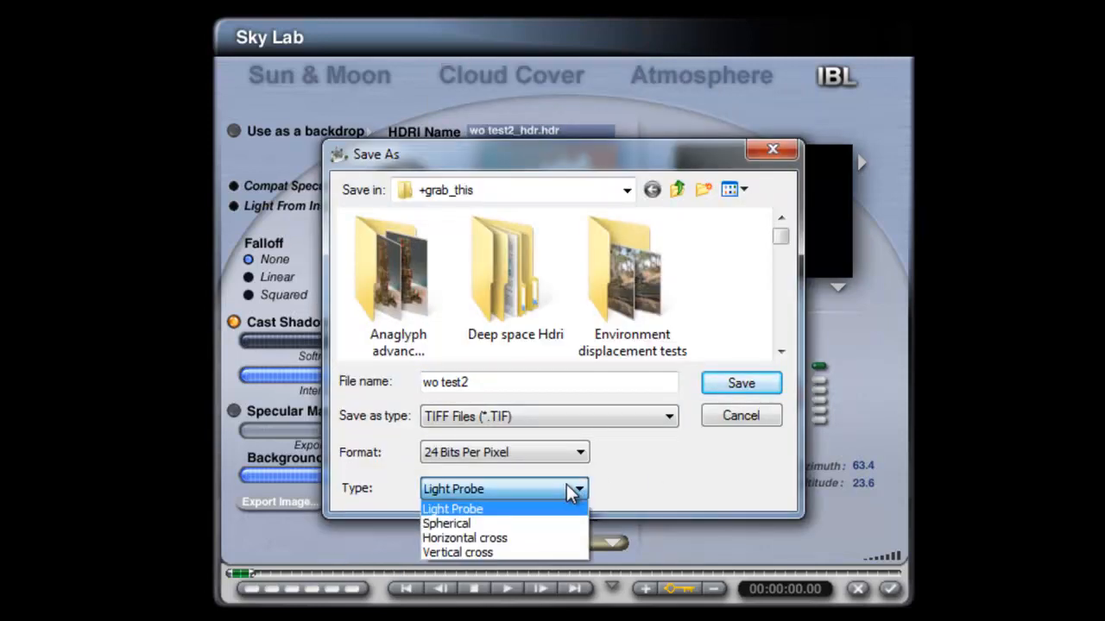
{"action": "left_click", "coordinate": [516, 523]}
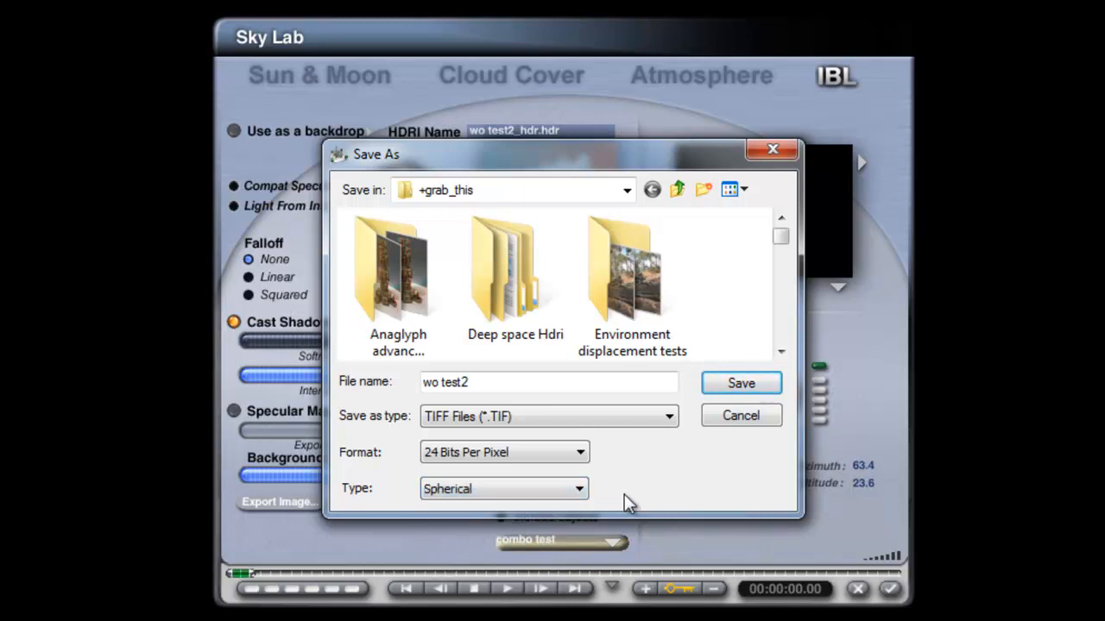
{"action": "left_click", "coordinate": [577, 462]}
{"action": "left_click", "coordinate": [544, 482]}
{"action": "type", "text": "_sm_tm"}
{"action": "left_click", "coordinate": [741, 383]}
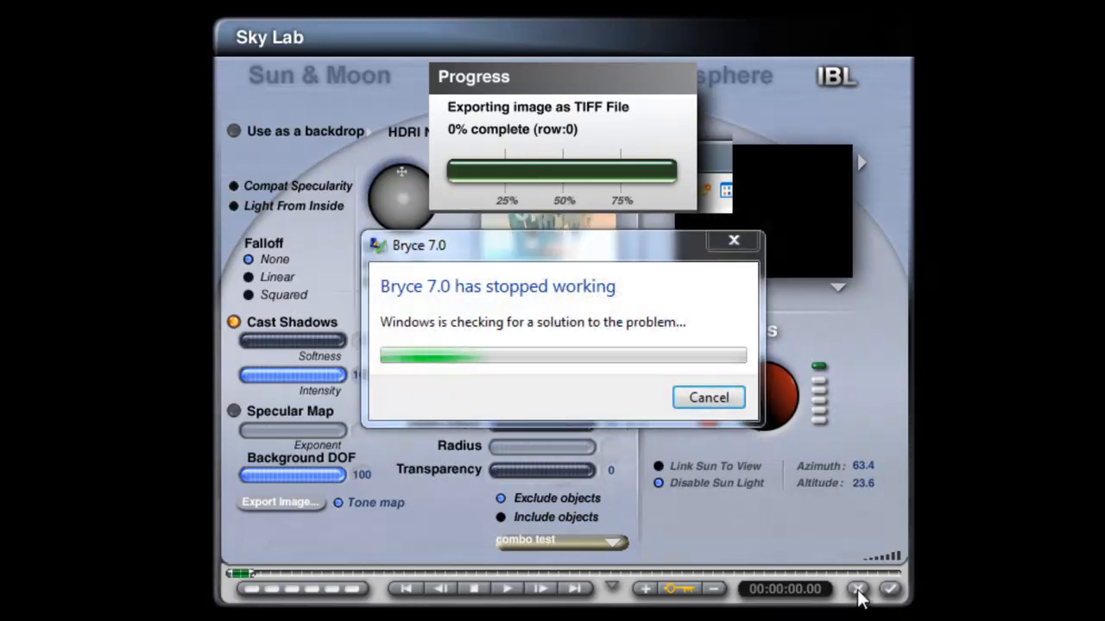
{"action": "left_click", "coordinate": [709, 398]}
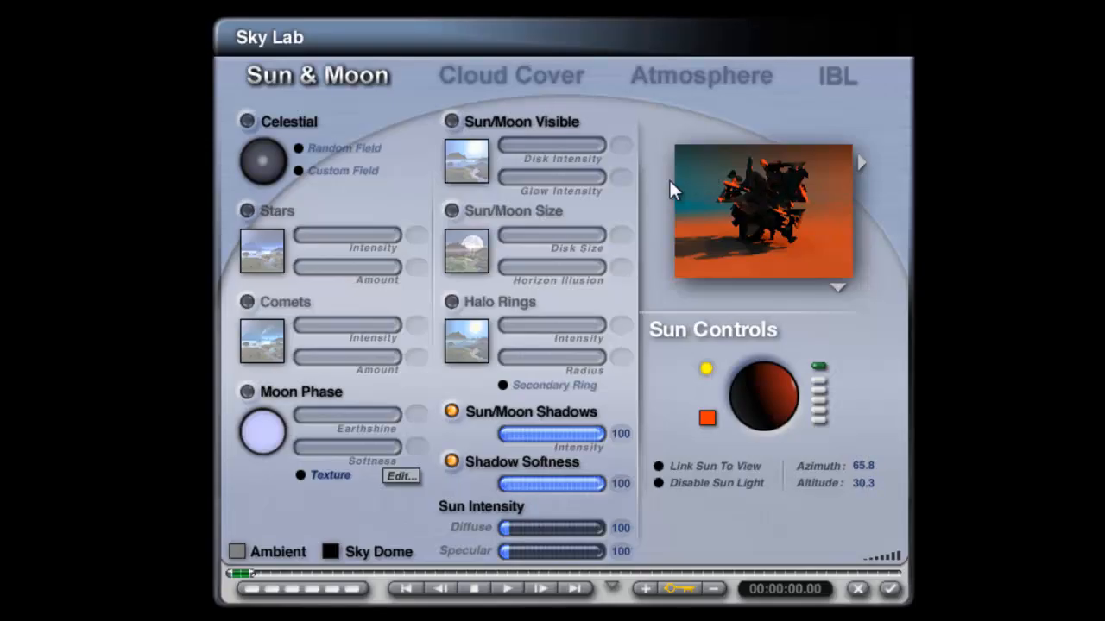
Step: Reload wo test2_hdr as the HDRI image in the Sky Lab's image-based lighting settings
{"action": "left_click", "coordinate": [835, 75]}
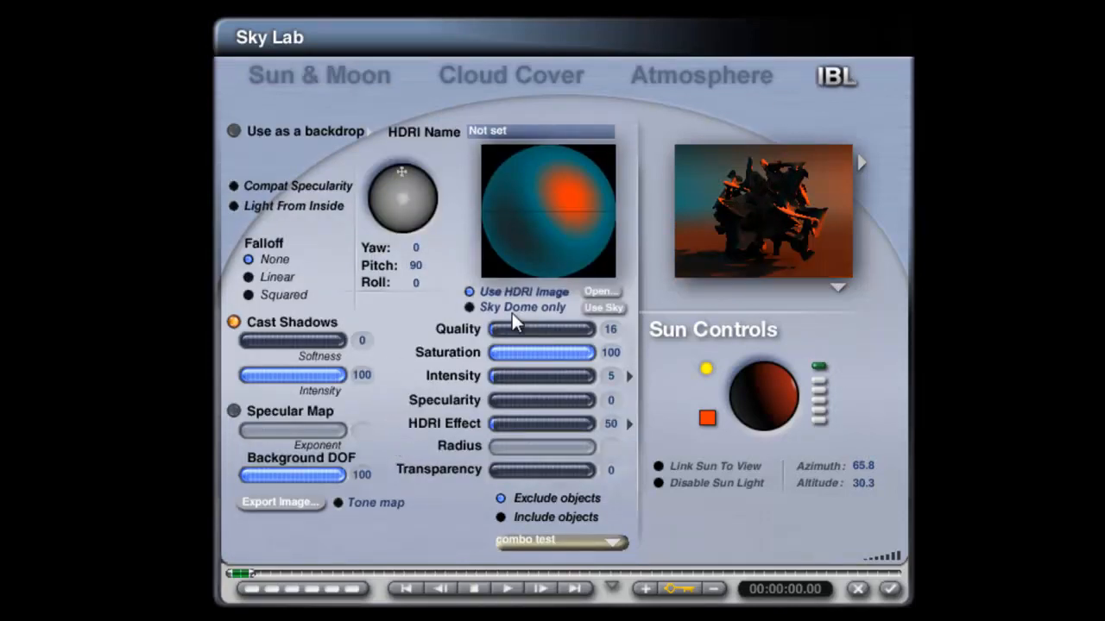
{"action": "left_click", "coordinate": [601, 292]}
{"action": "left_click_drag", "start_coordinate": [788, 233], "coordinate": [781, 394]}
{"action": "left_click", "coordinate": [408, 392]}
{"action": "left_click", "coordinate": [776, 454]}
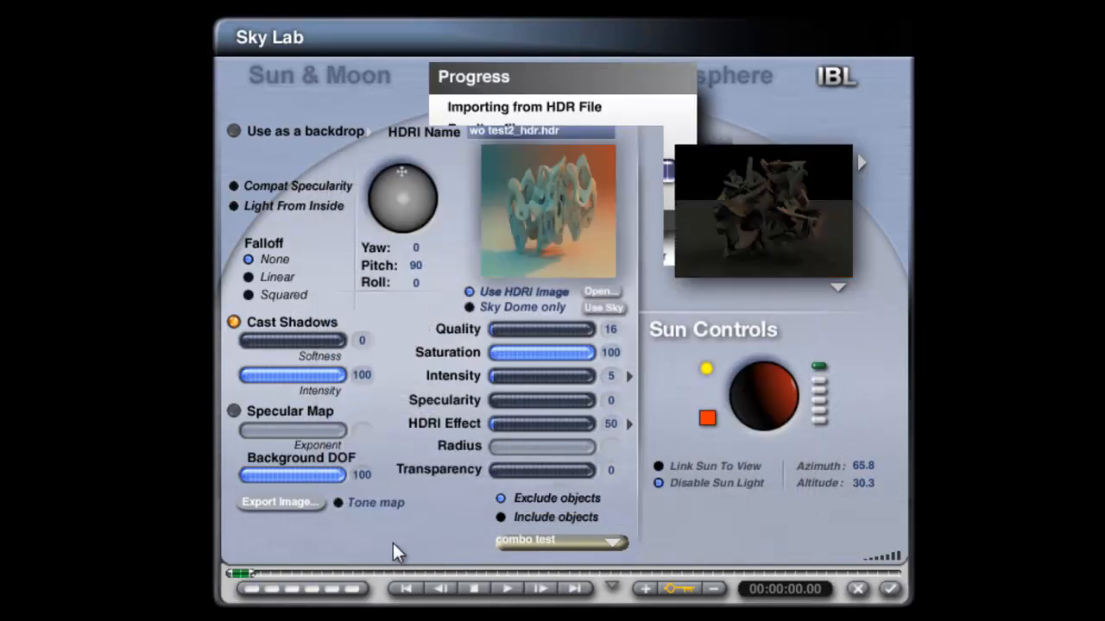
Step: Enable tone mapping for wo test2_hdr and export it as a spherical 48 bits per pixel TIFF named to test1_sm_tm
{"action": "left_click", "coordinate": [344, 505]}
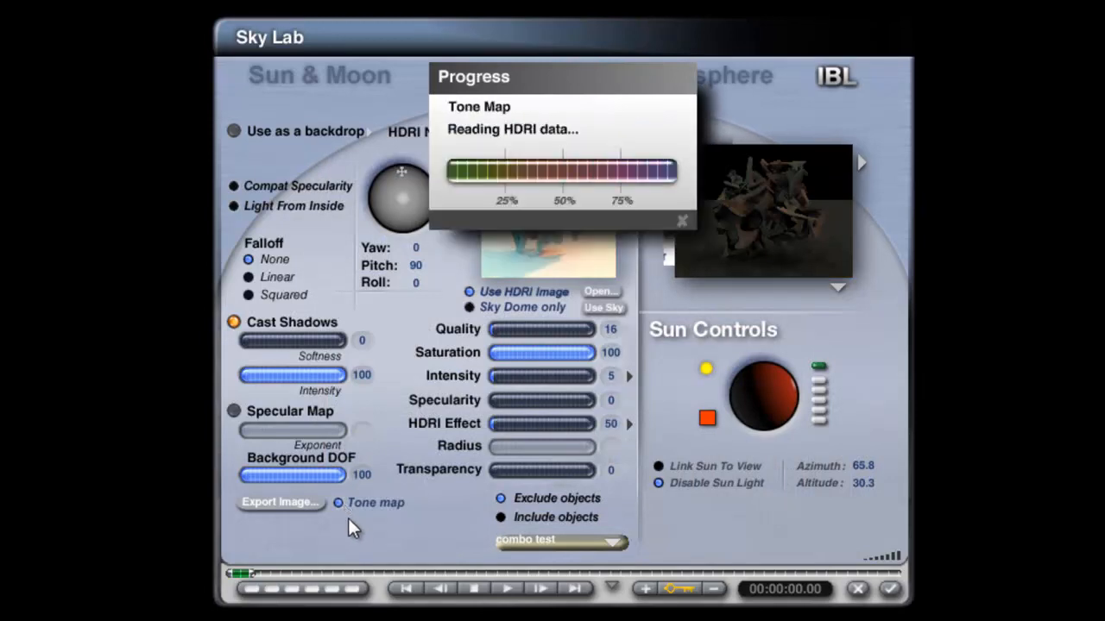
{"action": "left_click", "coordinate": [297, 502]}
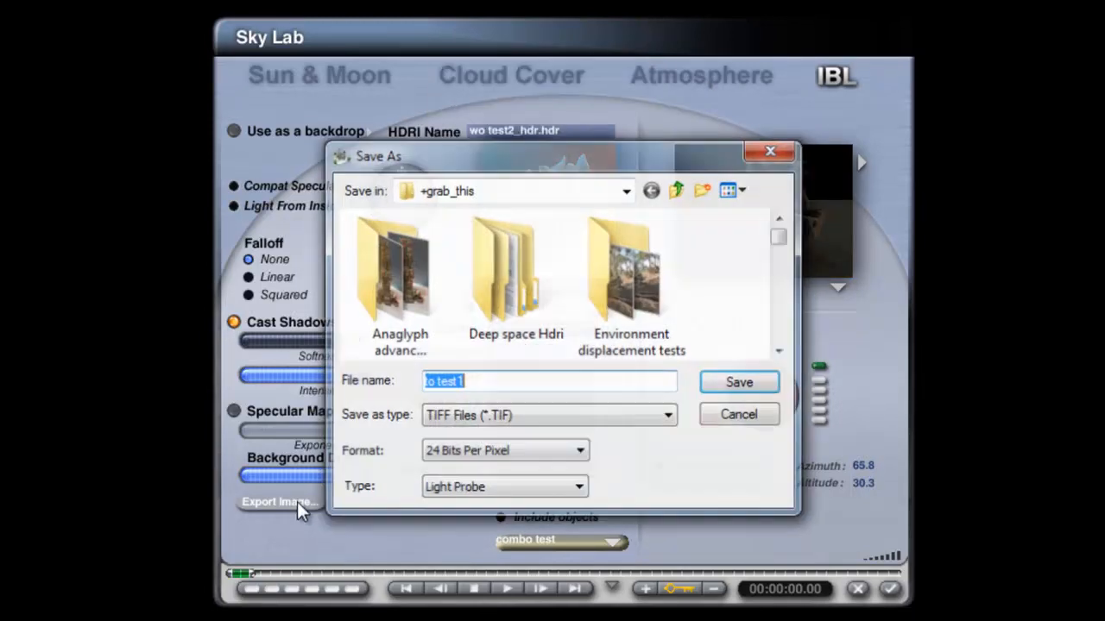
{"action": "left_click", "coordinate": [520, 454]}
{"action": "left_click", "coordinate": [509, 488]}
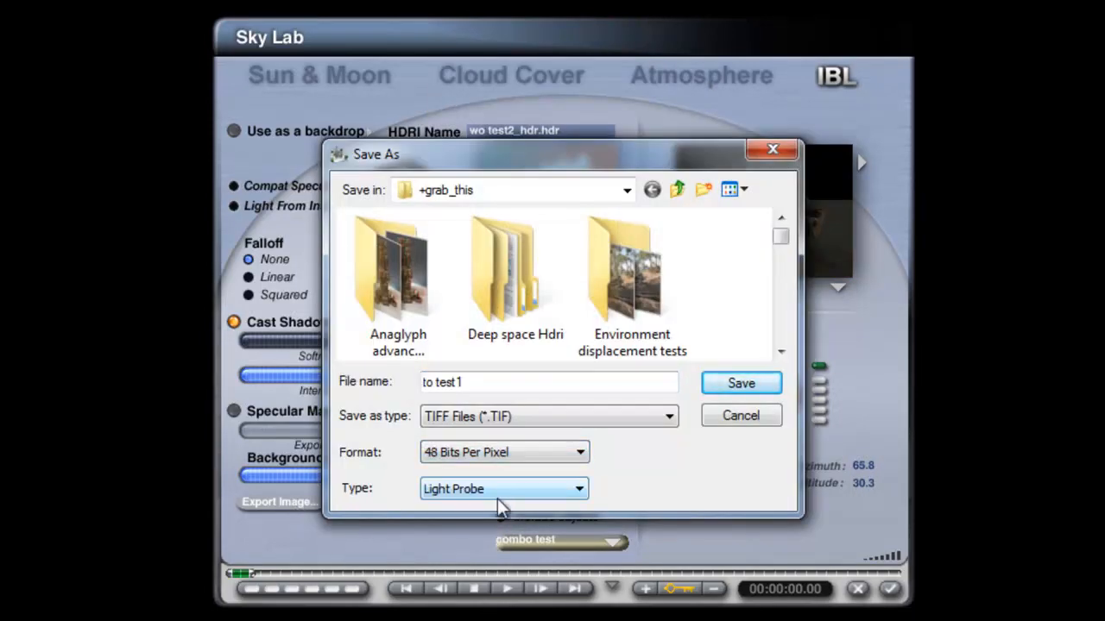
{"action": "left_click", "coordinate": [537, 488]}
{"action": "left_click", "coordinate": [513, 524]}
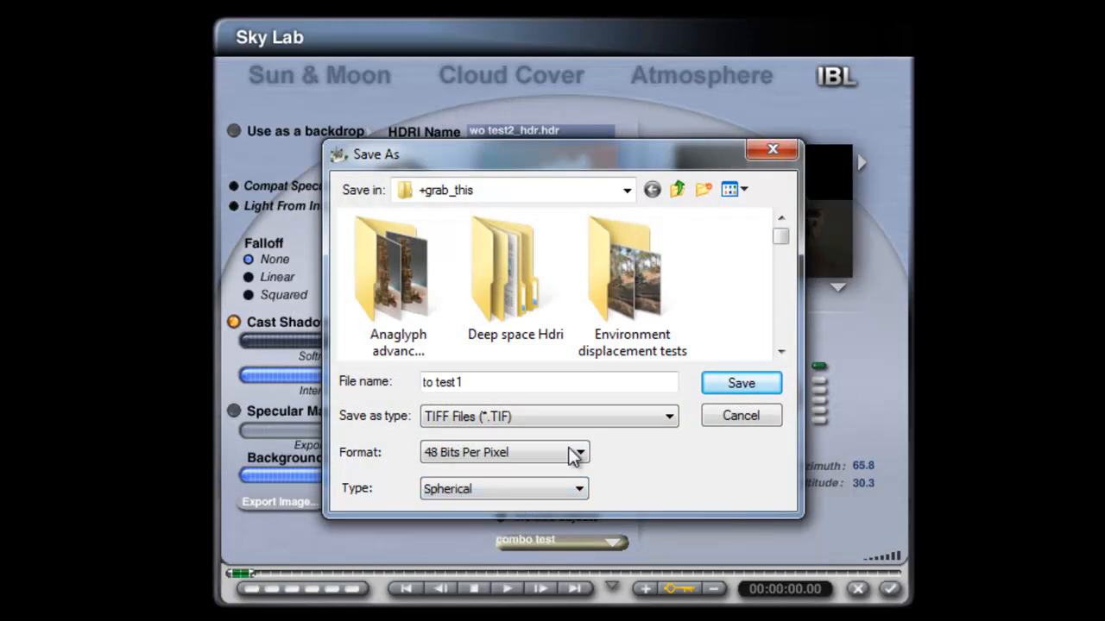
{"action": "left_click", "coordinate": [489, 382]}
{"action": "type", "text": "_sm_tm"}
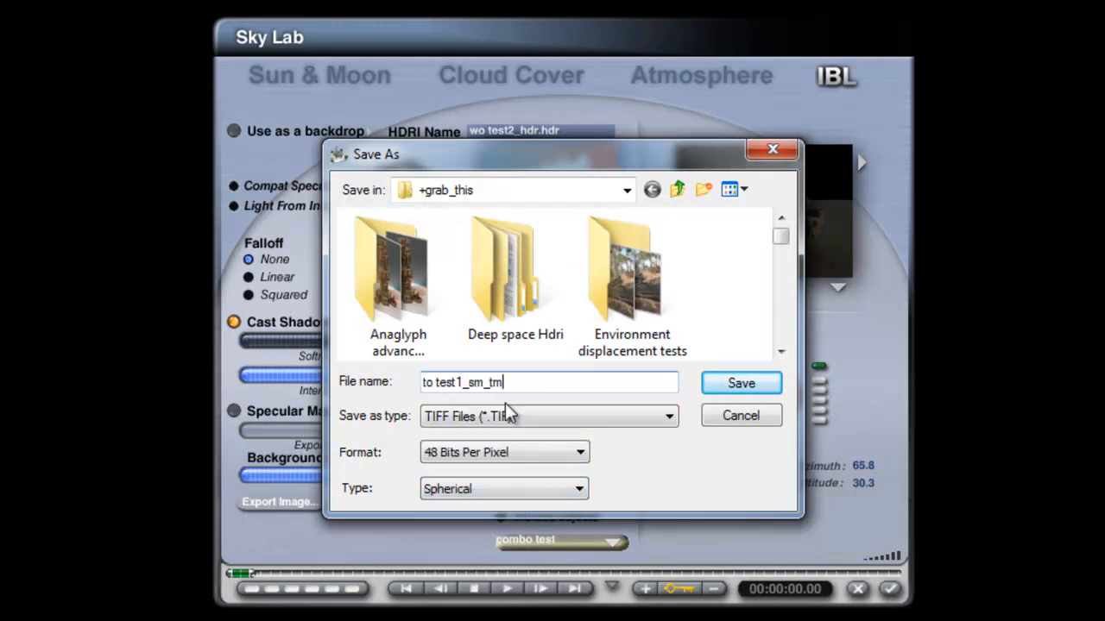
{"action": "left_click", "coordinate": [740, 385]}
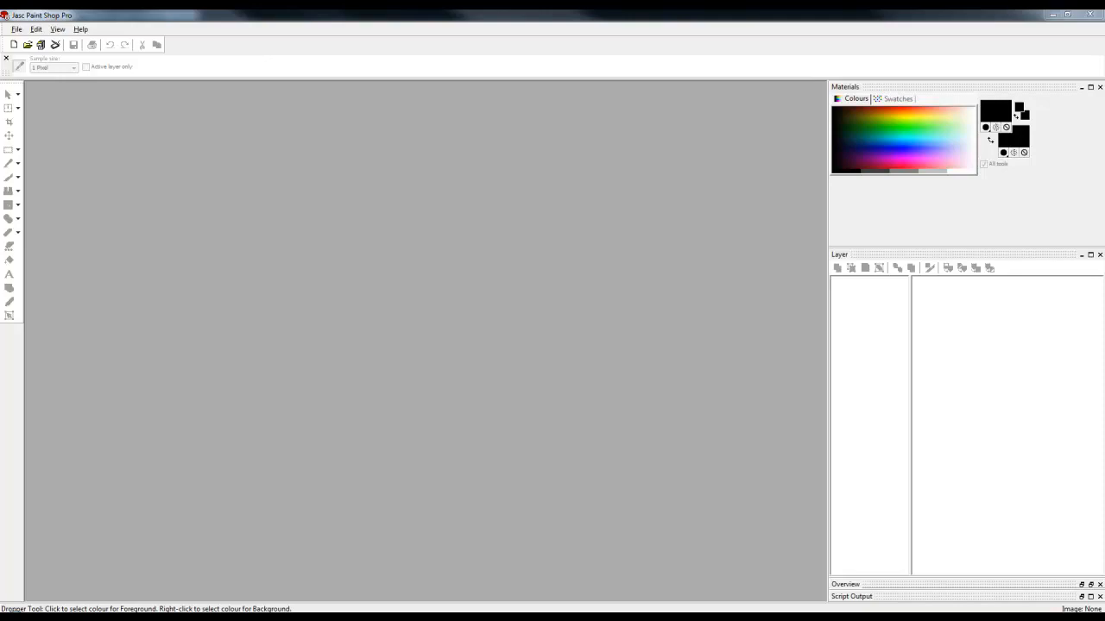
Step: Switch to Paint Shop Pro and apply Fade Correction to the to test1 render using the last used settings
{"action": "left_click_drag", "start_coordinate": [455, 292], "coordinate": [456, 293]}
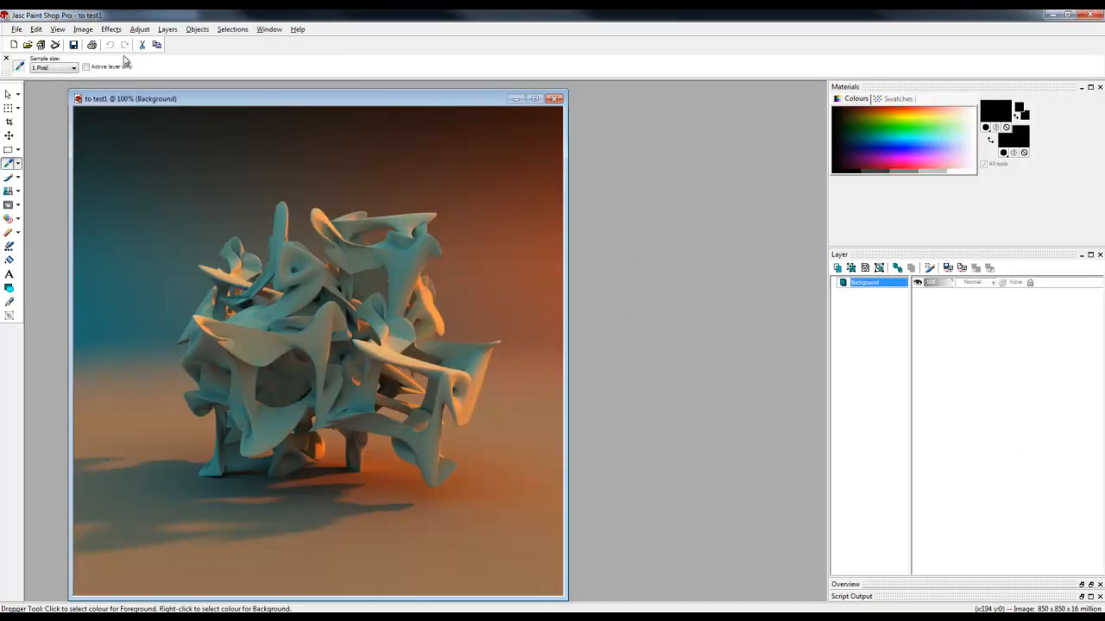
{"action": "left_click", "coordinate": [110, 28]}
{"action": "mouse_move", "coordinate": [139, 28]}
{"action": "mouse_move", "coordinate": [167, 43]}
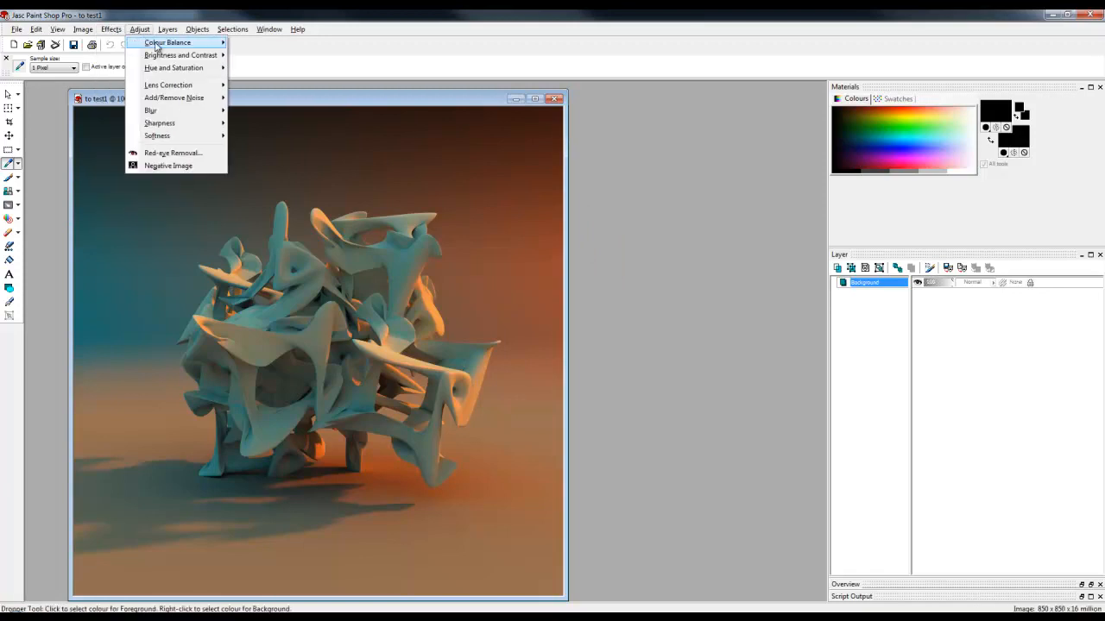
{"action": "left_click", "coordinate": [273, 98]}
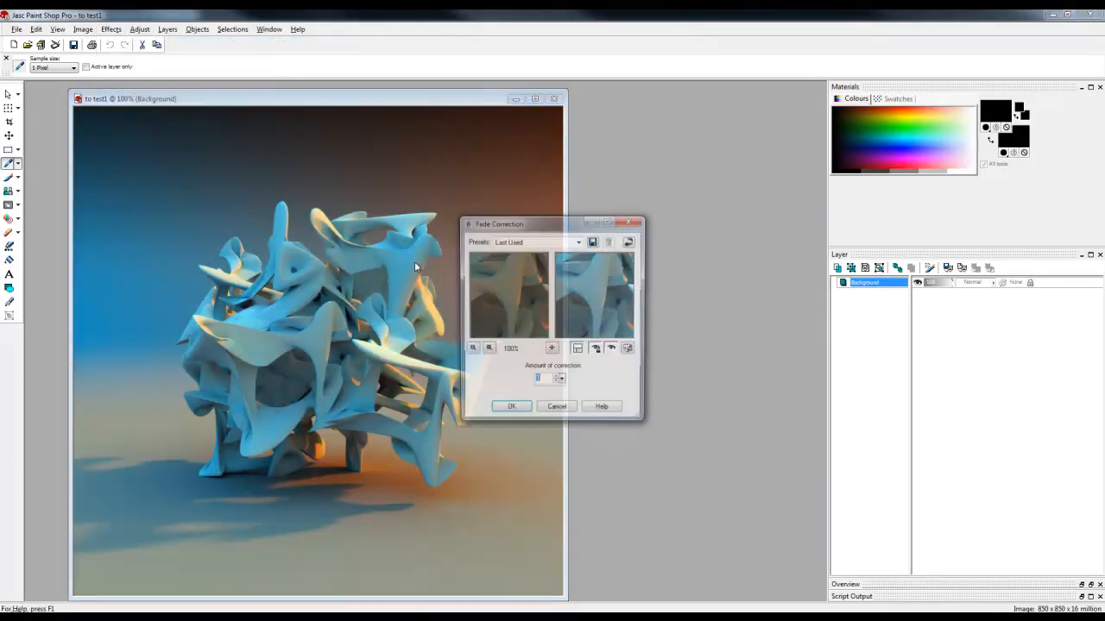
{"action": "left_click", "coordinate": [510, 411]}
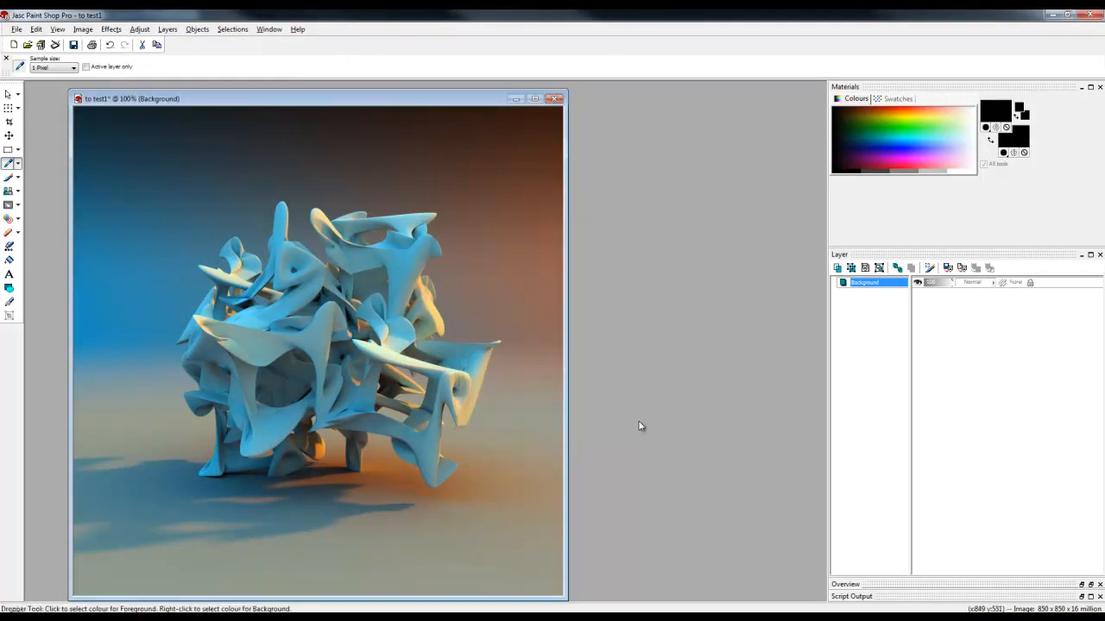
Step: Close to test1 without saving its changes and reposition the to test1_tif image window in the workspace
{"action": "left_click", "coordinate": [553, 98]}
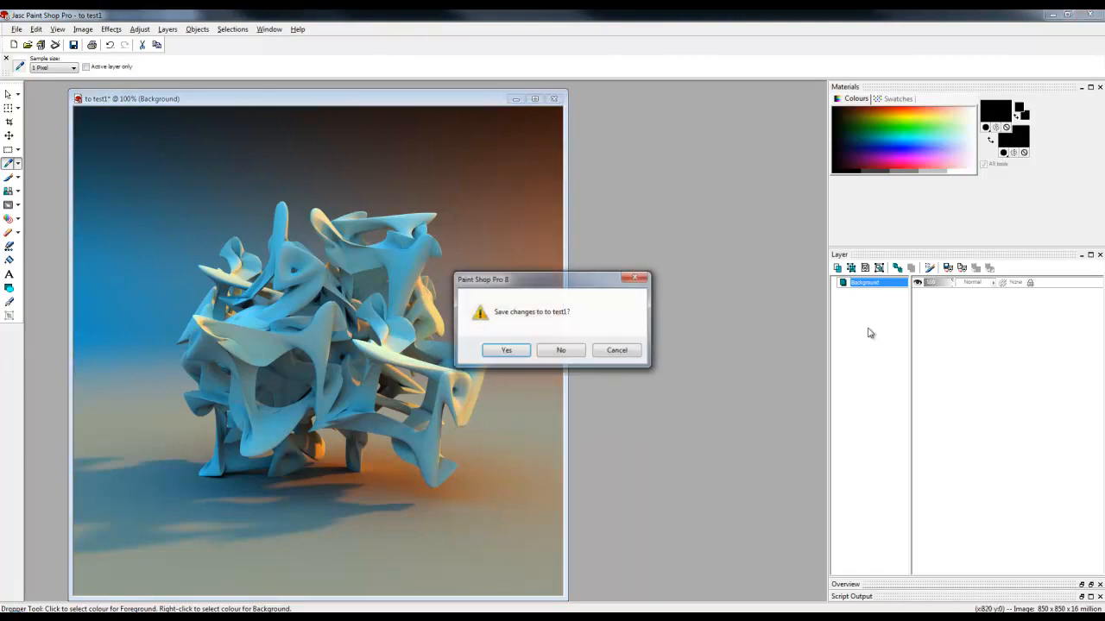
{"action": "left_click", "coordinate": [563, 351]}
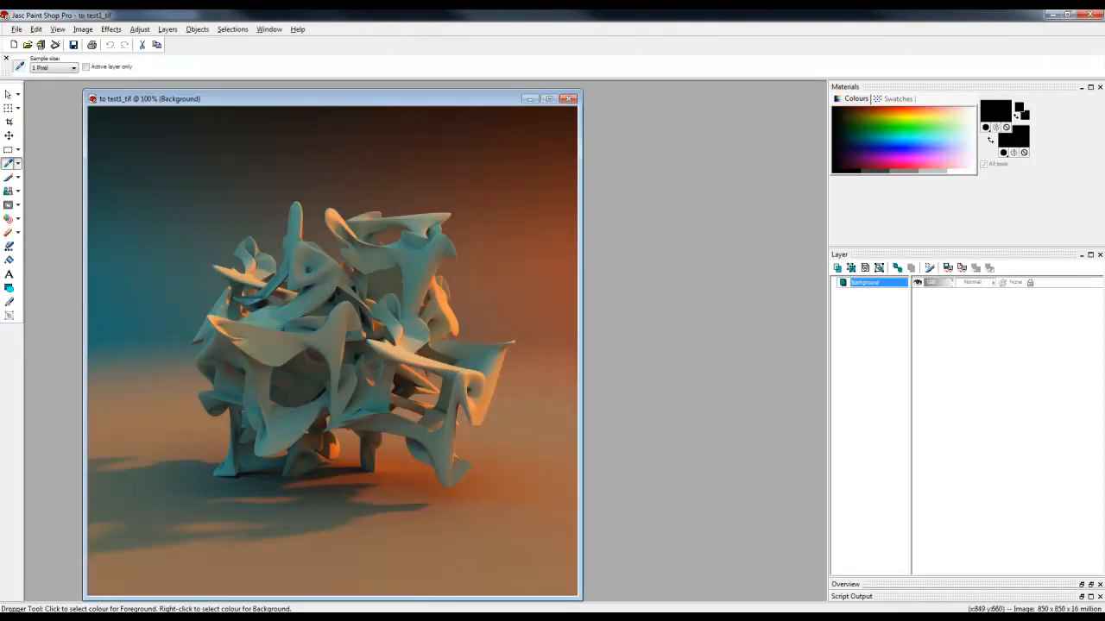
{"action": "left_click_drag", "start_coordinate": [308, 97], "coordinate": [501, 96]}
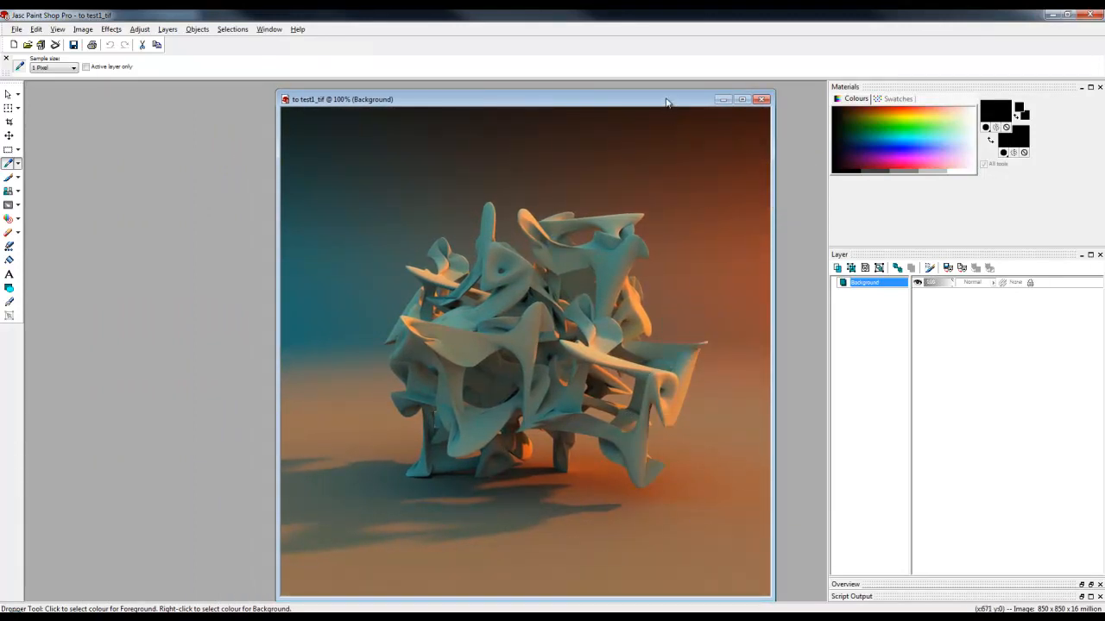
Step: Lay out the wo test2_intense and wo test2_tm_tif images side by side for comparison and close all open images
{"action": "left_click", "coordinate": [753, 97]}
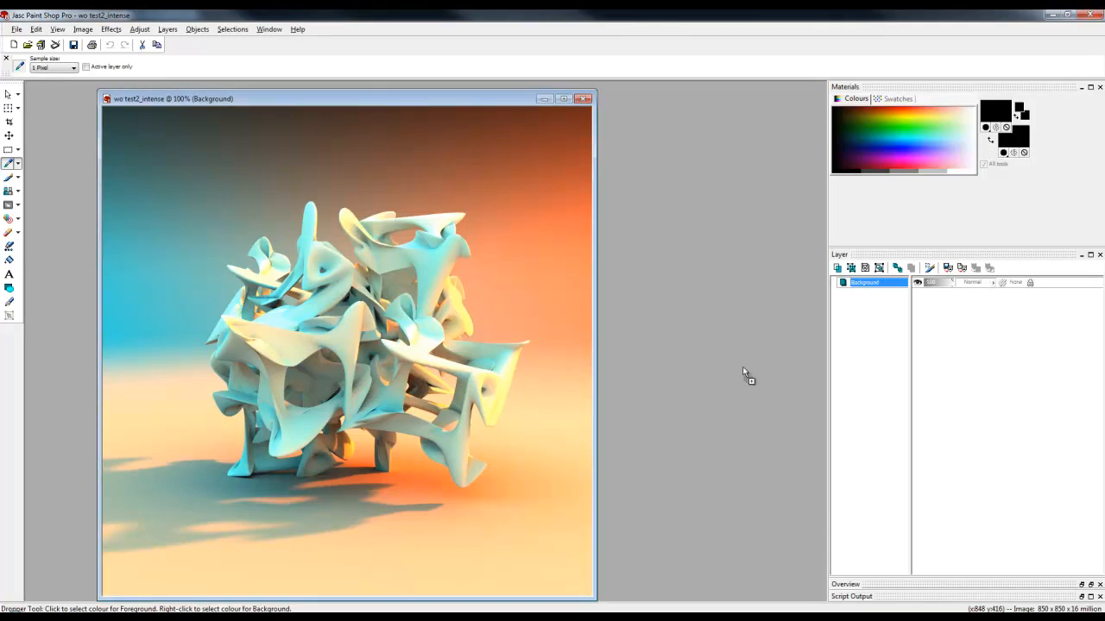
{"action": "left_click_drag", "start_coordinate": [359, 99], "coordinate": [599, 99]}
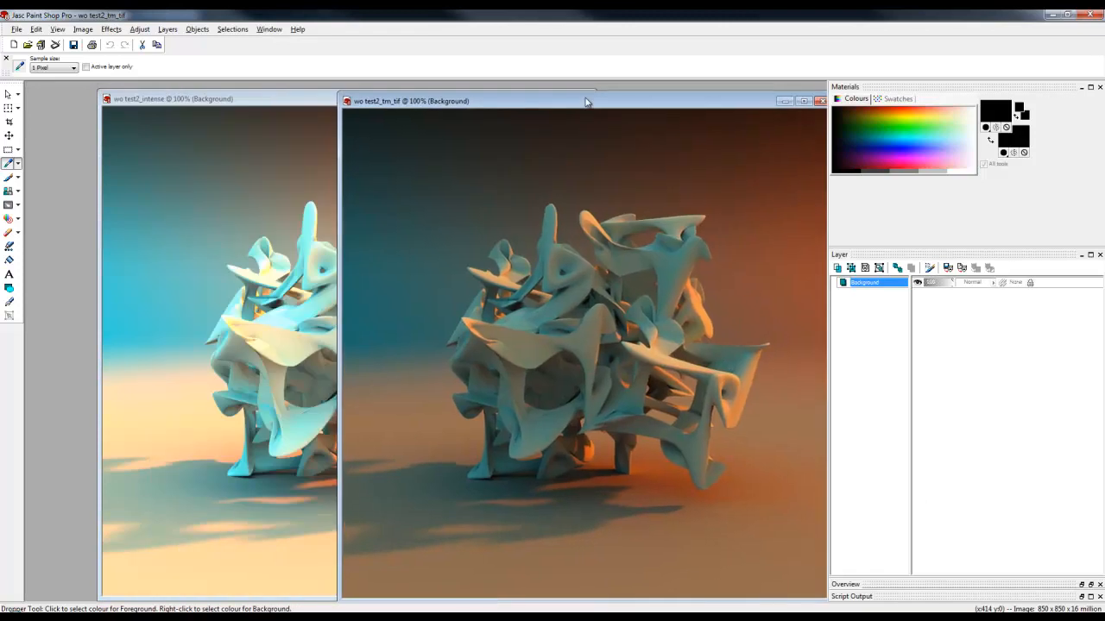
{"action": "left_click_drag", "start_coordinate": [303, 95], "coordinate": [277, 87]}
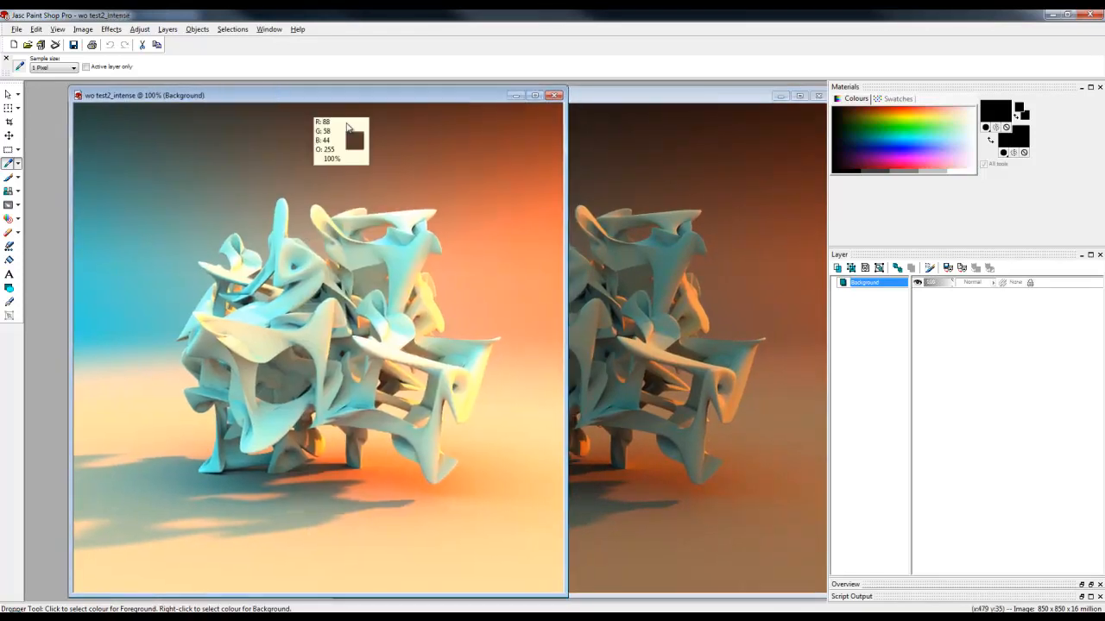
{"action": "left_click", "coordinate": [617, 101]}
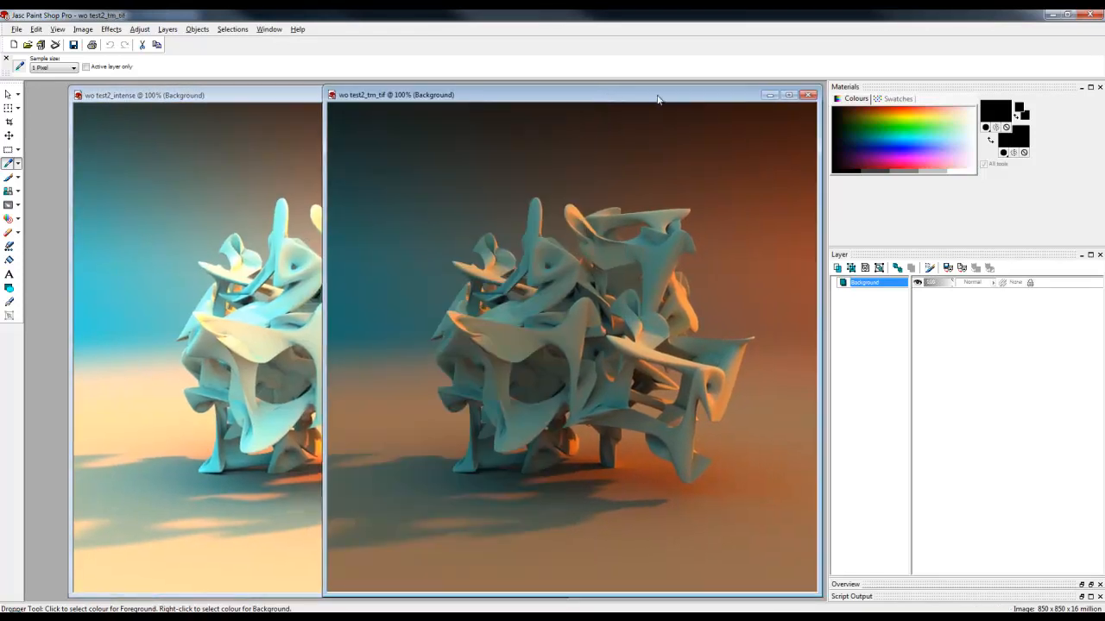
{"action": "left_click", "coordinate": [806, 95]}
{"action": "left_click", "coordinate": [559, 96]}
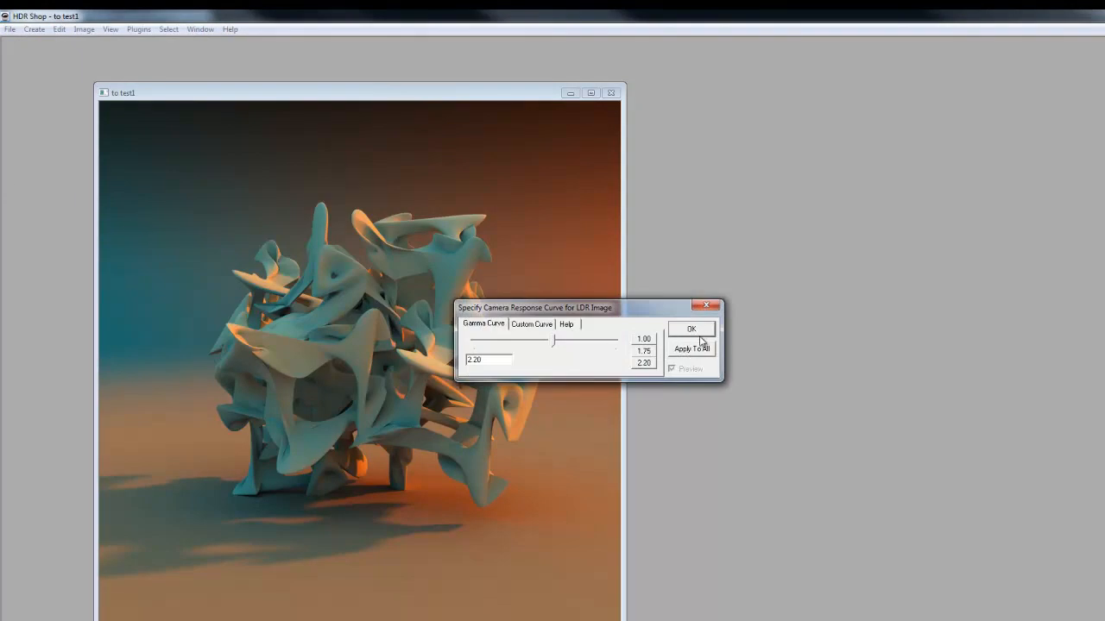
Step: Switch to HDR Shop, accept the 2.20 gamma curve for the image, and place to test1 and to test1_tif side by side
{"action": "left_click", "coordinate": [691, 329]}
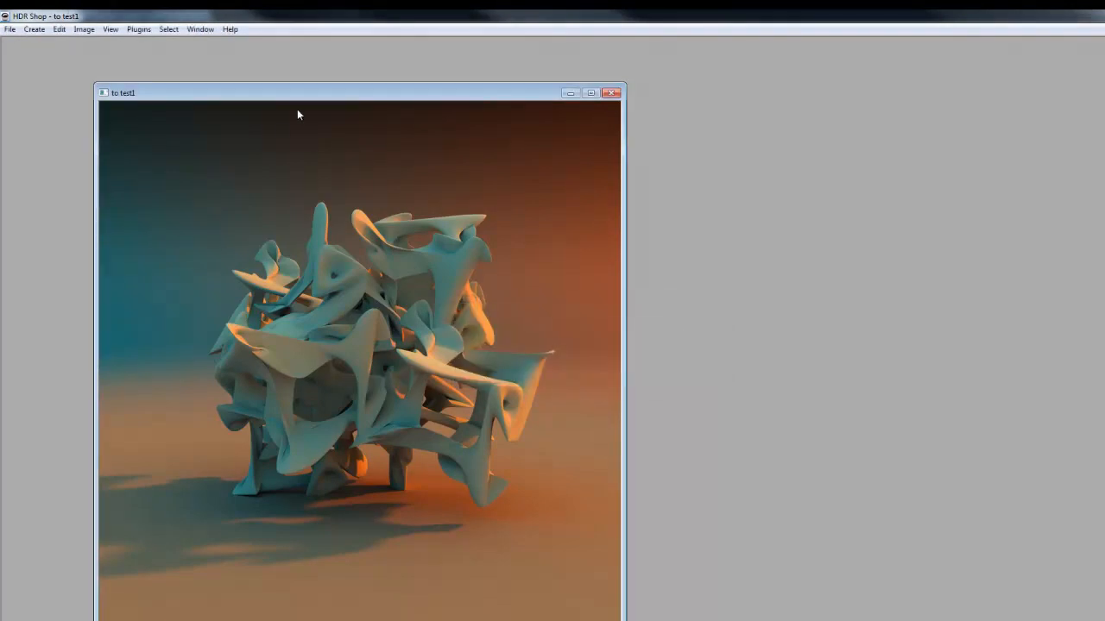
{"action": "left_click_drag", "start_coordinate": [332, 98], "coordinate": [289, 74]}
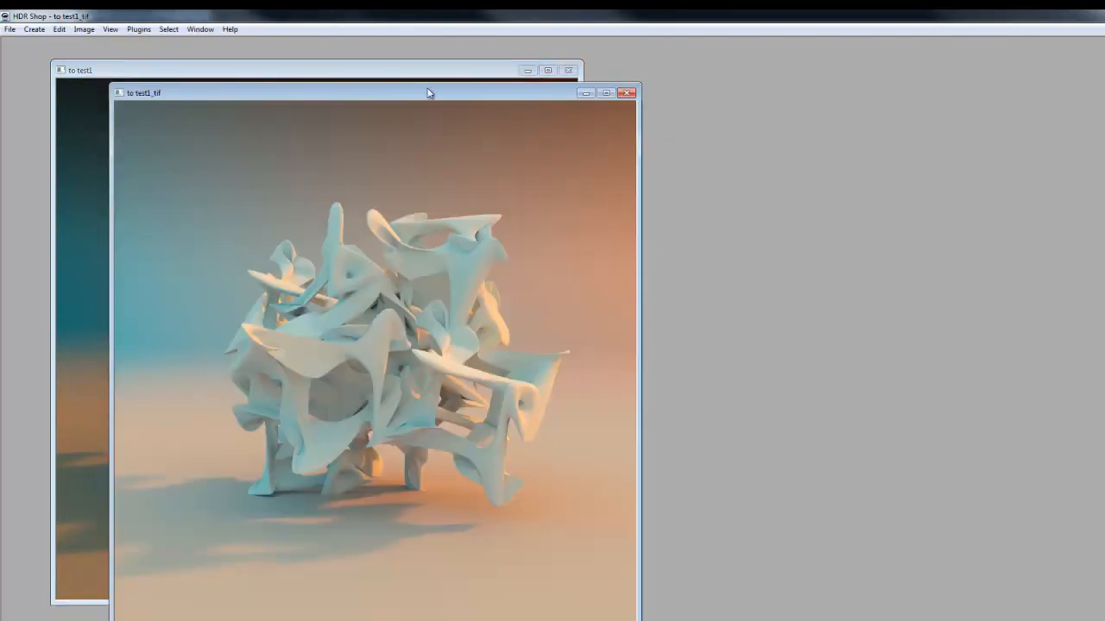
{"action": "left_click_drag", "start_coordinate": [426, 94], "coordinate": [828, 69]}
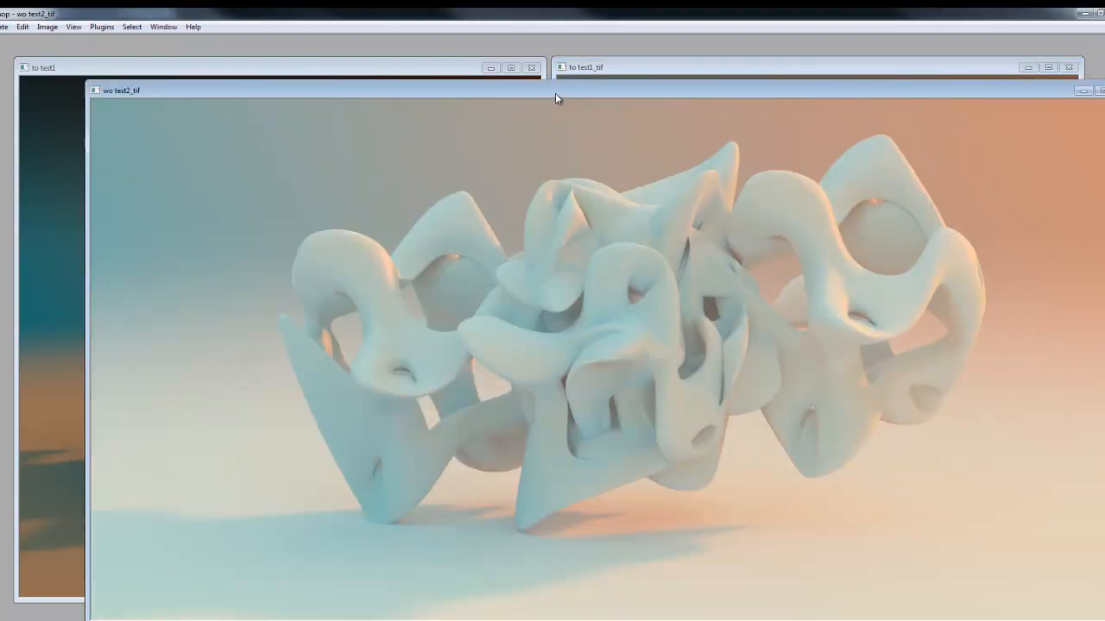
Step: Reposition the wo test2_tif window and start a Panoramic Transform on it with Latitude/Longitude as the source format
{"action": "left_click_drag", "start_coordinate": [555, 93], "coordinate": [484, 66]}
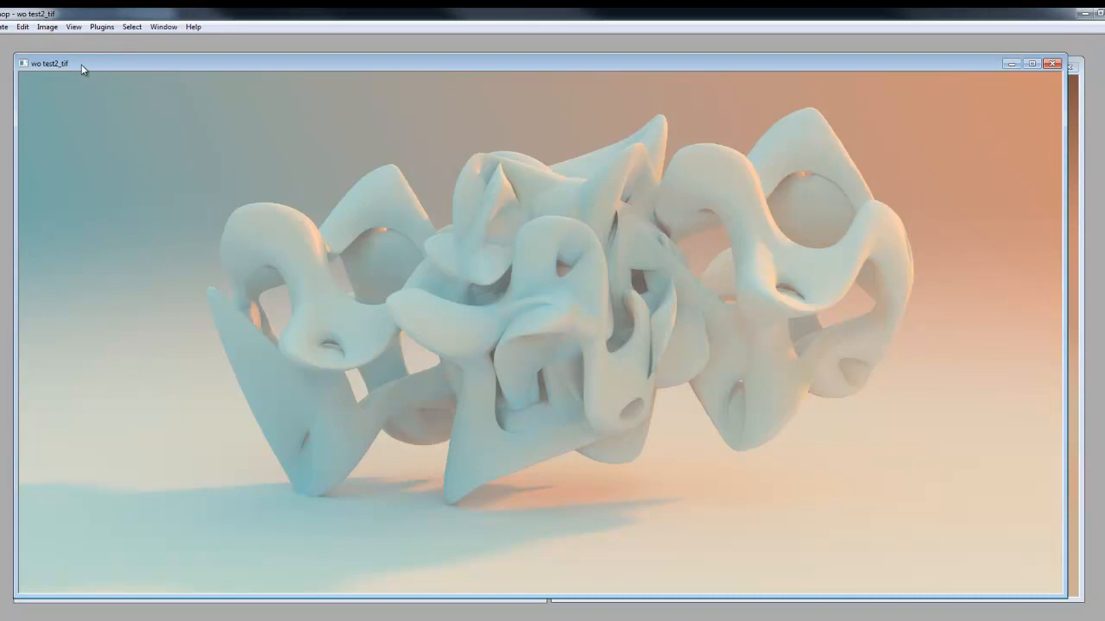
{"action": "left_click", "coordinate": [46, 29]}
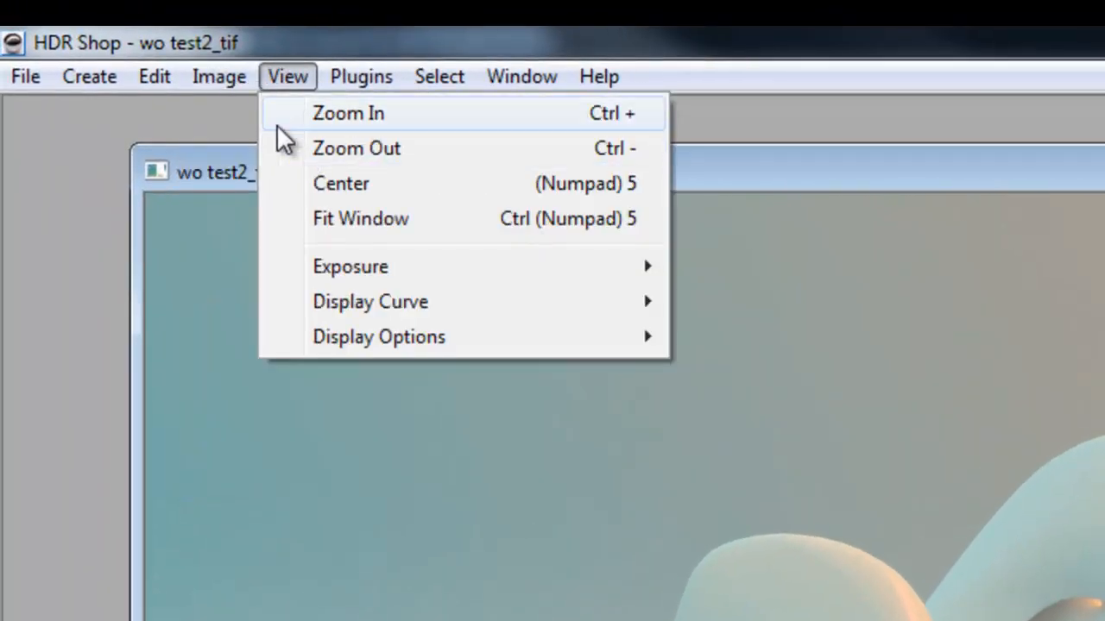
{"action": "mouse_move", "coordinate": [302, 226]}
{"action": "left_click", "coordinate": [695, 252]}
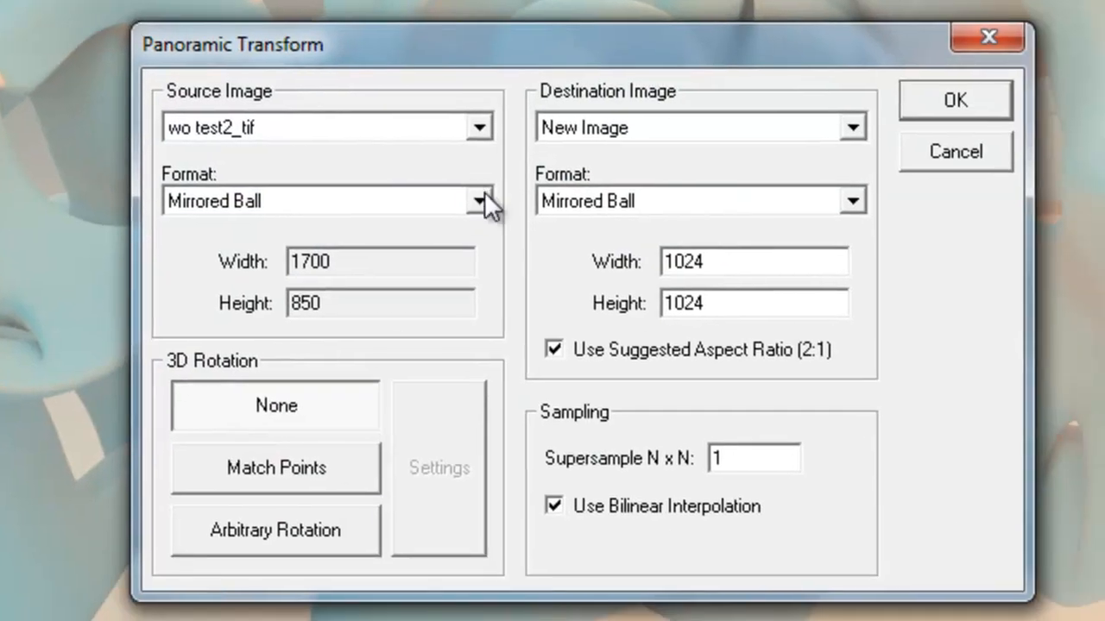
{"action": "left_click", "coordinate": [485, 200]}
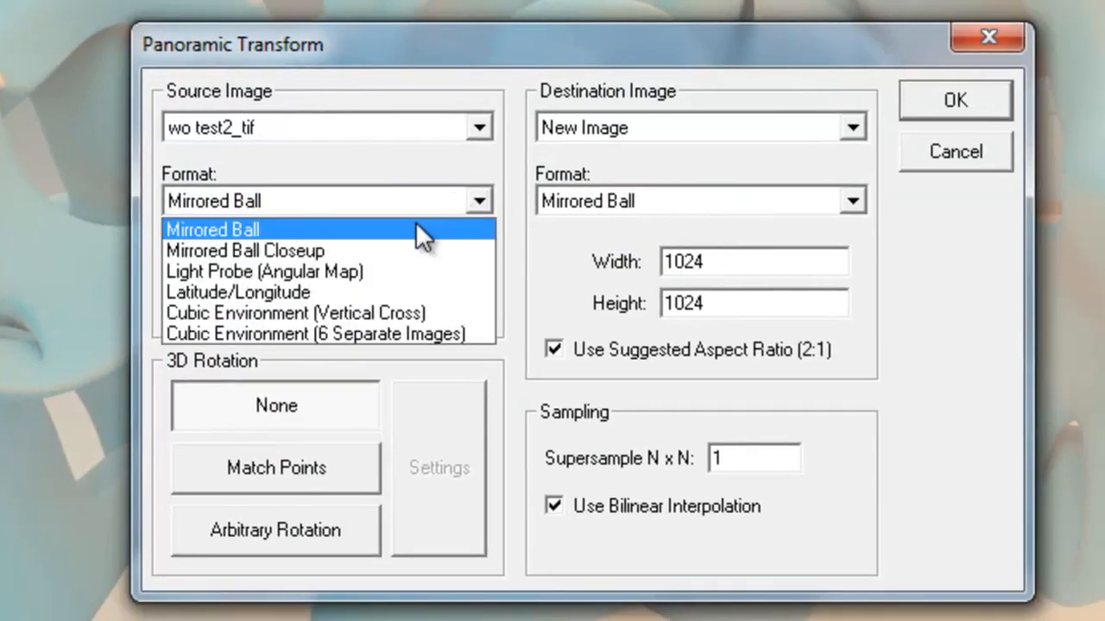
{"action": "left_click", "coordinate": [364, 304]}
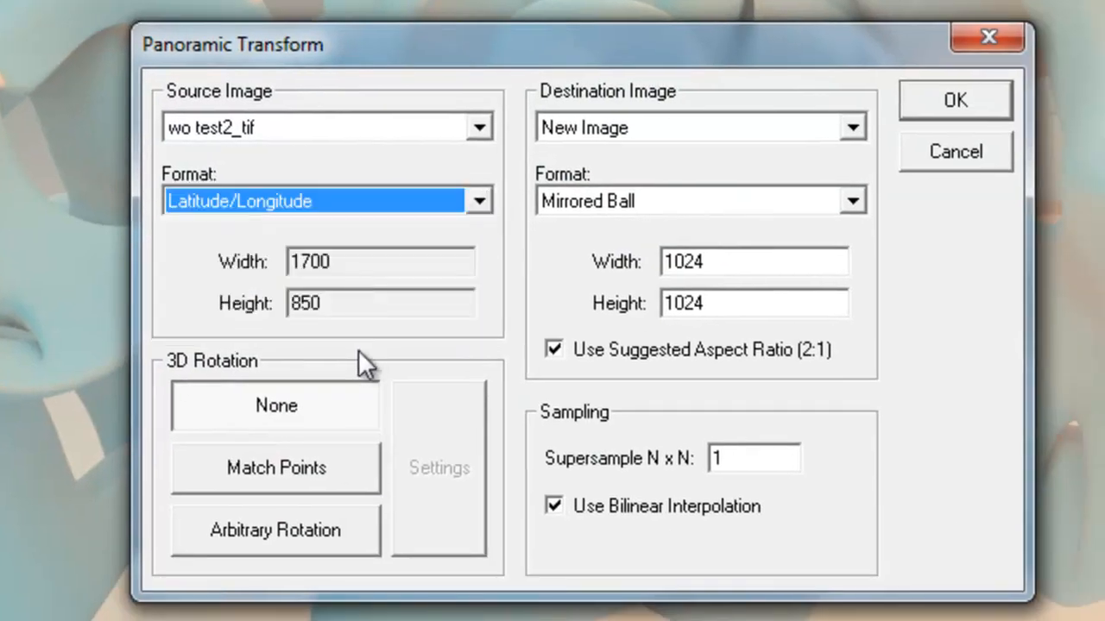
Step: Set the destination to a 1700 by 1700 Light Probe (Angular Map), toggle bilinear interpolation, and run the transform
{"action": "left_click", "coordinate": [850, 201]}
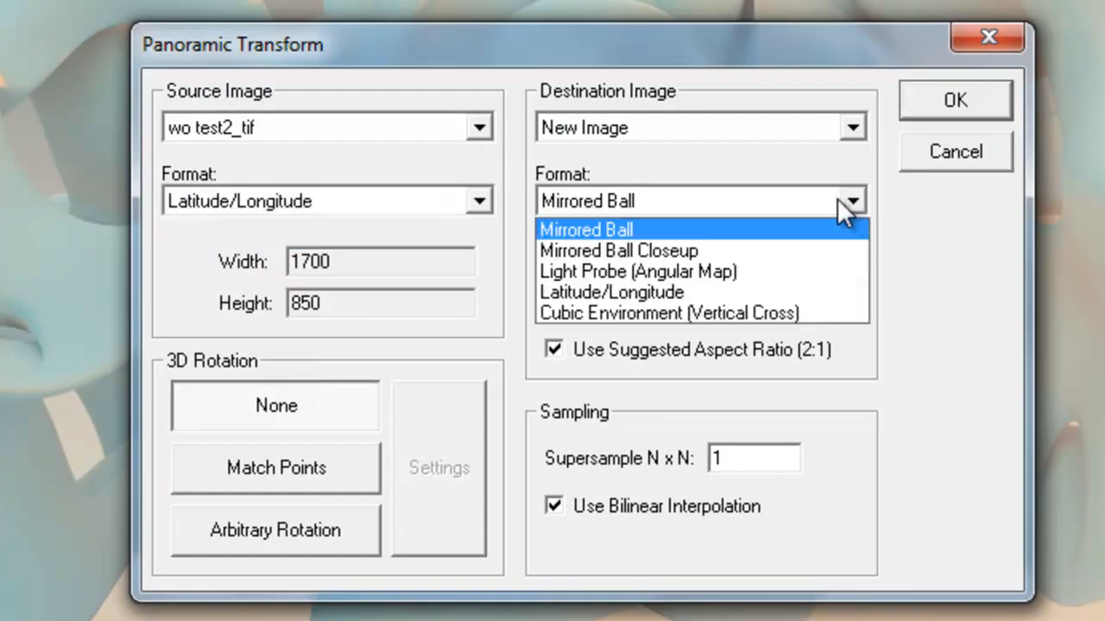
{"action": "left_click", "coordinate": [730, 269]}
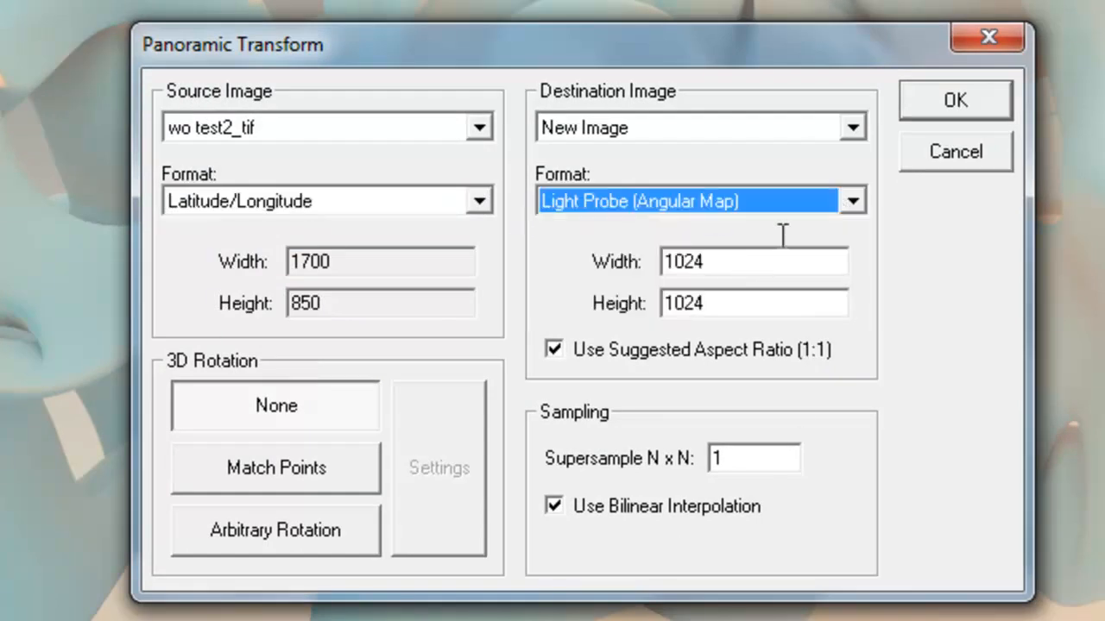
{"action": "key", "text": "Tab"}
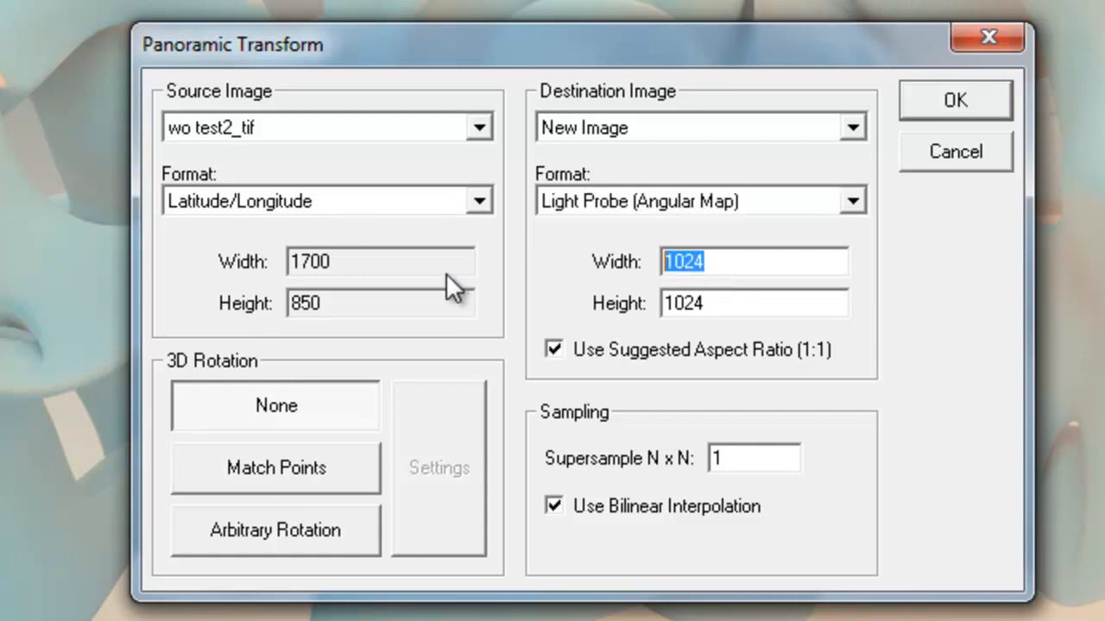
{"action": "type", "text": "17"}
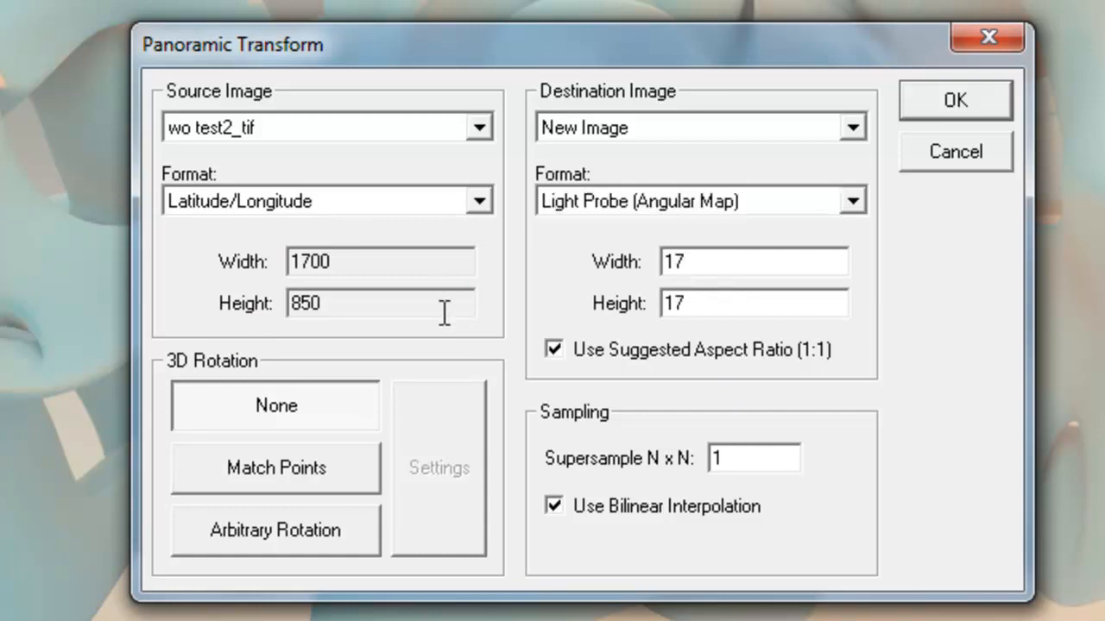
{"action": "type", "text": "00"}
{"action": "left_click", "coordinate": [552, 507]}
{"action": "left_click", "coordinate": [958, 100]}
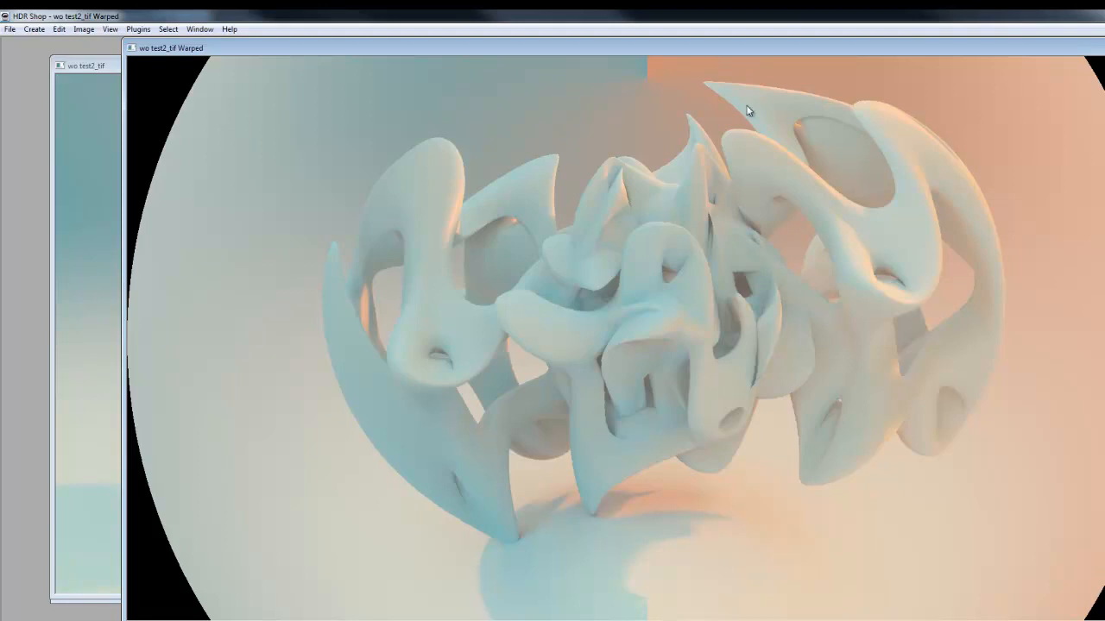
Step: Save the warped image in Radiance format as converted from sm to lightprobe
{"action": "left_click", "coordinate": [10, 29]}
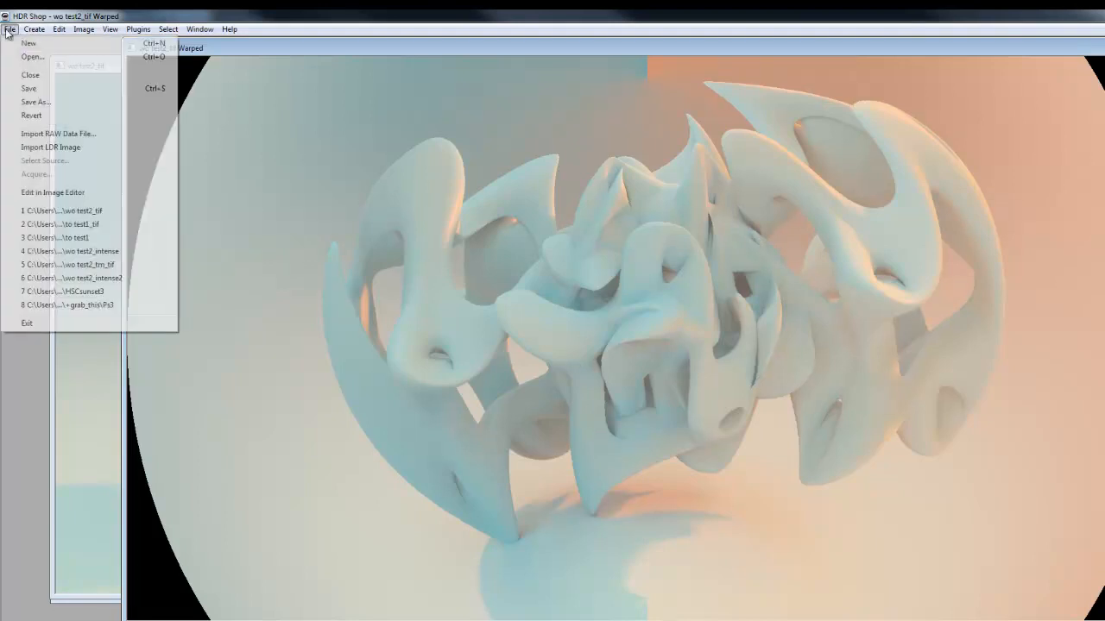
{"action": "left_click", "coordinate": [36, 102]}
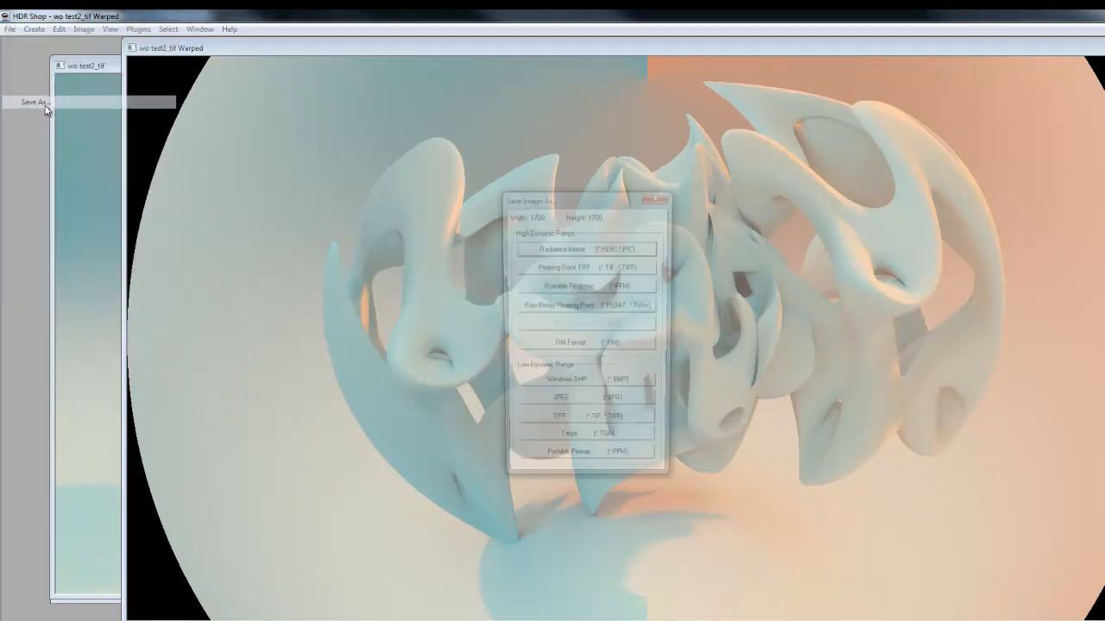
{"action": "left_click", "coordinate": [634, 248]}
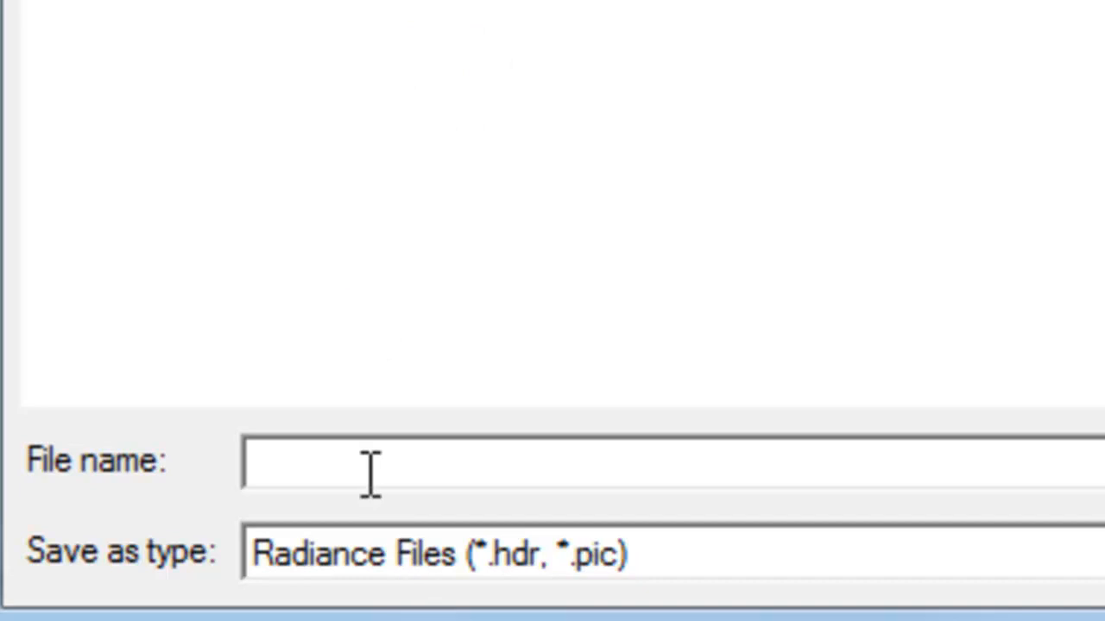
{"action": "type", "text": "converted "}
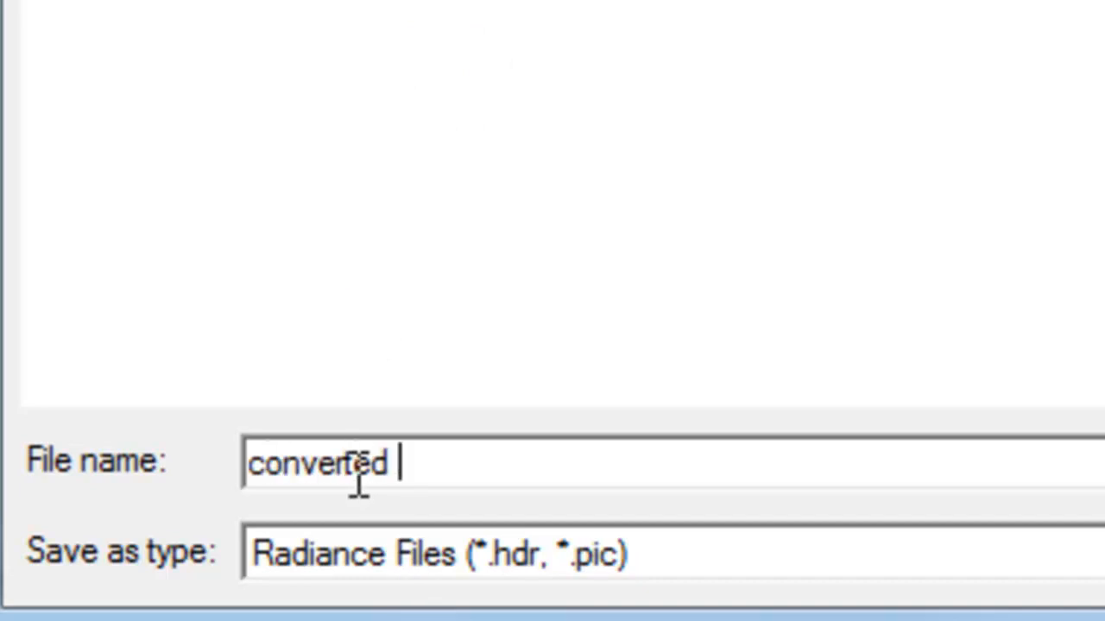
{"action": "type", "text": "from sm to "}
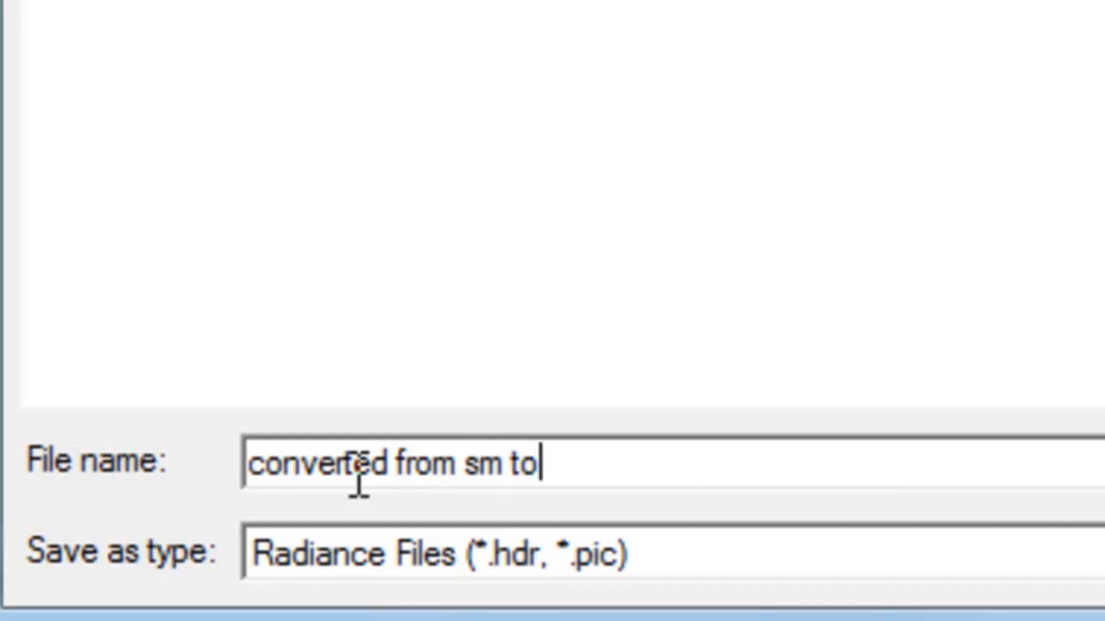
{"action": "type", "text": "lightpr"}
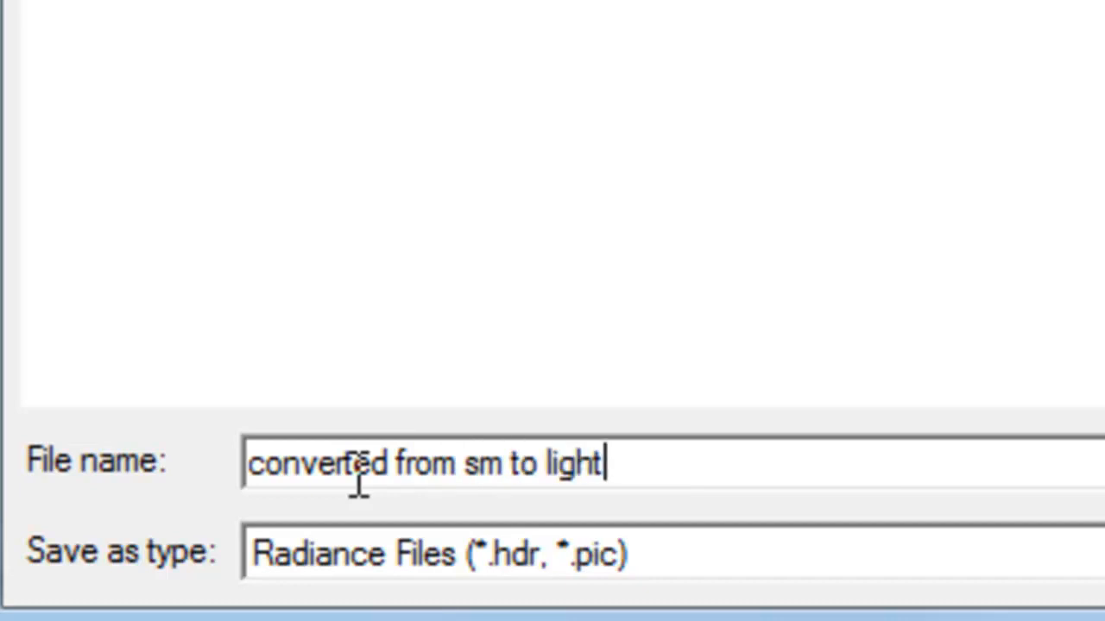
{"action": "key", "text": "BackSpace"}
{"action": "type", "text": "robe"}
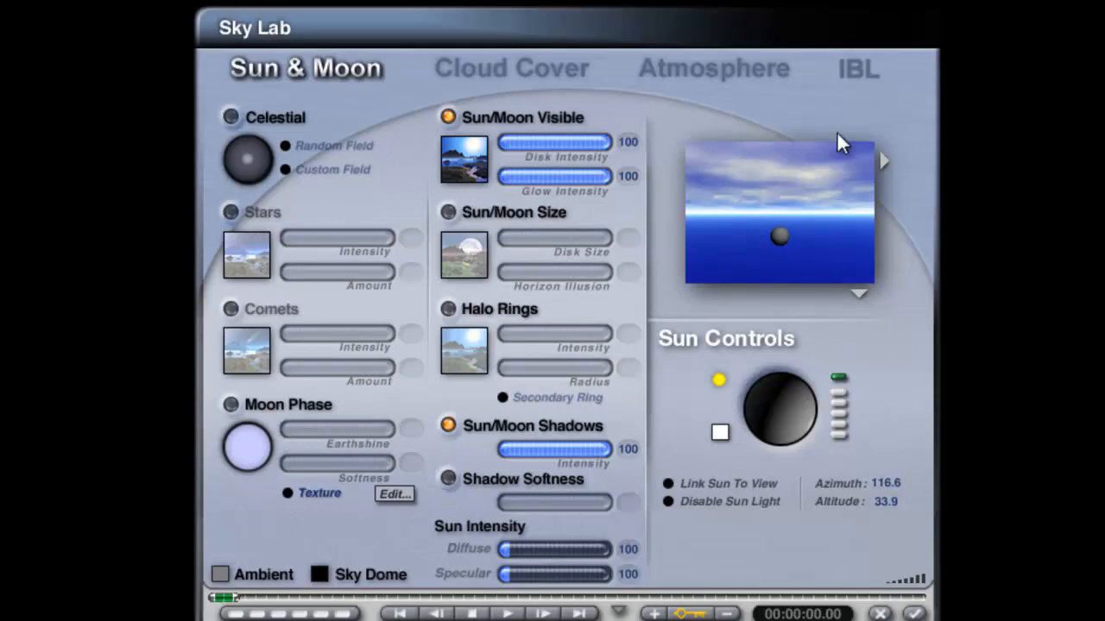
Step: Switch to Bryce and load converted from sm to lightprobe as the HDRI image in the Sky Lab's image-based lighting settings
{"action": "left_click", "coordinate": [851, 85]}
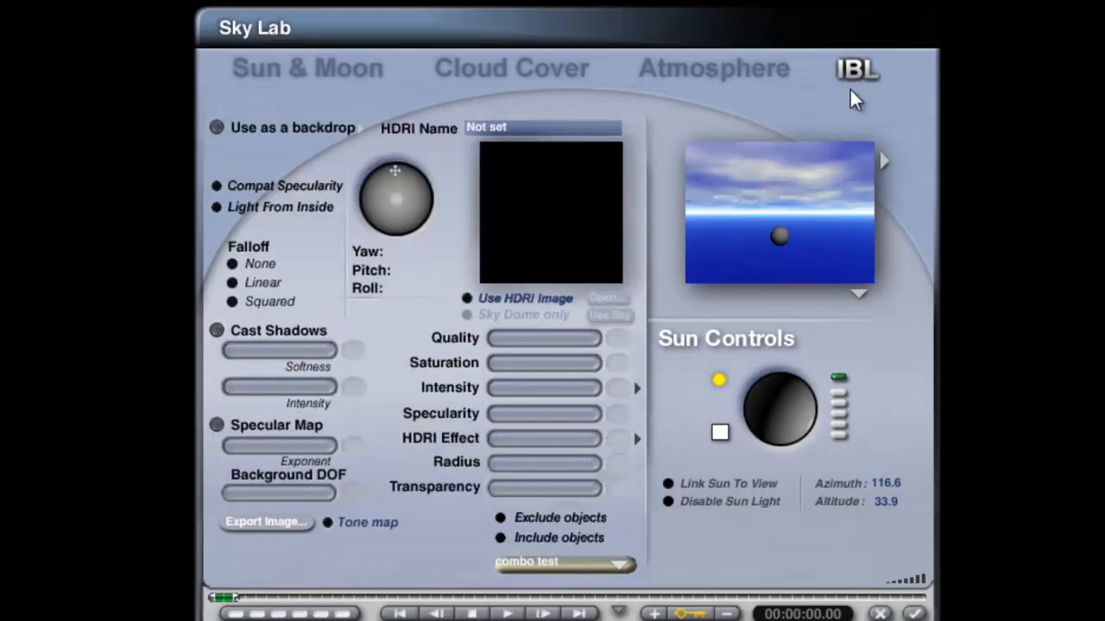
{"action": "left_click", "coordinate": [470, 298]}
{"action": "left_click", "coordinate": [604, 297]}
{"action": "left_click_drag", "start_coordinate": [798, 257], "coordinate": [796, 406]}
{"action": "left_click", "coordinate": [671, 273]}
{"action": "left_click", "coordinate": [786, 465]}
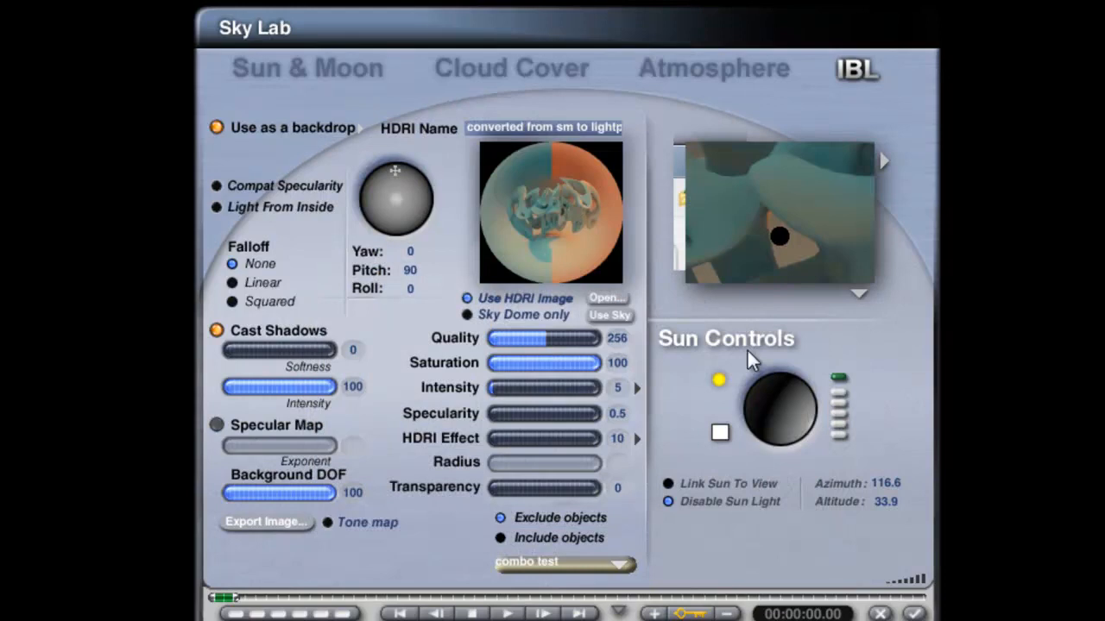
Step: Enable tone mapping for the converted light probe and export it as a 48 bits per pixel Light Probe TIFF named converted_tm
{"action": "left_click", "coordinate": [332, 522]}
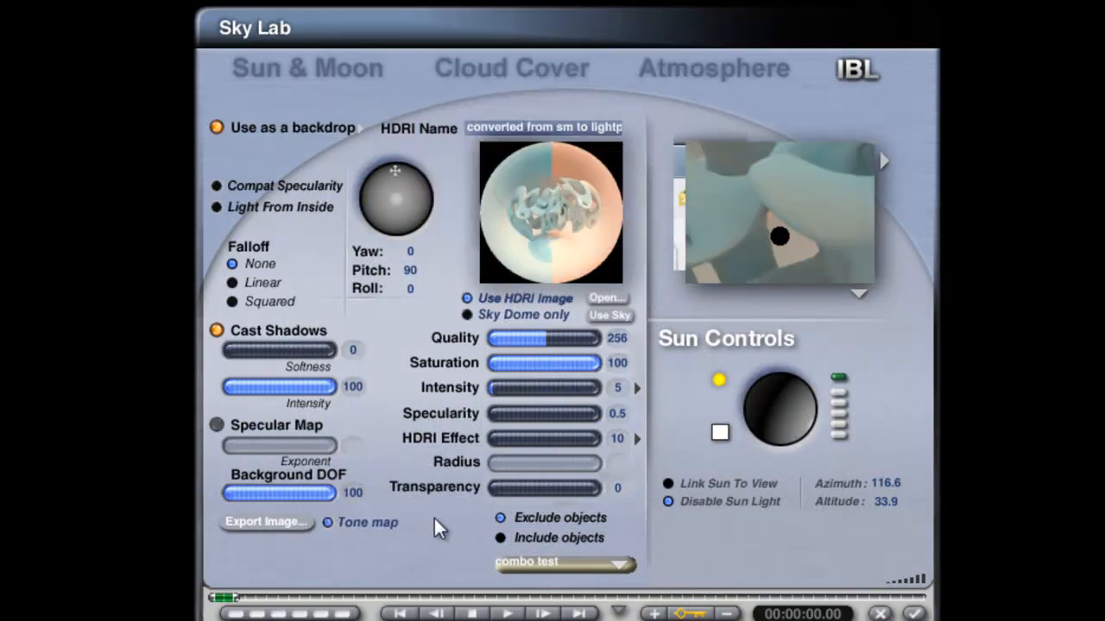
{"action": "left_click", "coordinate": [278, 523]}
{"action": "left_click", "coordinate": [625, 431]}
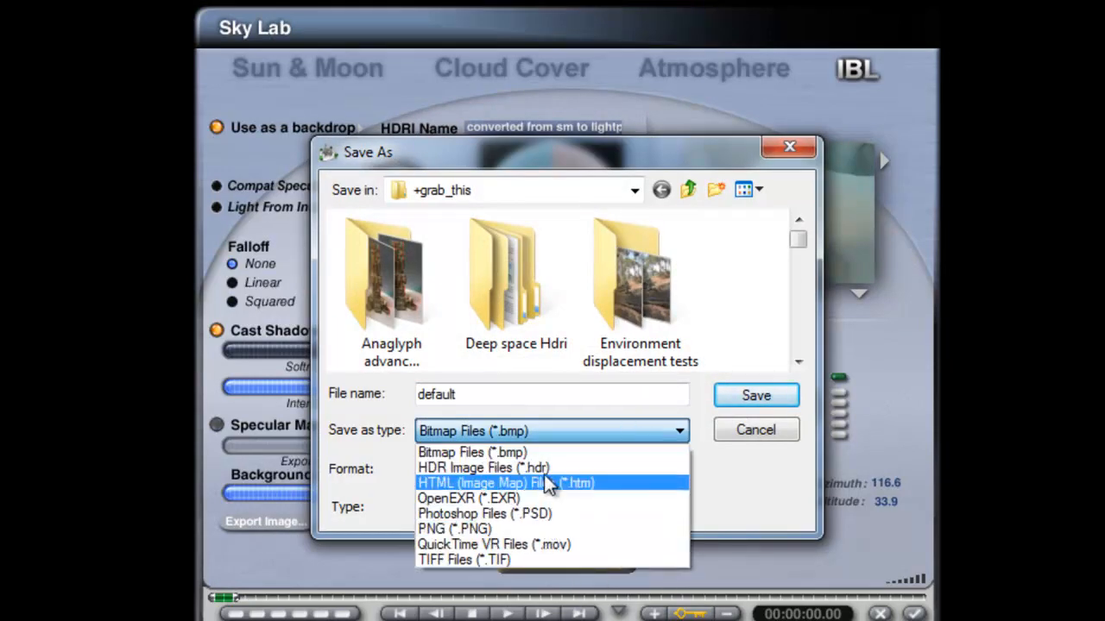
{"action": "left_click", "coordinate": [543, 558]}
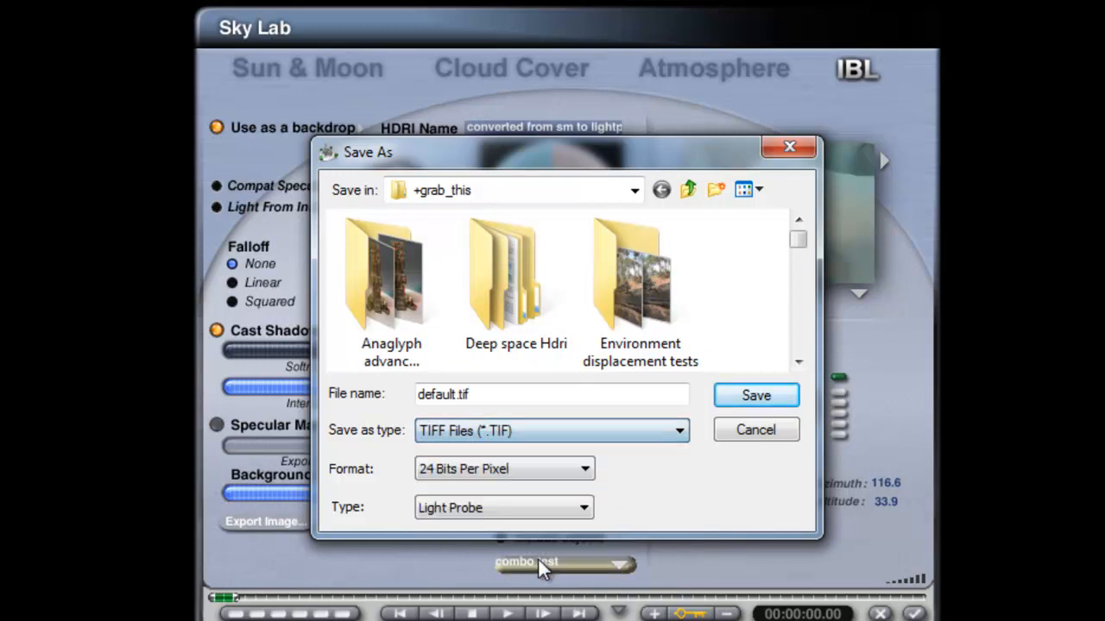
{"action": "left_click", "coordinate": [536, 470]}
{"action": "left_click", "coordinate": [530, 506]}
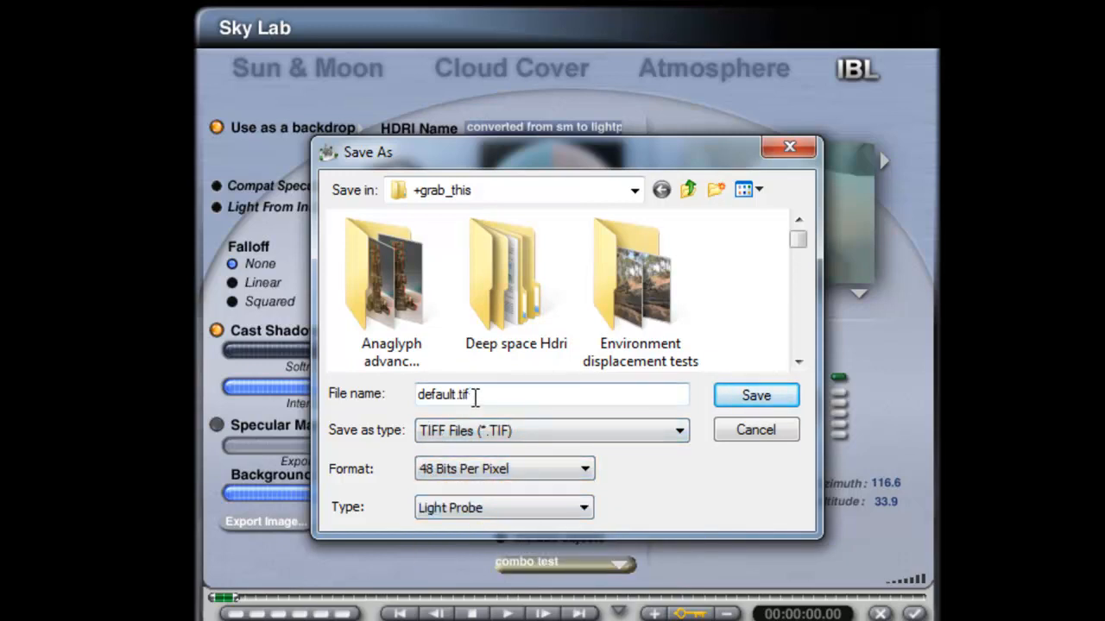
{"action": "left_click_drag", "start_coordinate": [474, 394], "coordinate": [419, 394]}
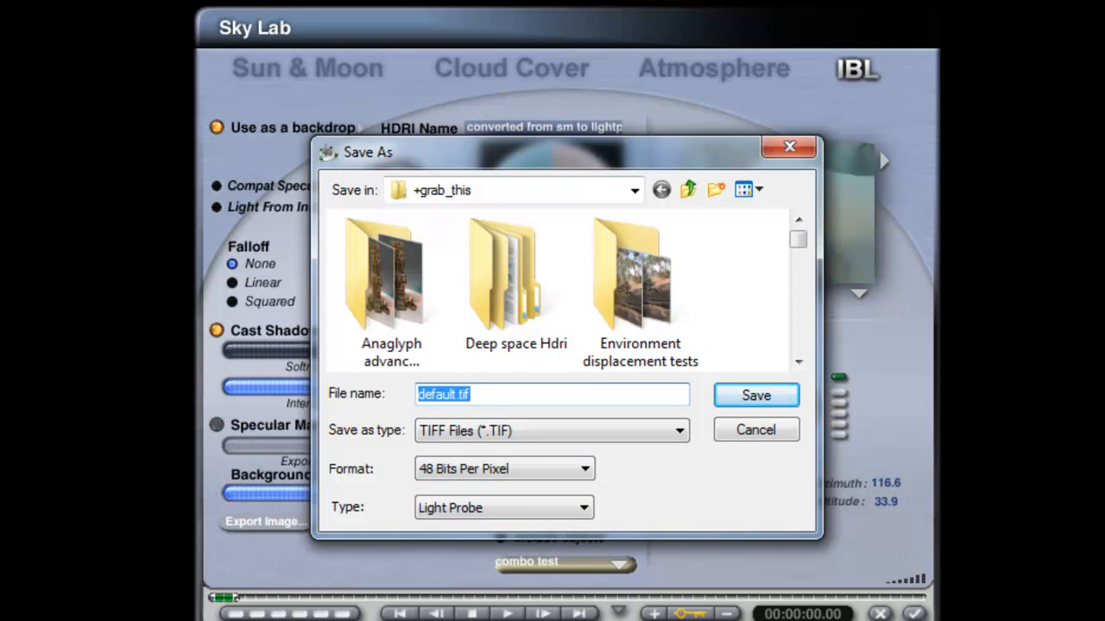
{"action": "type", "text": "converte"}
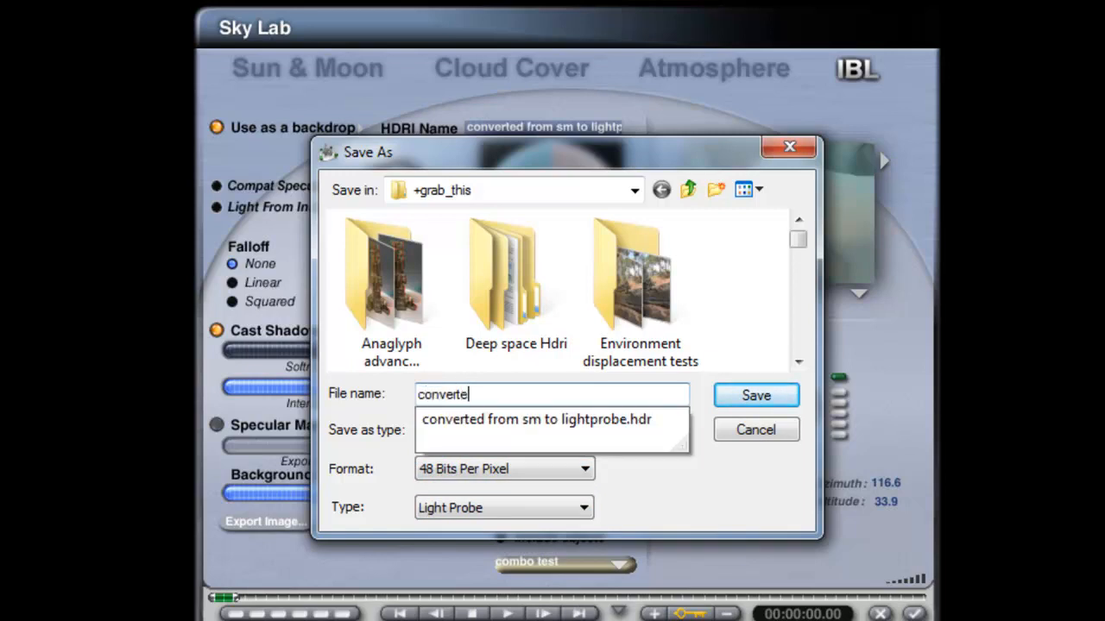
{"action": "type", "text": "d_tm"}
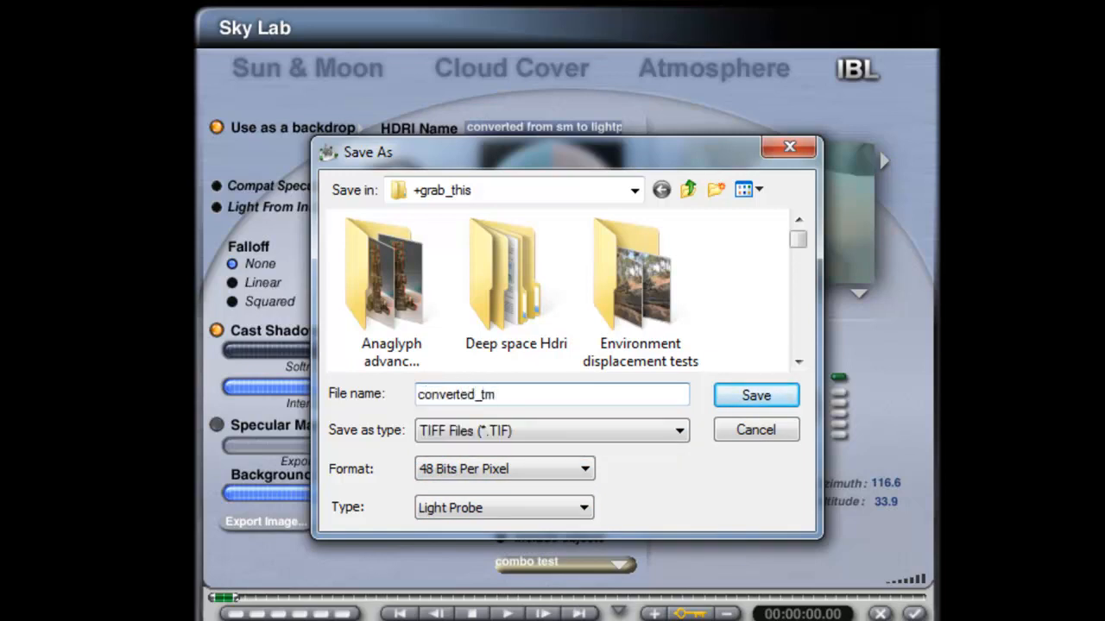
{"action": "key", "text": "Return"}
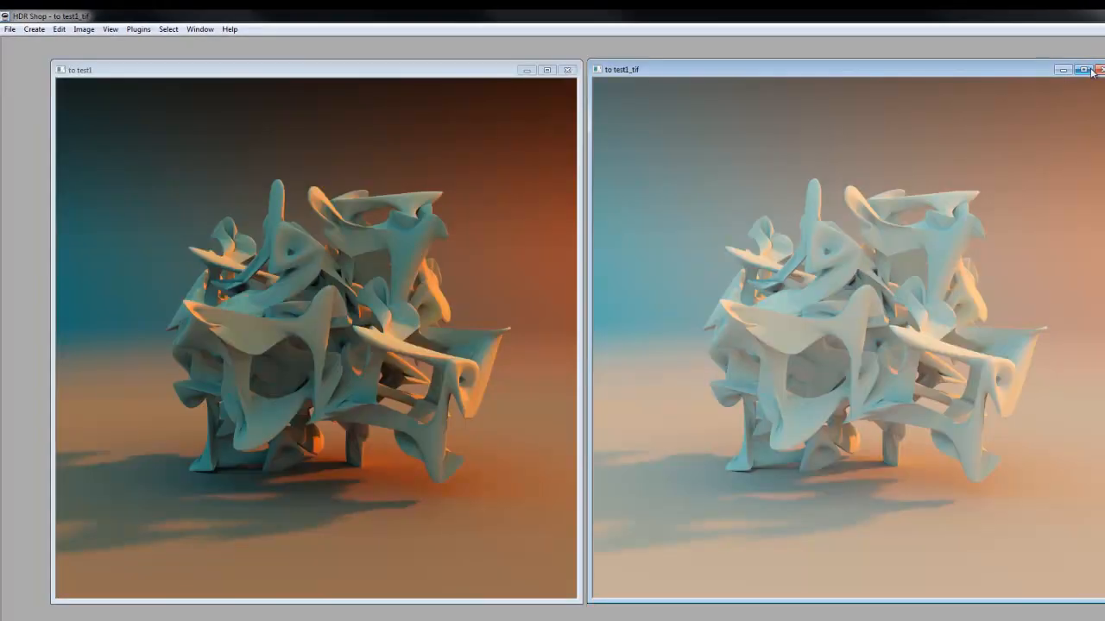
Step: Close the to test1_tif and to test1 images and open converted_tm
{"action": "left_click", "coordinate": [1085, 68]}
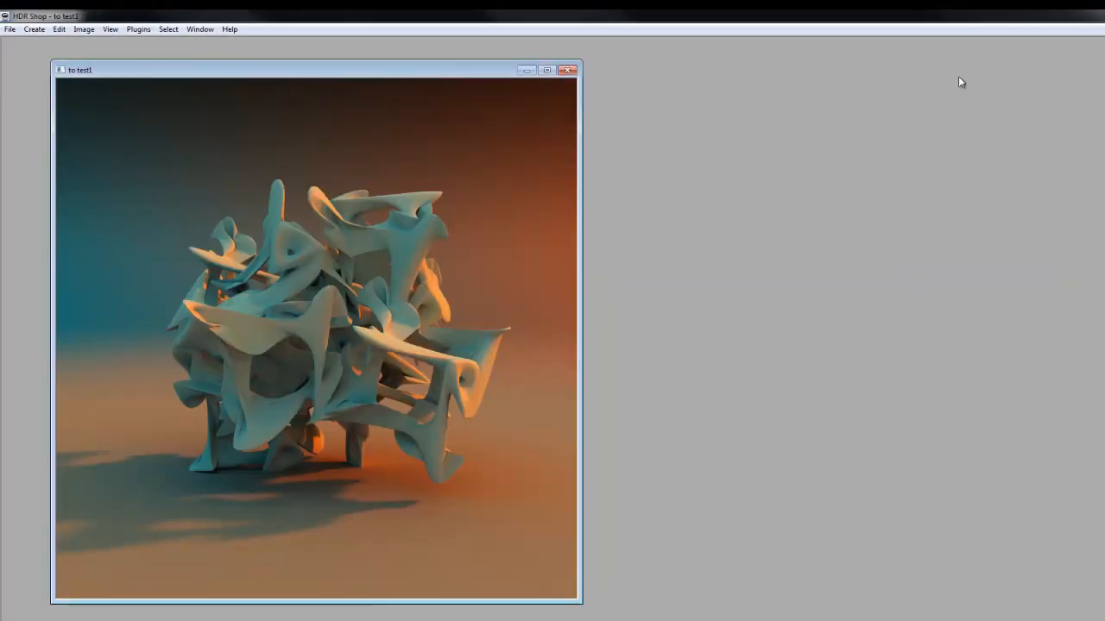
{"action": "left_click", "coordinate": [567, 70]}
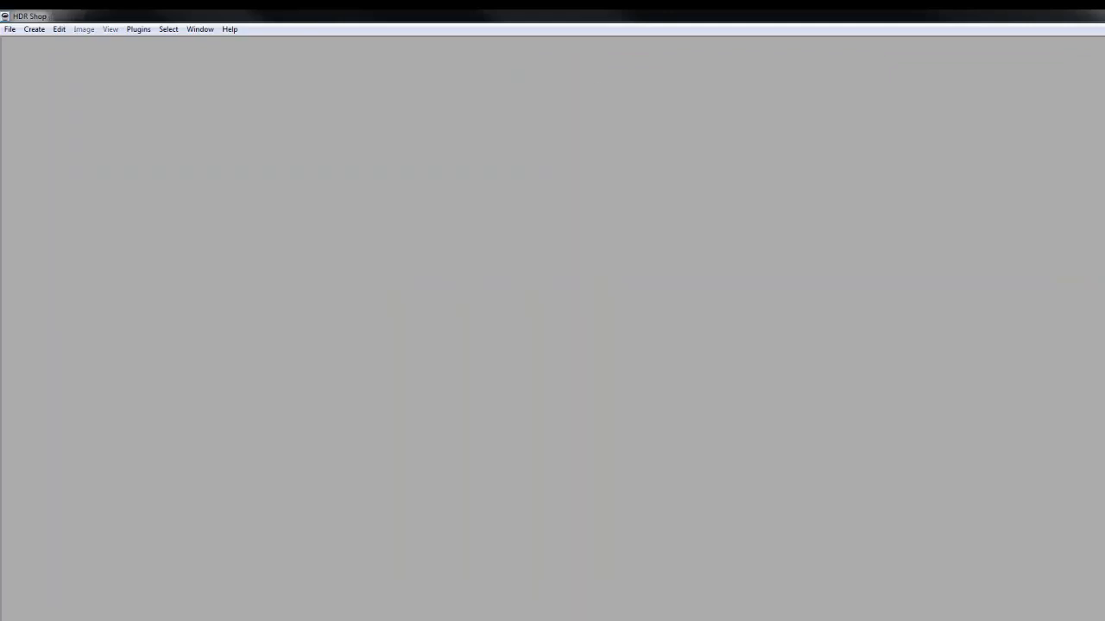
{"action": "left_click_drag", "start_coordinate": [578, 302], "coordinate": [590, 306]}
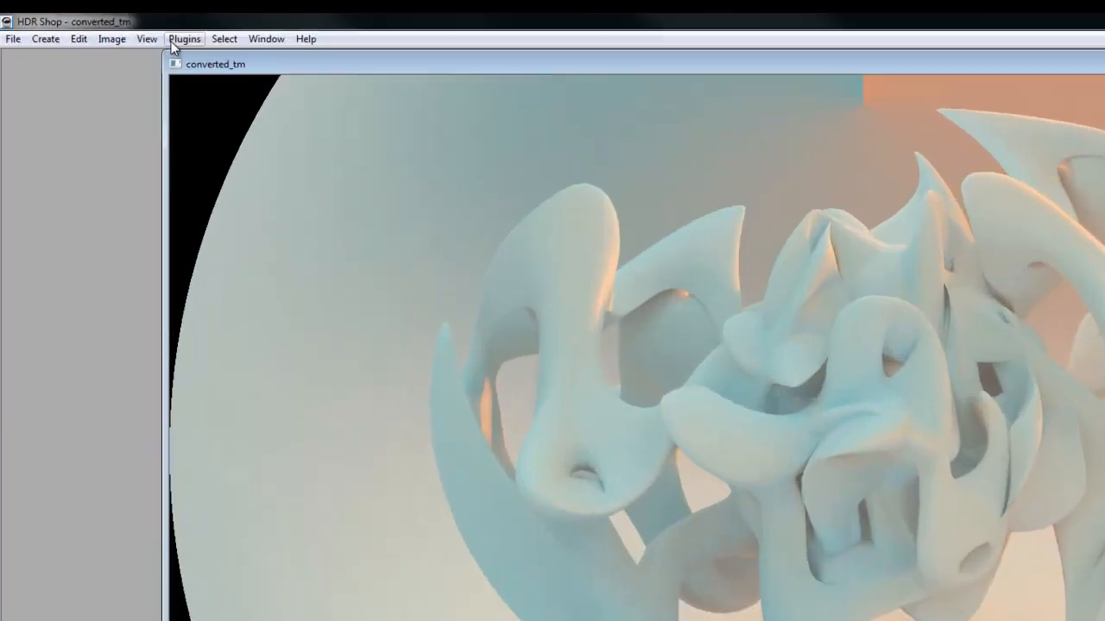
Step: Start a Panoramic Transform of converted_tm from Light Probe (Angular Map) to a new Latitude/Longitude image
{"action": "left_click", "coordinate": [112, 38]}
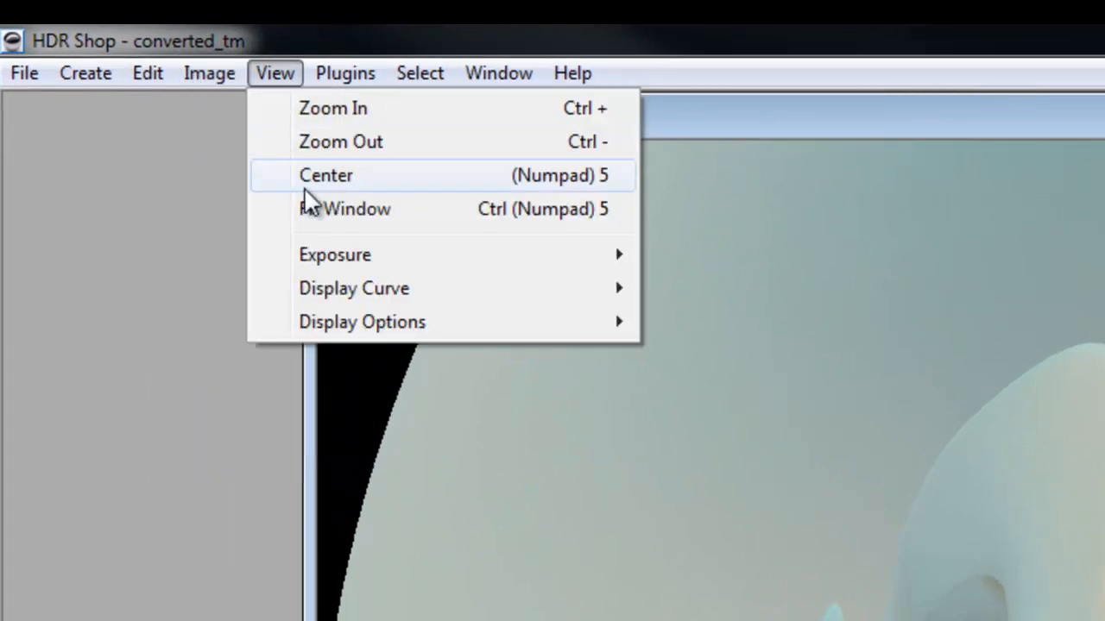
{"action": "mouse_move", "coordinate": [253, 204]}
{"action": "left_click", "coordinate": [601, 250]}
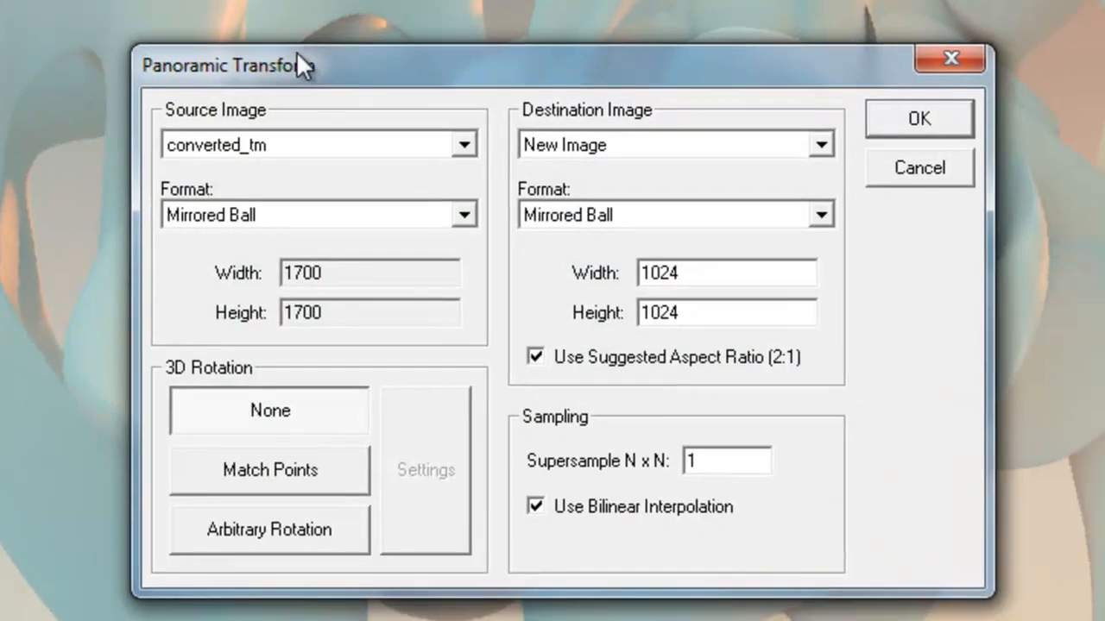
{"action": "left_click", "coordinate": [464, 216]}
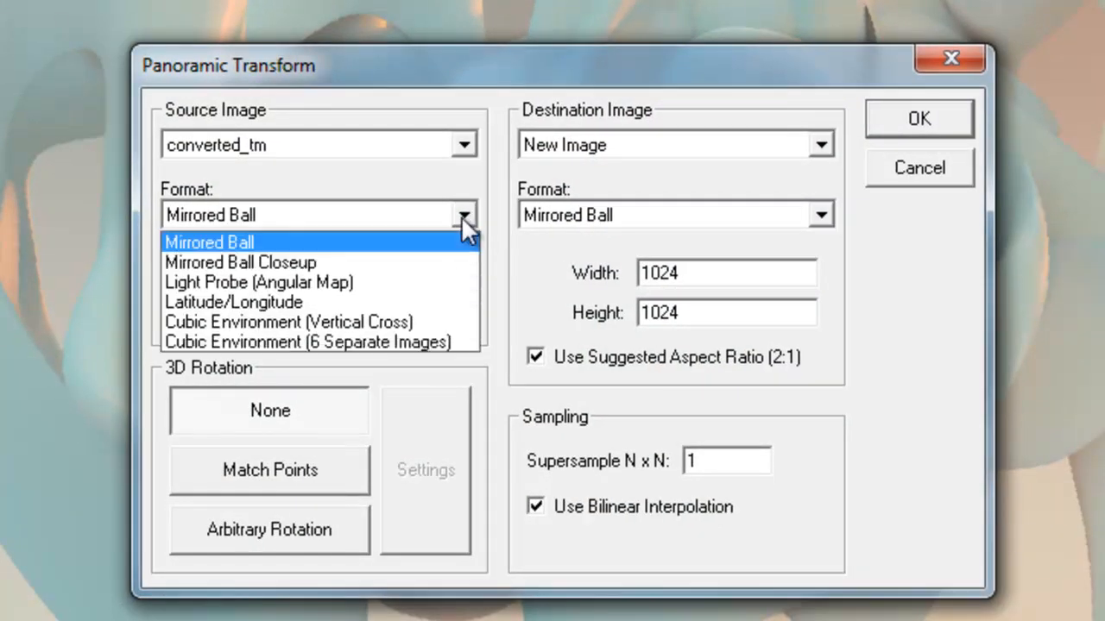
{"action": "left_click", "coordinate": [345, 280]}
{"action": "left_click", "coordinate": [820, 215]}
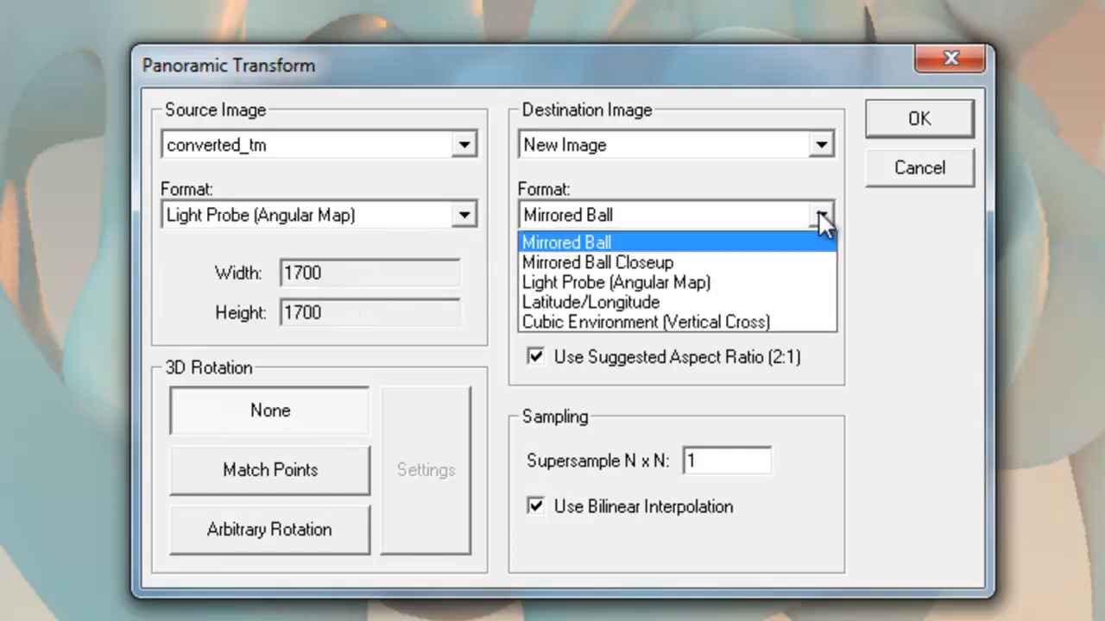
{"action": "left_click", "coordinate": [675, 303]}
Step: Set the destination width to 1700, turn off bilinear interpolation, and run the transform
{"action": "double_click", "coordinate": [715, 273]}
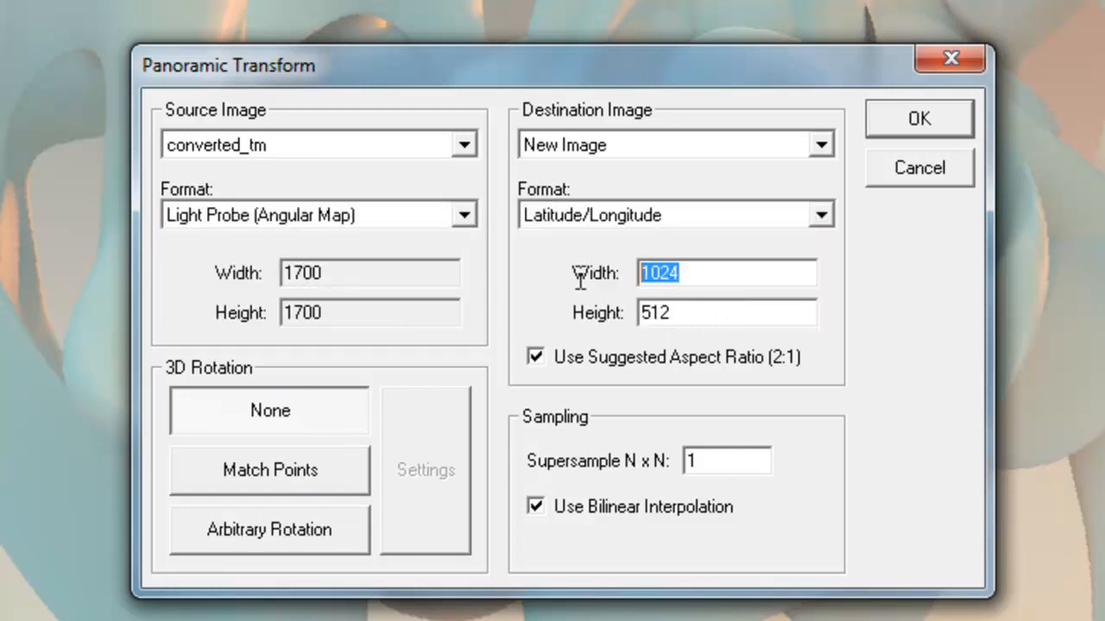
{"action": "type", "text": "1700"}
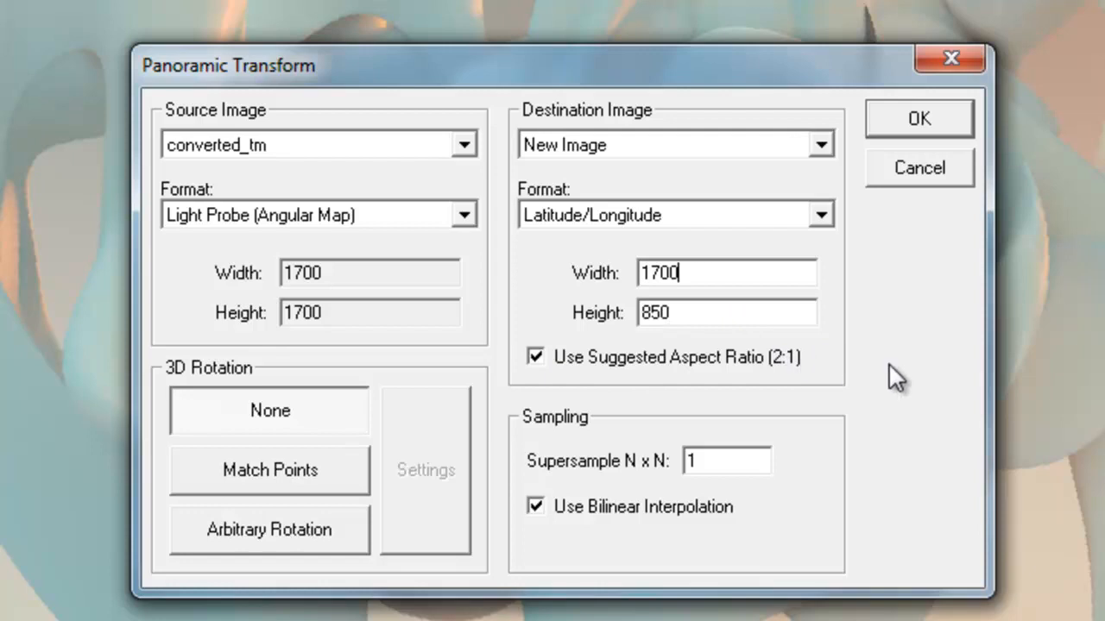
{"action": "left_click", "coordinate": [540, 513]}
{"action": "left_click", "coordinate": [940, 118]}
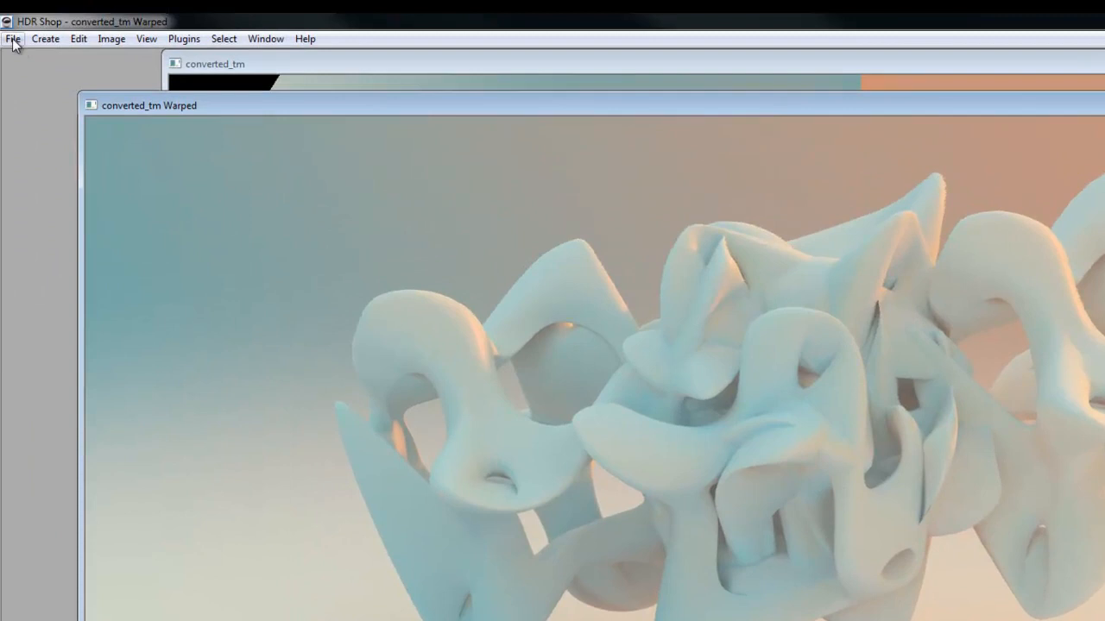
Step: Save the warped latitude/longitude image as a JPEG named con_tm_jpg, using the current display settings
{"action": "left_click", "coordinate": [13, 39]}
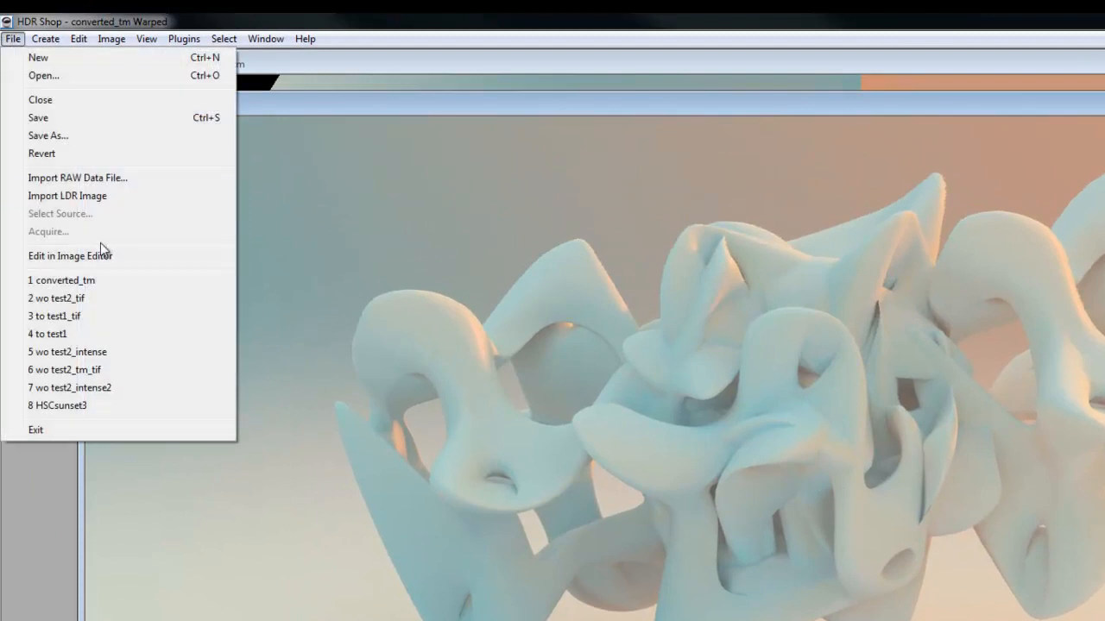
{"action": "left_click", "coordinate": [88, 138]}
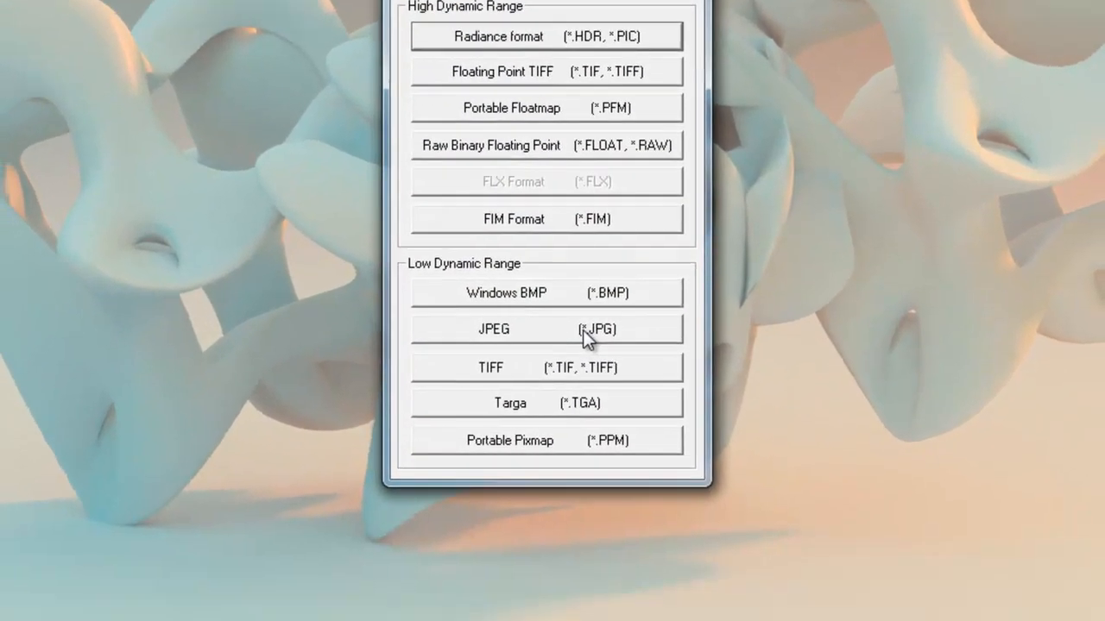
{"action": "left_click", "coordinate": [595, 430]}
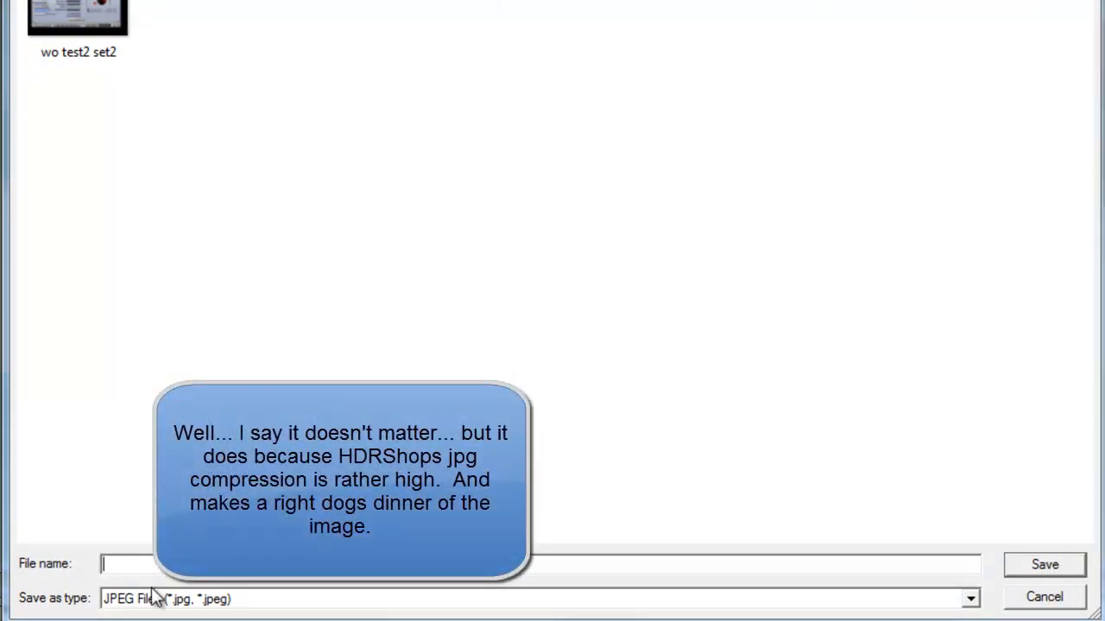
{"action": "type", "text": "con_tm_"}
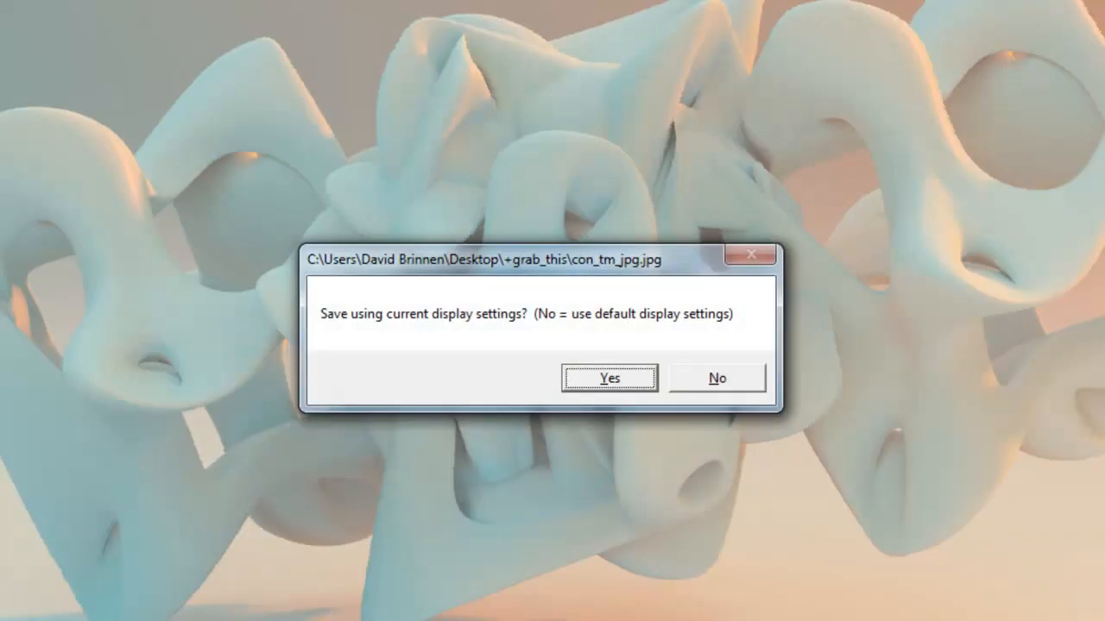
{"action": "left_click", "coordinate": [595, 381]}
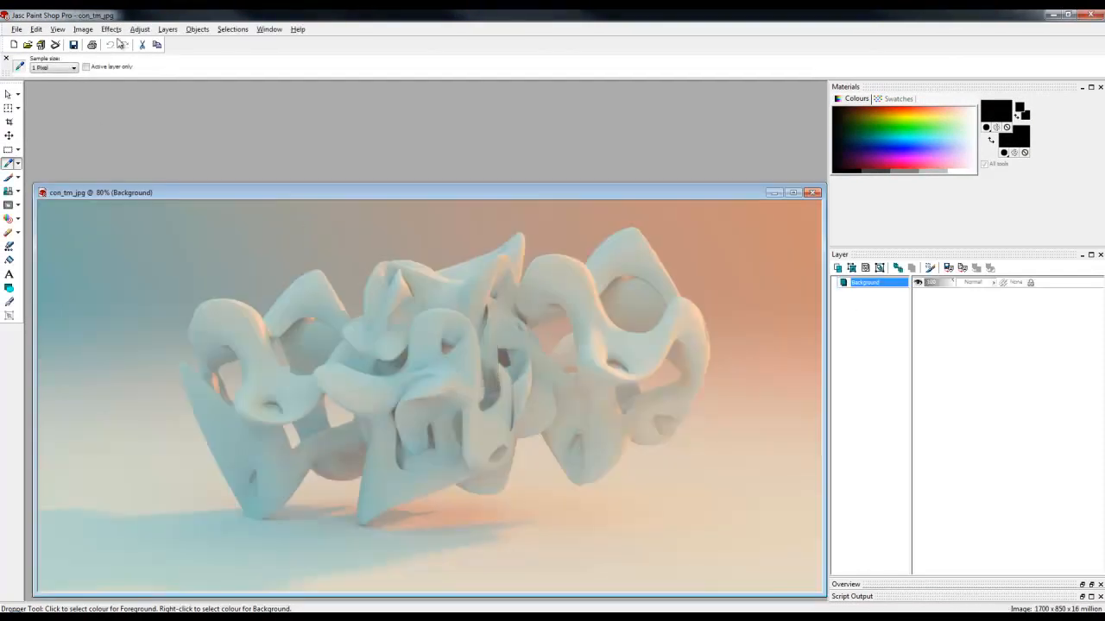
Step: Apply Fade Correction with the last used settings to con_tm_jpg and reposition its image window
{"action": "left_click", "coordinate": [139, 29]}
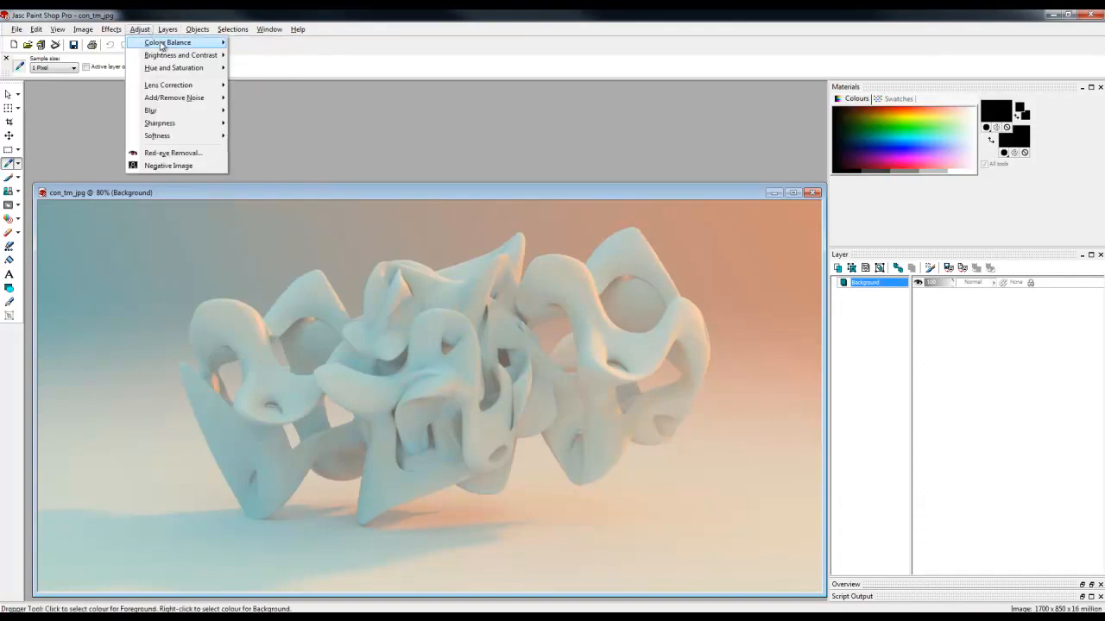
{"action": "mouse_move", "coordinate": [189, 44]}
{"action": "left_click", "coordinate": [274, 98]}
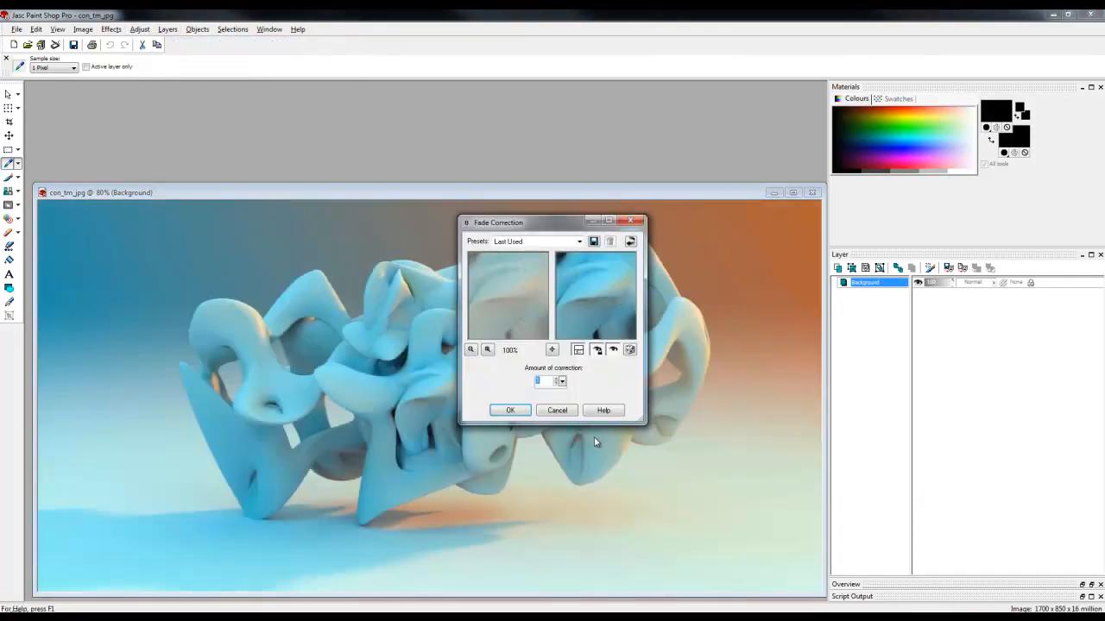
{"action": "left_click", "coordinate": [513, 411]}
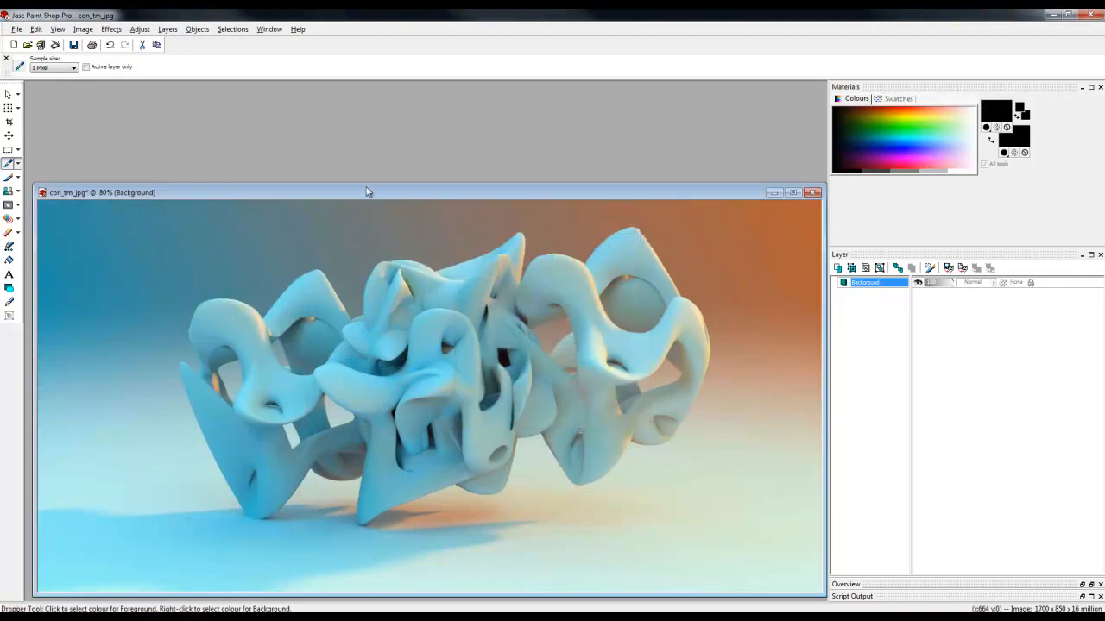
{"action": "left_click_drag", "start_coordinate": [366, 193], "coordinate": [363, 139]}
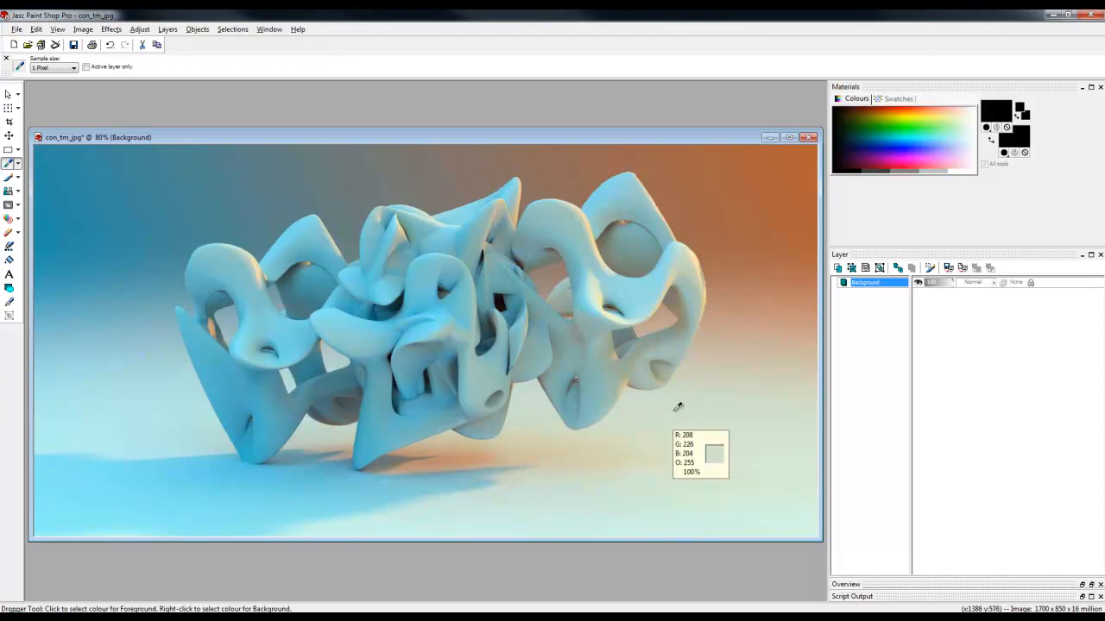
Step: Close con_tm_jpg, open wo test2_tif for comparison, and reposition its image window
{"action": "left_click", "coordinate": [810, 140]}
{"action": "left_click", "coordinate": [576, 356]}
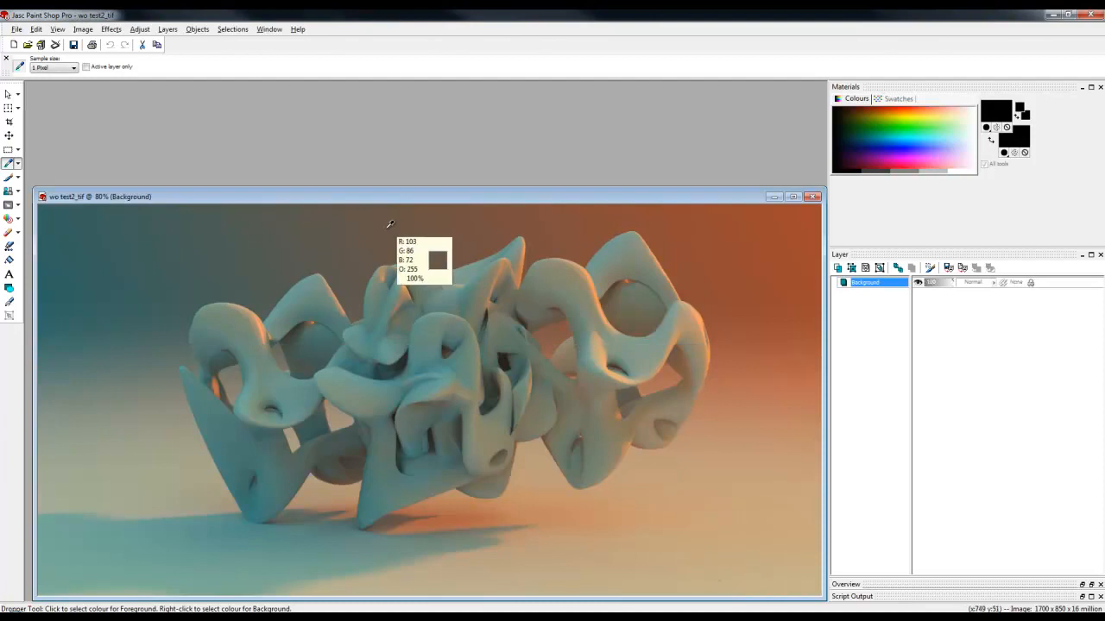
{"action": "left_click_drag", "start_coordinate": [341, 185], "coordinate": [345, 135]}
Step: Apply the same Fade Correction to wo test2_tif and move its window to show the whole image
{"action": "left_click", "coordinate": [140, 28]}
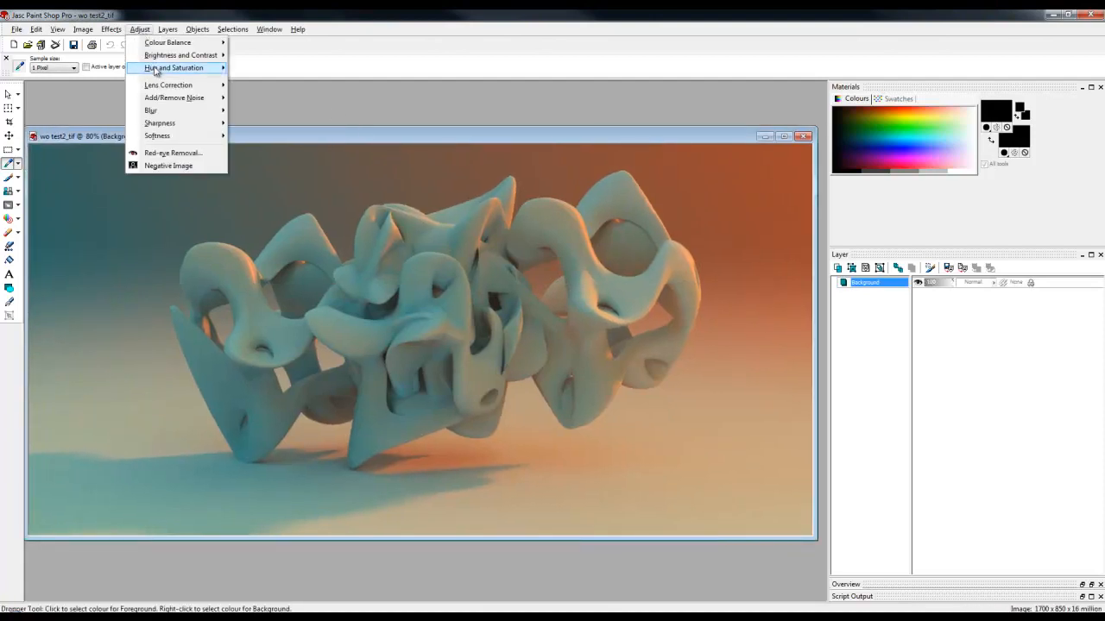
{"action": "mouse_move", "coordinate": [167, 45]}
{"action": "left_click", "coordinate": [292, 99]}
{"action": "left_click", "coordinate": [529, 416]}
{"action": "left_click_drag", "start_coordinate": [409, 136], "coordinate": [410, 107]}
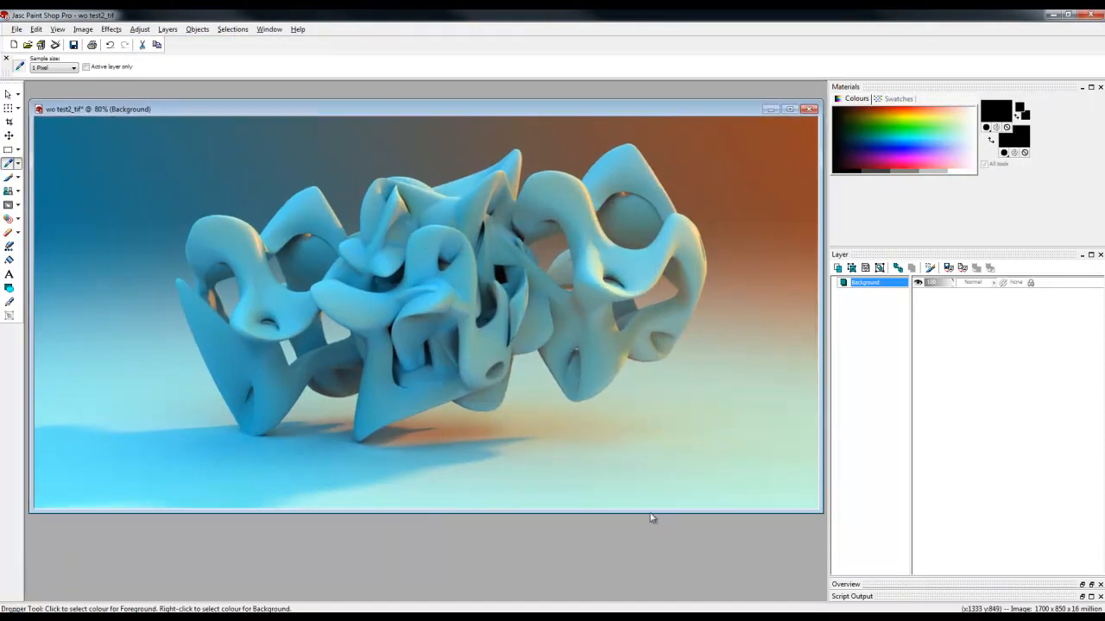